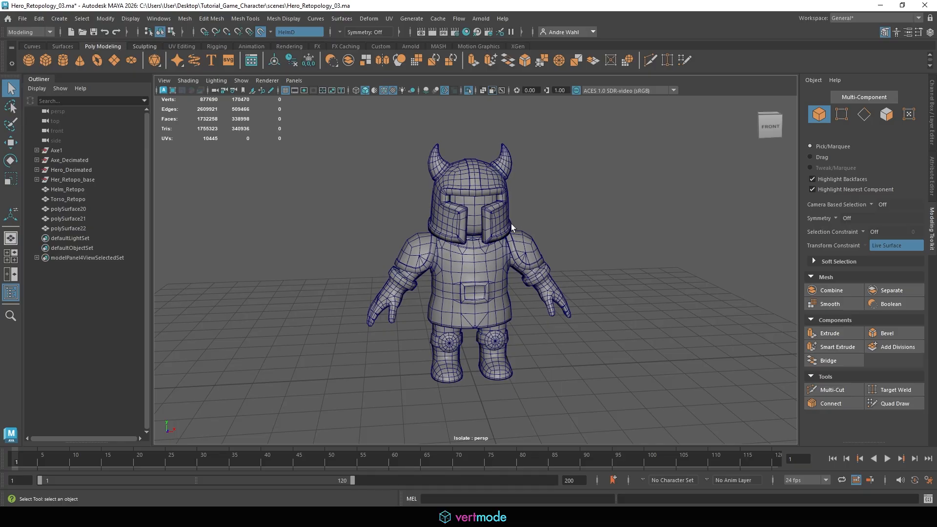
- Examine the separate retopology meshes of the character, checking the shoulder pads, torso and helmet
{"action": "left_click", "coordinate": [540, 247]}
{"action": "scroll", "coordinate": [536, 214], "scroll_direction": "up", "scroll_amount": 6}
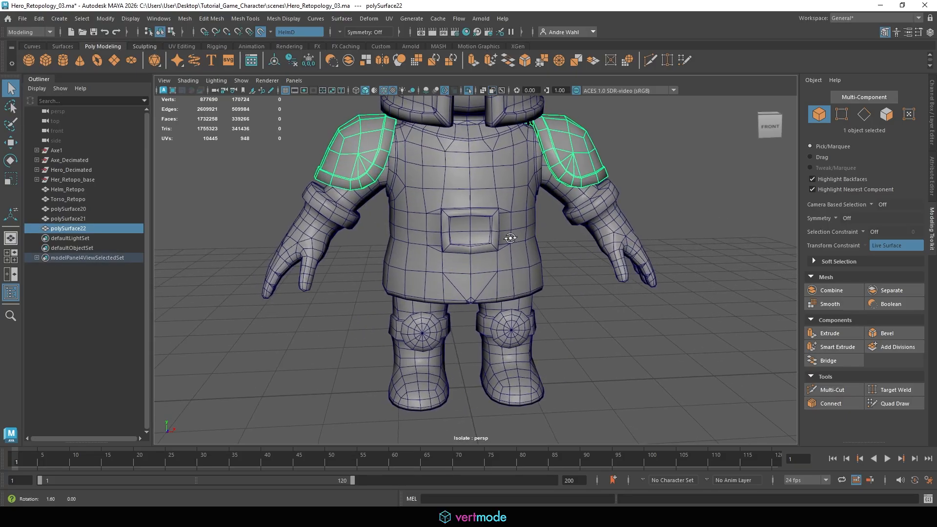
{"action": "left_click", "coordinate": [472, 169]}
{"action": "scroll", "coordinate": [662, 245], "scroll_direction": "down", "scroll_amount": 5}
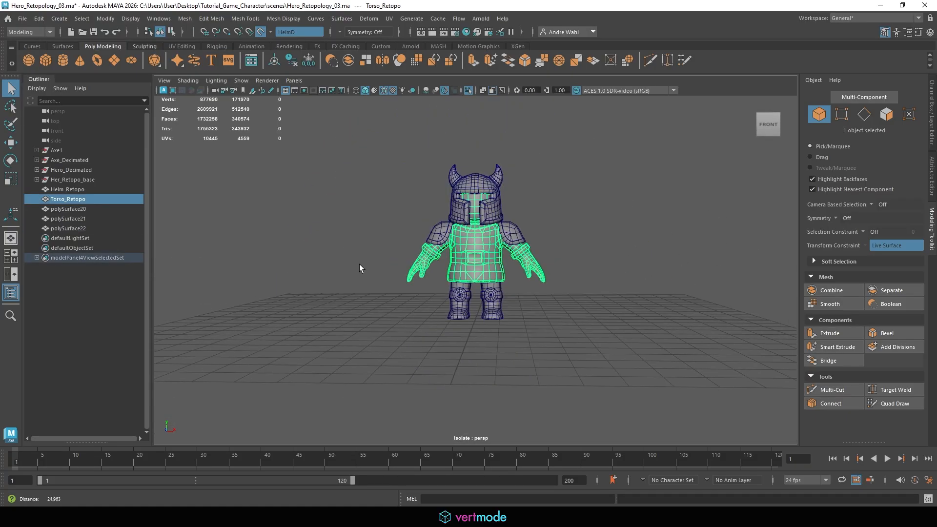
{"action": "left_click", "coordinate": [486, 190]}
{"action": "left_click_drag", "start_coordinate": [486, 189], "coordinate": [565, 246], "text": "alt"}
{"action": "left_click", "coordinate": [543, 207]}
{"action": "middle_click_drag", "start_coordinate": [555, 268], "coordinate": [550, 244], "text": "alt"}
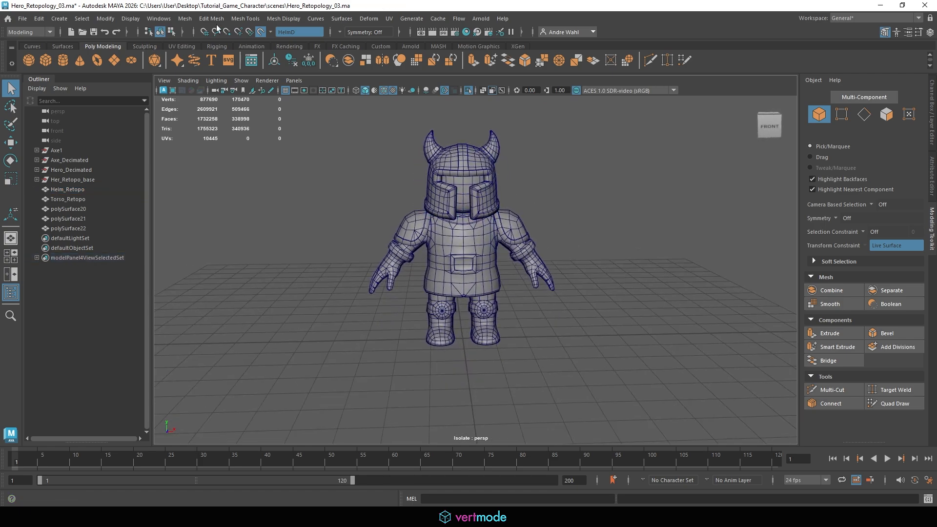
- Turn off the live surface and delete the faces of the helmet's half on the character's right side in the front view
{"action": "left_click", "coordinate": [260, 32]}
{"action": "left_click_drag", "start_coordinate": [440, 183], "coordinate": [458, 200], "text": "alt"}
{"action": "left_click", "coordinate": [461, 202]}
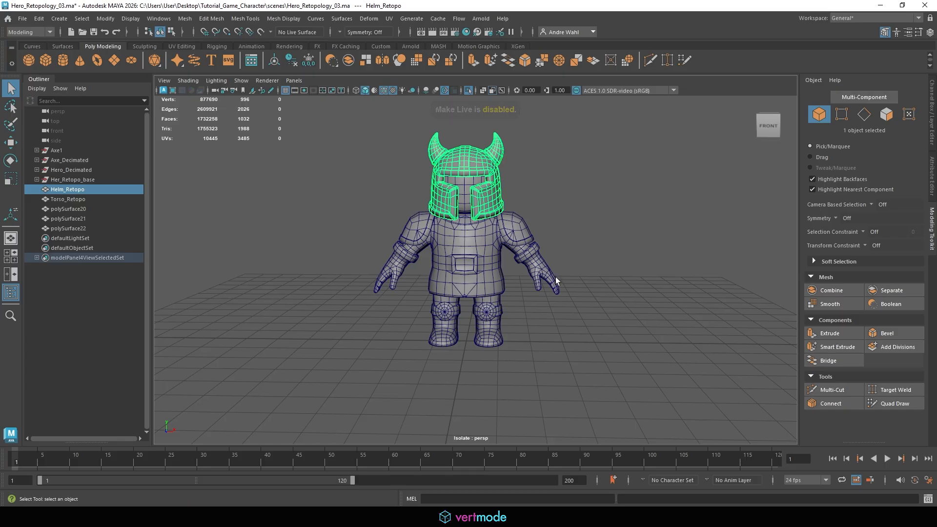
{"action": "key", "text": "space"}
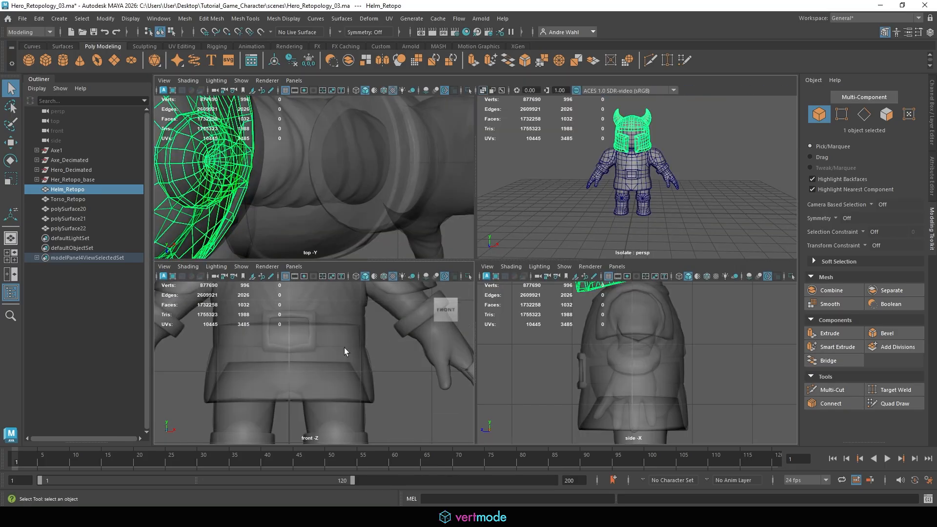
{"action": "key", "text": "space"}
{"action": "key", "text": "f"}
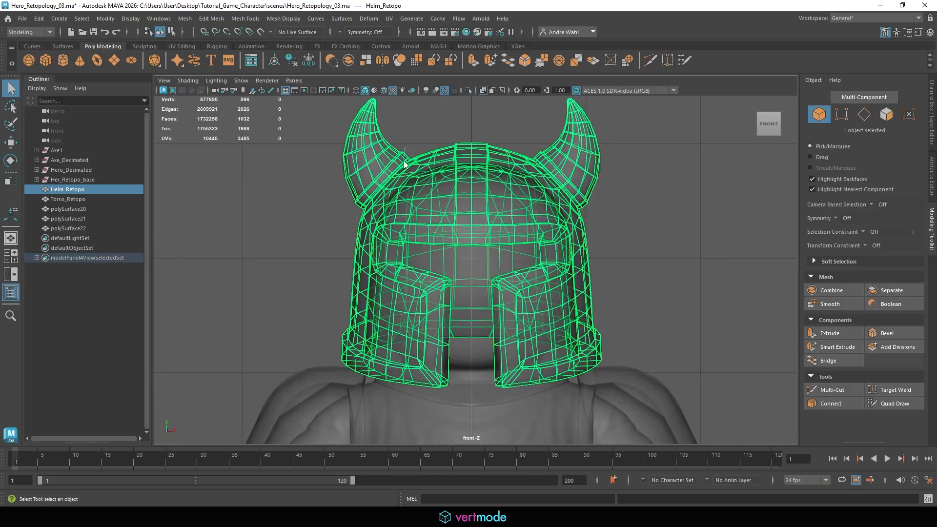
{"action": "right_click_drag", "start_coordinate": [404, 161], "coordinate": [412, 174]}
{"action": "scroll", "coordinate": [313, 262], "scroll_direction": "down", "scroll_amount": 1}
{"action": "left_click_drag", "start_coordinate": [285, 421], "coordinate": [464, 101]}
{"action": "key", "text": "Delete"}
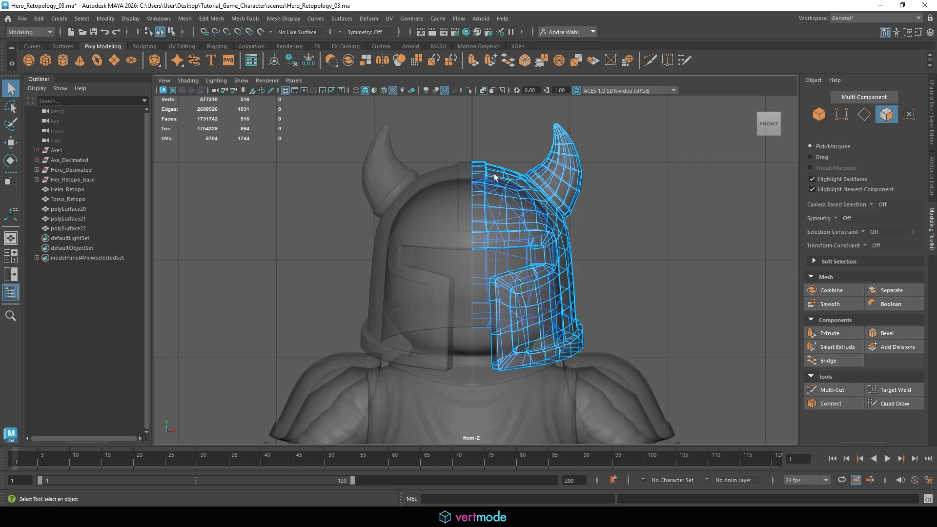
- Return to object selection in the perspective view and turn off the isolated display so the whole scene shows
{"action": "key", "text": "space"}
{"action": "key", "text": "space"}
{"action": "left_click_drag", "start_coordinate": [522, 188], "coordinate": [543, 205], "text": "alt"}
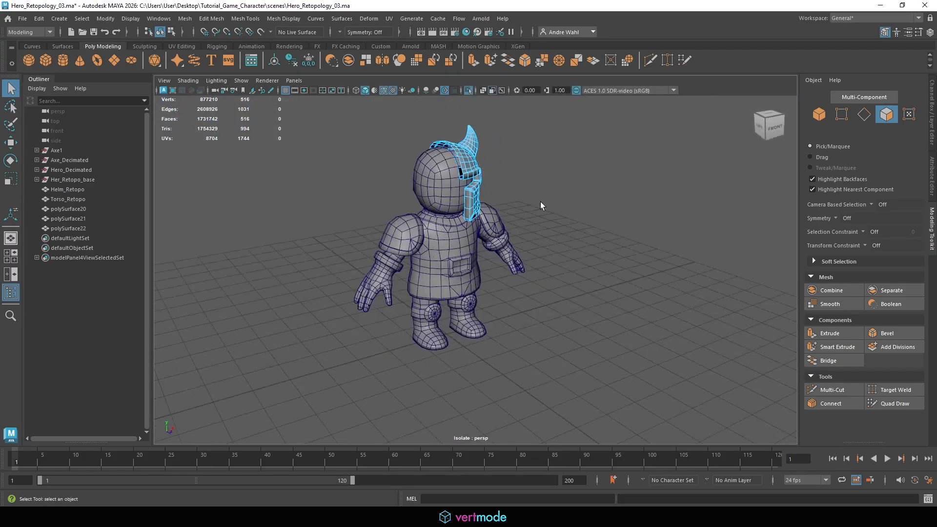
{"action": "right_click_drag", "start_coordinate": [508, 166], "coordinate": [556, 151]}
{"action": "left_click", "coordinate": [468, 90]}
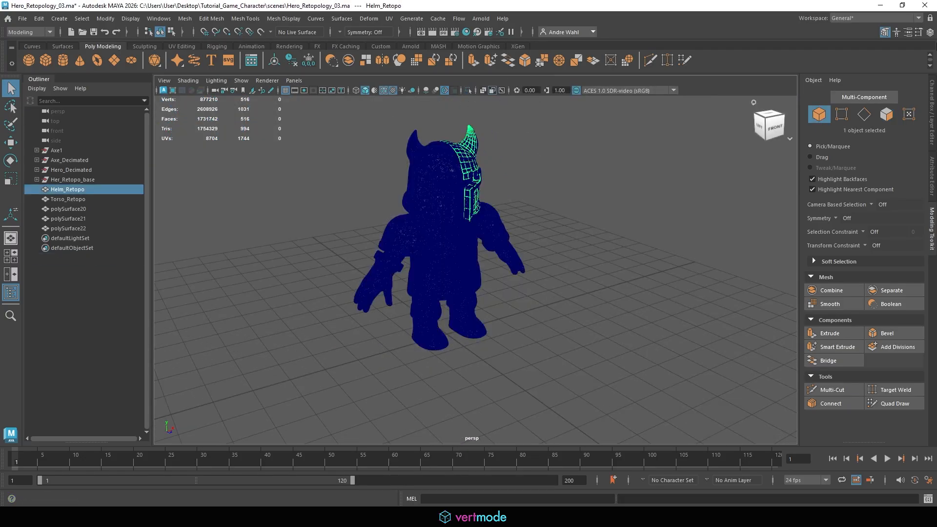
- Add the Her_Retopo_base group to a new display layer and hide that layer
{"action": "left_click", "coordinate": [929, 32]}
{"action": "left_click", "coordinate": [73, 179]}
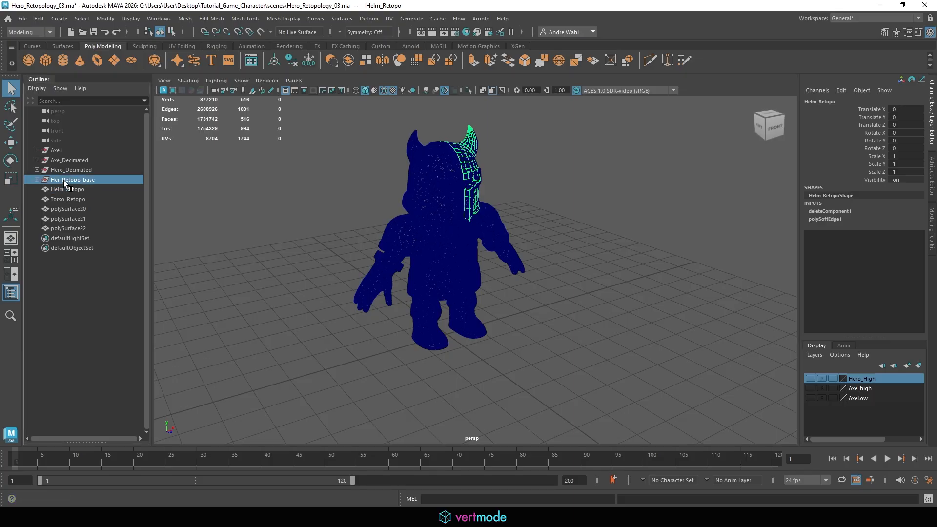
{"action": "left_click", "coordinate": [919, 366]}
{"action": "left_click", "coordinate": [811, 380]}
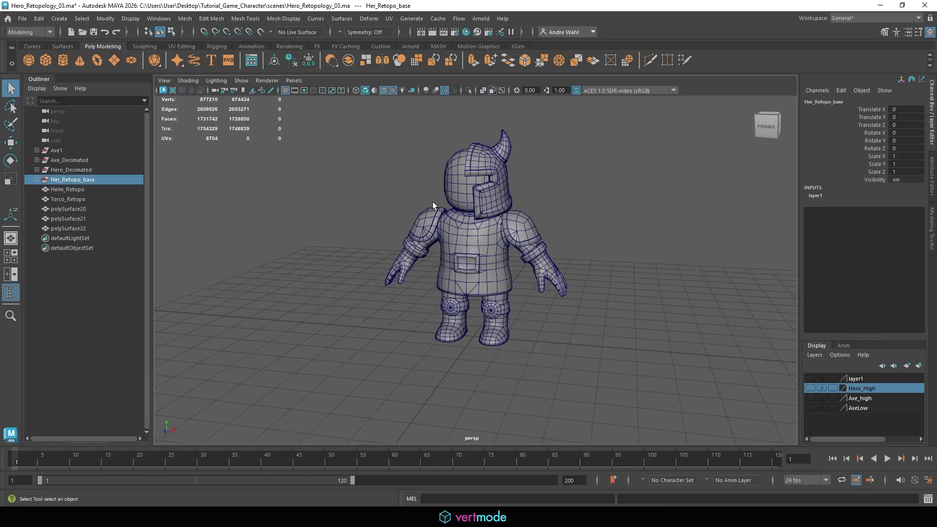
- Delete the faces of the torso mesh's half on the character's right side in the front view
{"action": "left_click", "coordinate": [464, 177]}
{"action": "key", "text": "space"}
{"action": "key", "text": "space"}
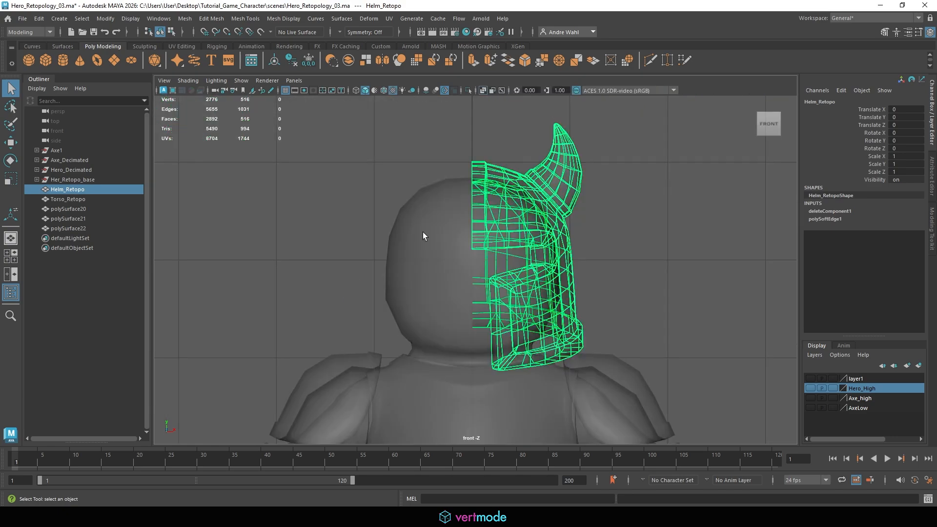
{"action": "left_click", "coordinate": [425, 234]}
{"action": "key", "text": "f"}
{"action": "scroll", "coordinate": [472, 212], "scroll_direction": "down", "scroll_amount": 2}
{"action": "right_click_drag", "start_coordinate": [445, 170], "coordinate": [445, 199]}
{"action": "left_click", "coordinate": [422, 172]}
{"action": "right_click_drag", "start_coordinate": [417, 170], "coordinate": [417, 197]}
{"action": "left_click_drag", "start_coordinate": [295, 379], "coordinate": [440, 127]}
{"action": "key", "text": "Delete"}
- Delete the leftover torso faces that cross the center line at the lower hem
{"action": "scroll", "coordinate": [387, 309], "scroll_direction": "up", "scroll_amount": 5}
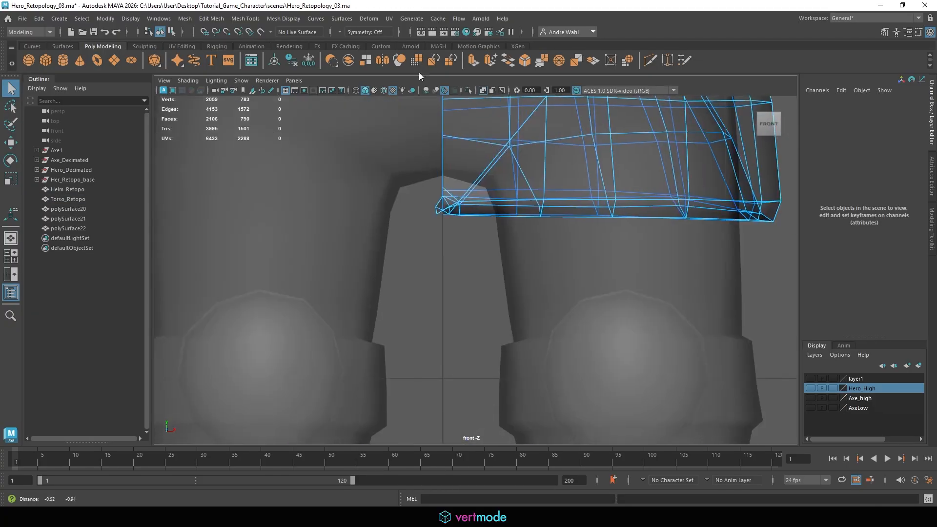
{"action": "scroll", "coordinate": [412, 259], "scroll_direction": "up", "scroll_amount": 2}
{"action": "left_click_drag", "start_coordinate": [406, 226], "coordinate": [439, 180]}
{"action": "key", "text": "Delete"}
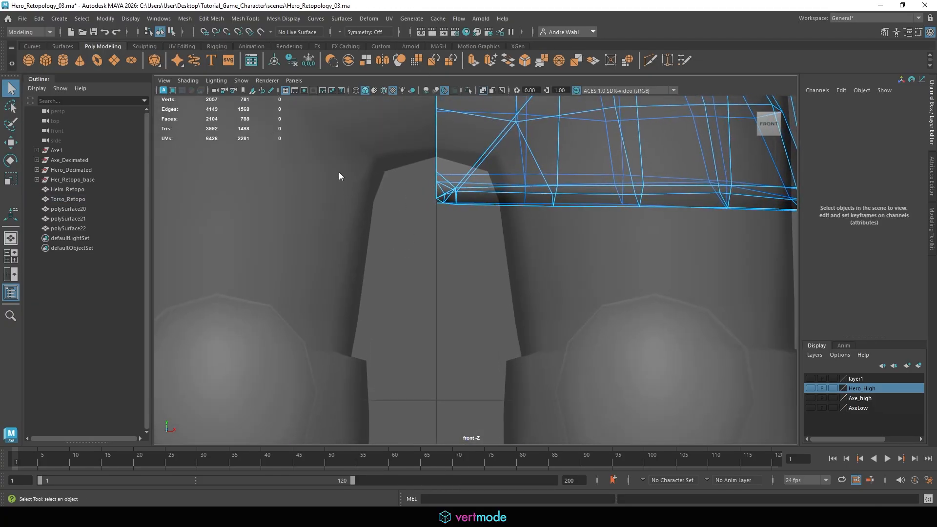
- Delete the faces of the leg mesh's half on the character's right side
{"action": "key", "text": "F8"}
{"action": "key", "text": "f"}
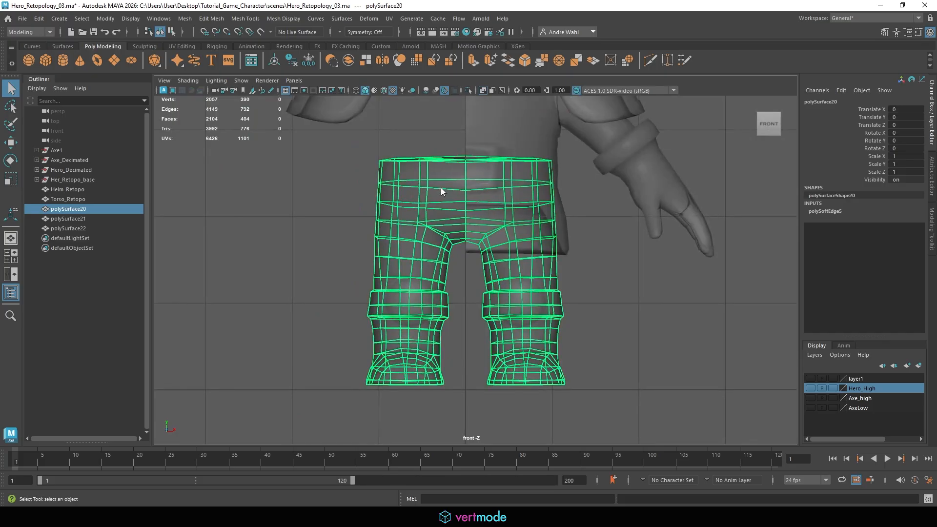
{"action": "key", "text": "F11"}
{"action": "left_click_drag", "start_coordinate": [303, 415], "coordinate": [456, 122]}
{"action": "key", "text": "Delete"}
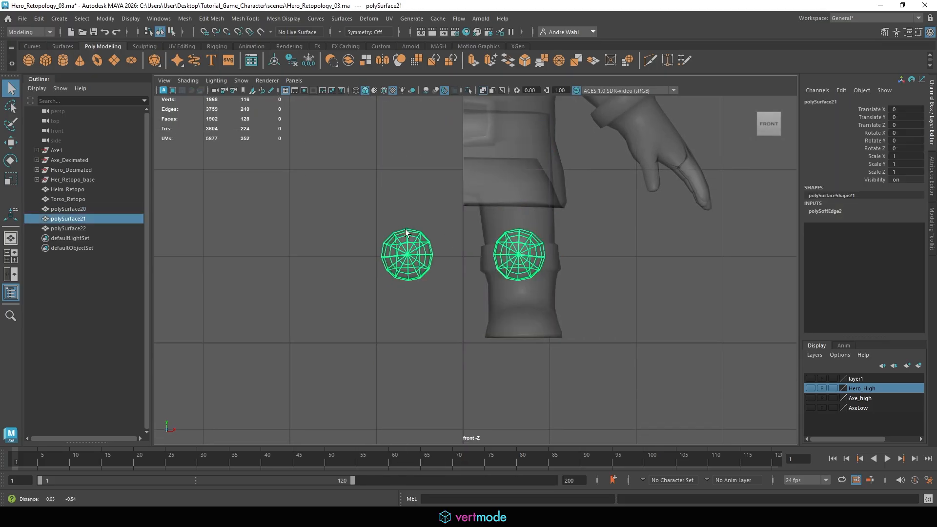
- Delete all faces of the knee pad on the character's right side
{"action": "right_click_drag", "start_coordinate": [404, 246], "coordinate": [410, 274]}
{"action": "left_click_drag", "start_coordinate": [346, 299], "coordinate": [472, 181]}
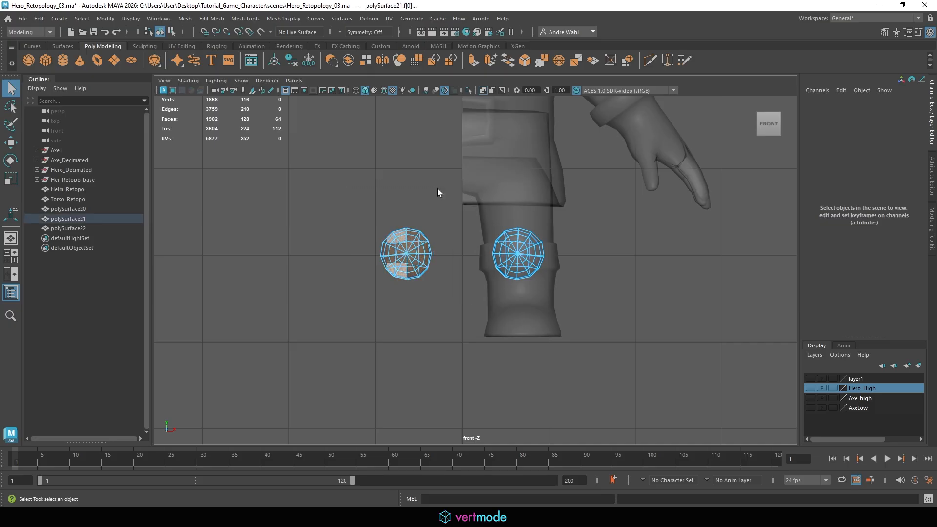
{"action": "key", "text": "Delete"}
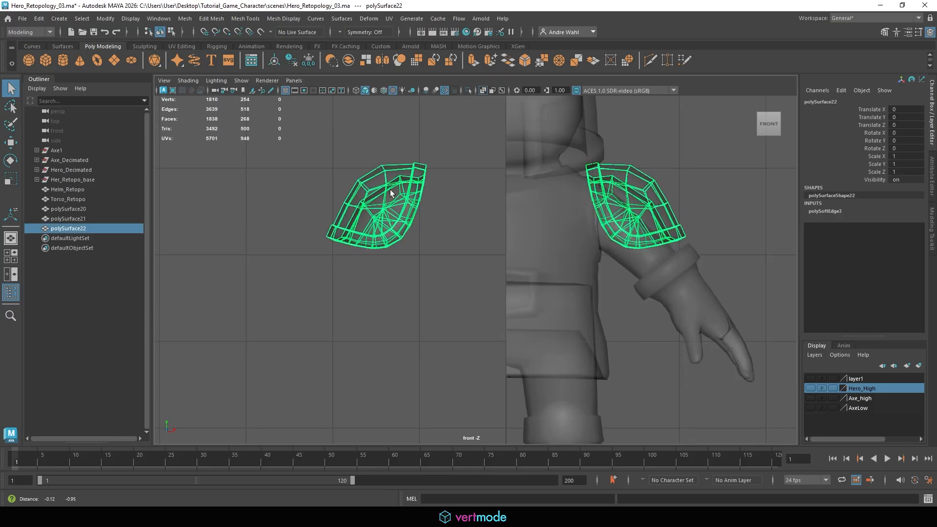
- Delete all faces of the shoulder pad on the character's right side
{"action": "right_click_drag", "start_coordinate": [390, 192], "coordinate": [391, 222]}
{"action": "left_click_drag", "start_coordinate": [283, 298], "coordinate": [463, 130]}
{"action": "key", "text": "Delete"}
- Examine the remaining half of the character in the perspective view with nothing selected
{"action": "key", "text": "space"}
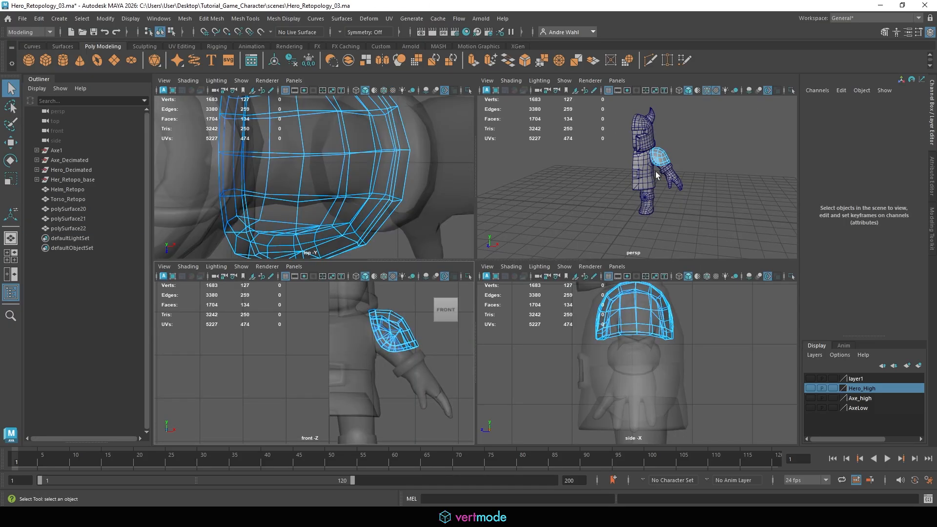
{"action": "key", "text": "space"}
{"action": "scroll", "coordinate": [556, 199], "scroll_direction": "up", "scroll_amount": 3}
{"action": "right_click_drag", "start_coordinate": [511, 192], "coordinate": [548, 180]}
{"action": "left_click", "coordinate": [548, 179]}
{"action": "left_click_drag", "start_coordinate": [548, 180], "coordinate": [488, 209], "text": "alt"}
{"action": "scroll", "coordinate": [563, 224], "scroll_direction": "down", "scroll_amount": 2}
{"action": "scroll", "coordinate": [466, 248], "scroll_direction": "down", "scroll_amount": 2}
{"action": "left_click", "coordinate": [488, 209]}
{"action": "left_click", "coordinate": [613, 170]}
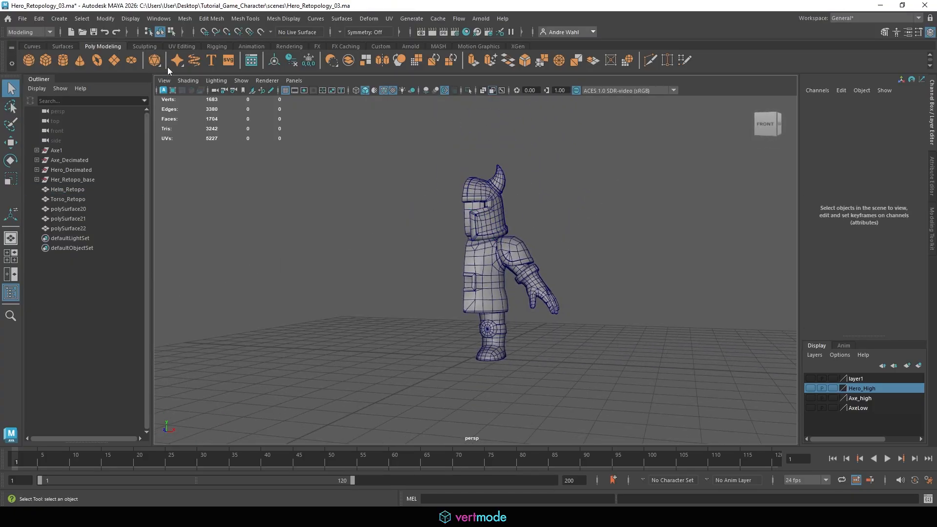
- Switch to the UV Editing workspace and widen the perspective viewport beside the UV Editor
{"action": "left_click", "coordinate": [160, 20]}
{"action": "mouse_move", "coordinate": [178, 51]}
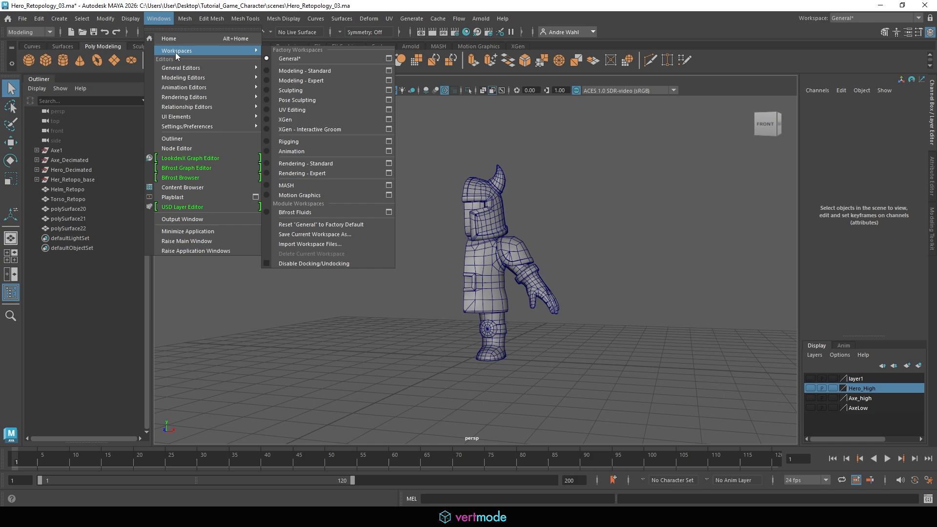
{"action": "left_click", "coordinate": [324, 110]}
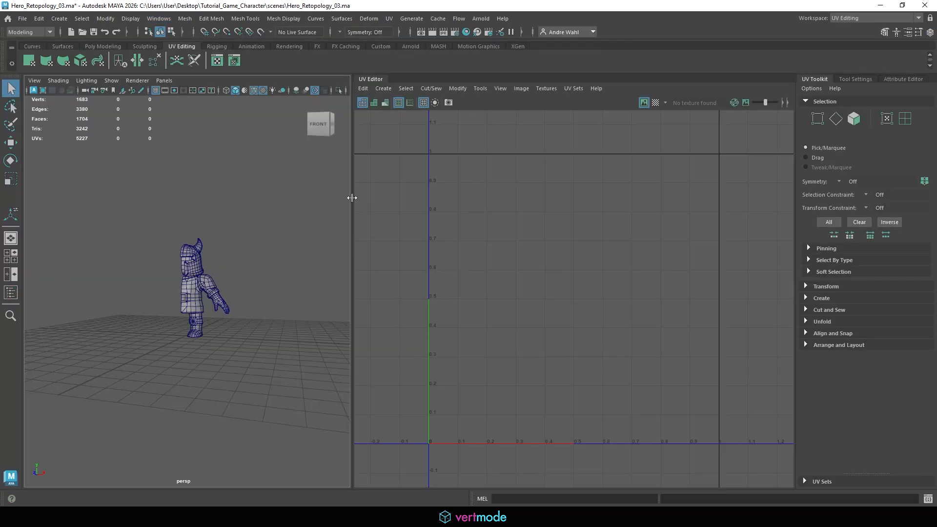
{"action": "left_click_drag", "start_coordinate": [352, 197], "coordinate": [516, 203]}
{"action": "left_click", "coordinate": [160, 19]}
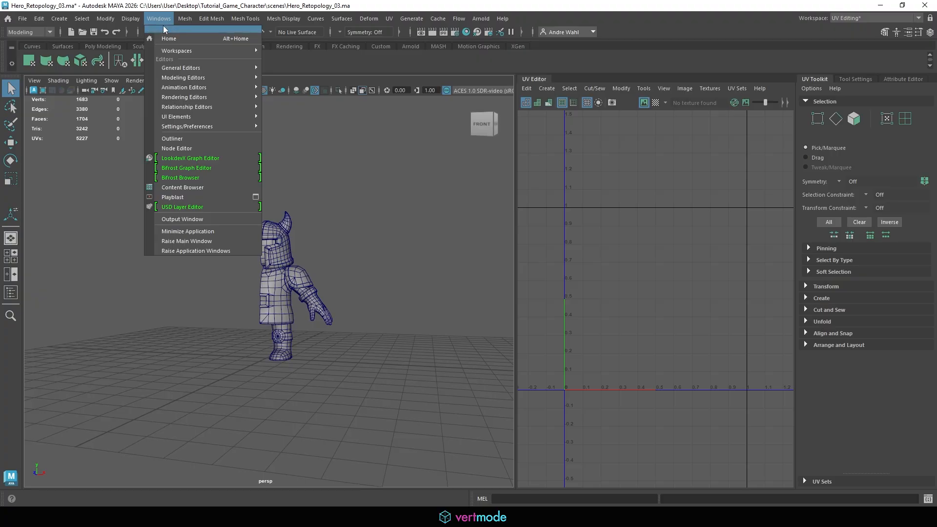
{"action": "mouse_move", "coordinate": [206, 78]}
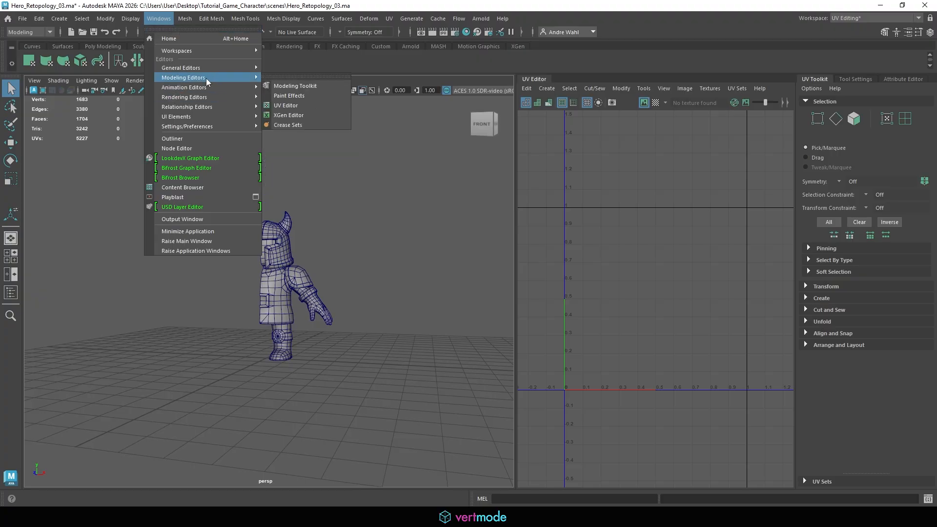
{"action": "left_click", "coordinate": [386, 216]}
- Examine the existing UV layouts of the helmet, torso, shoulder pad and leg meshes one by one
{"action": "right_click_drag", "start_coordinate": [281, 207], "coordinate": [510, 207], "text": "alt"}
{"action": "middle_click_drag", "start_coordinate": [378, 188], "coordinate": [399, 209], "text": "alt"}
{"action": "left_click_drag", "start_coordinate": [398, 209], "coordinate": [428, 204], "text": "alt"}
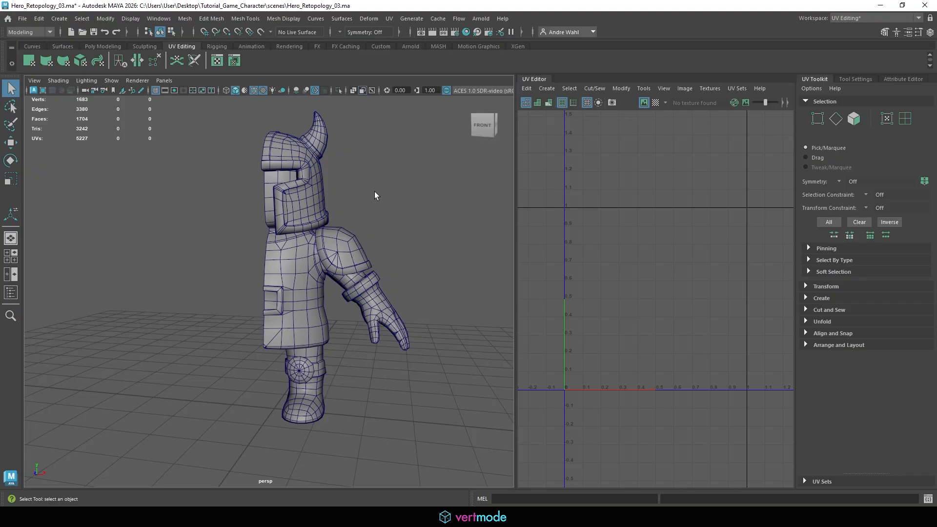
{"action": "left_click", "coordinate": [308, 175]}
{"action": "left_click", "coordinate": [301, 259]}
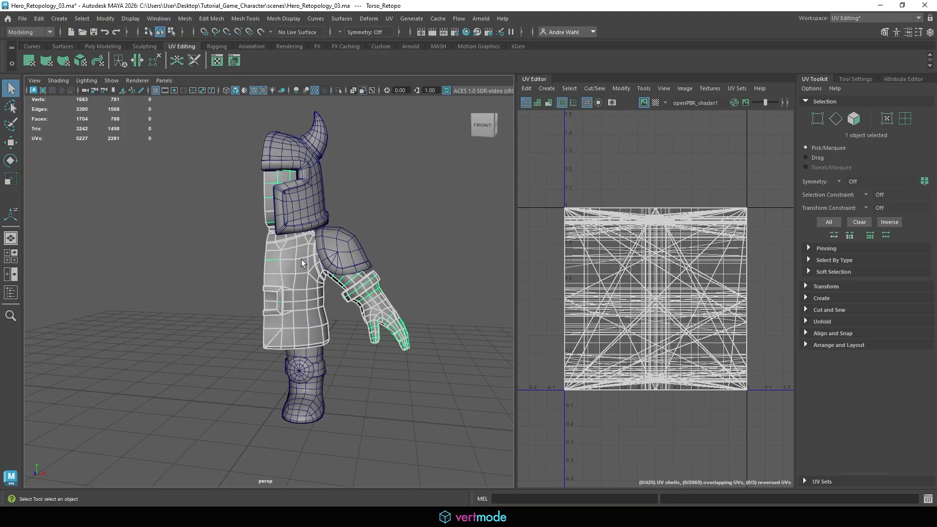
{"action": "left_click", "coordinate": [348, 250]}
{"action": "left_click", "coordinate": [365, 316]}
{"action": "left_click", "coordinate": [323, 374]}
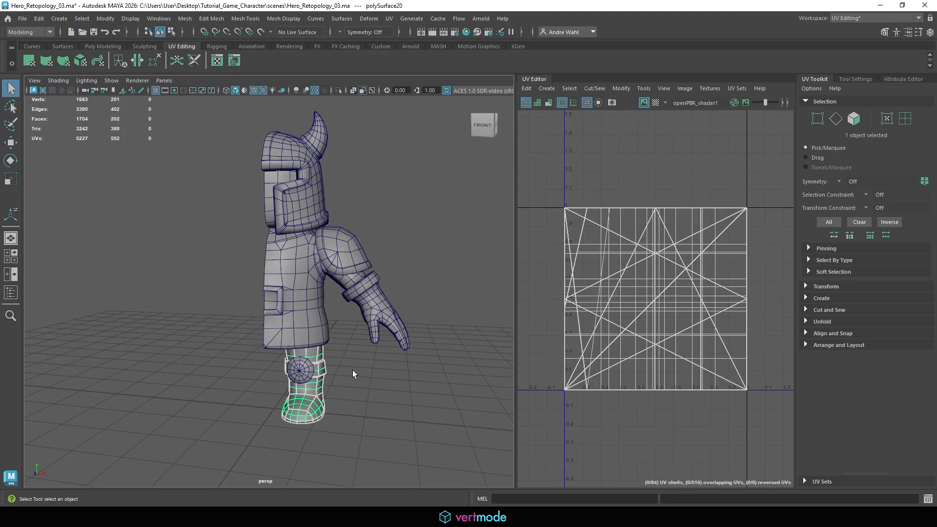
- Create camera-based UVs for the helmet mesh and return to object selection
{"action": "left_click", "coordinate": [290, 145]}
{"action": "left_click", "coordinate": [546, 88]}
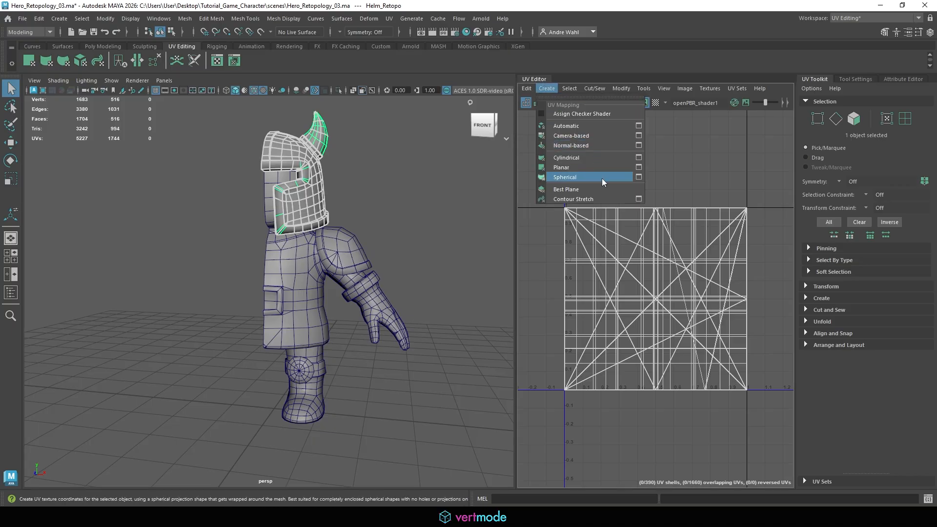
{"action": "left_click", "coordinate": [590, 135]}
{"action": "key", "text": "F11"}
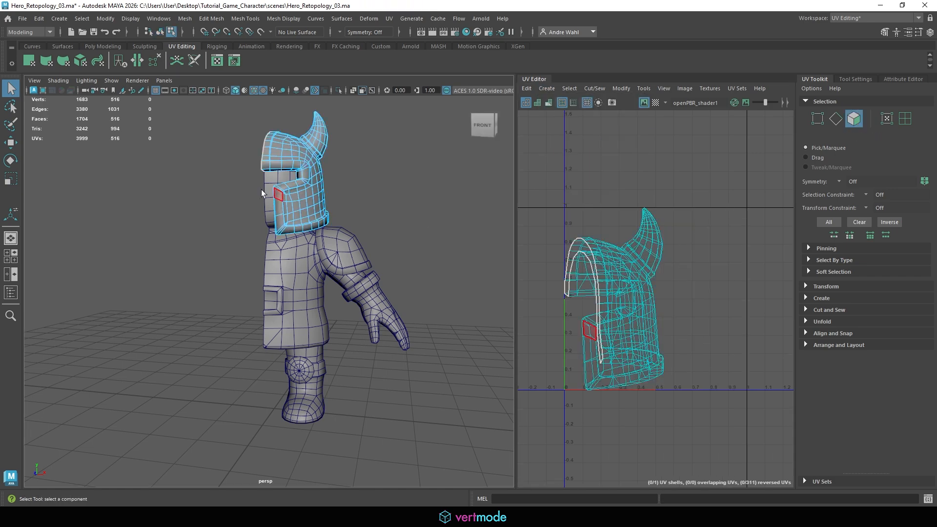
{"action": "right_click_drag", "start_coordinate": [310, 160], "coordinate": [352, 150]}
- Create camera-based UVs for the torso mesh with the arm and head, and return to object selection
{"action": "left_click", "coordinate": [356, 256]}
{"action": "left_click", "coordinate": [305, 272]}
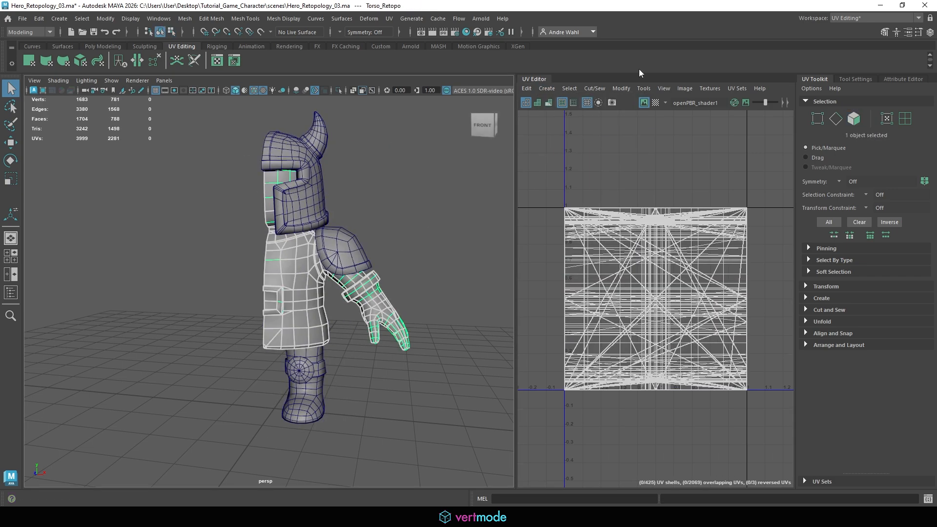
{"action": "left_click", "coordinate": [568, 88]}
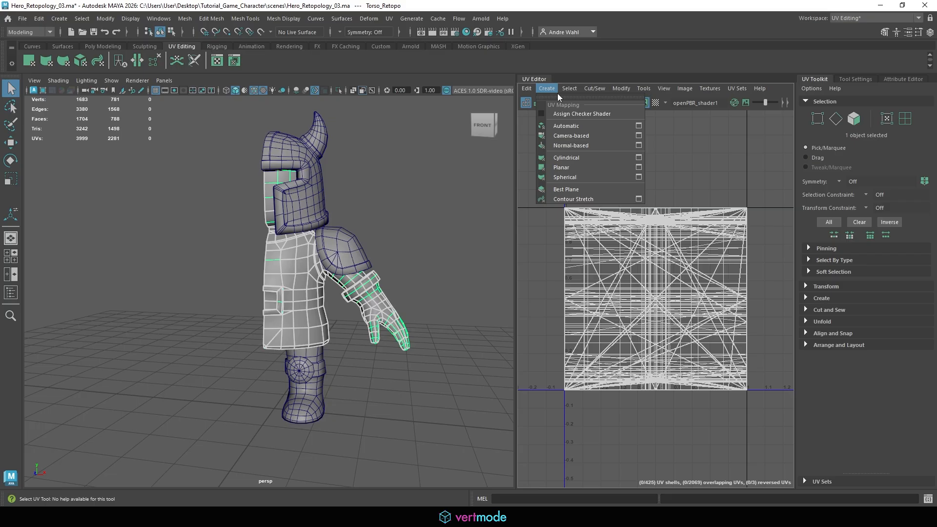
{"action": "left_click", "coordinate": [585, 128]}
{"action": "right_click_drag", "start_coordinate": [369, 213], "coordinate": [431, 197]}
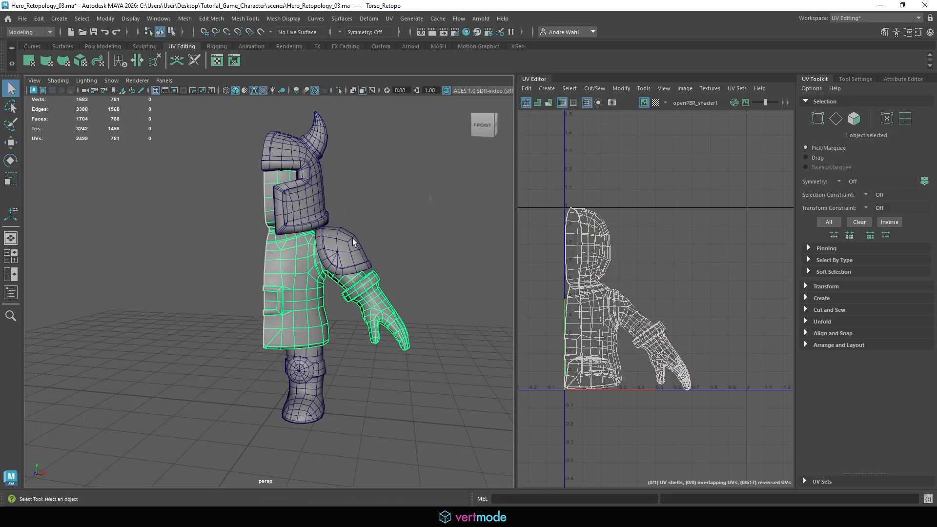
- Create camera-based UVs for the shoulder pad mesh
{"action": "left_click", "coordinate": [352, 239]}
{"action": "left_click", "coordinate": [567, 89]}
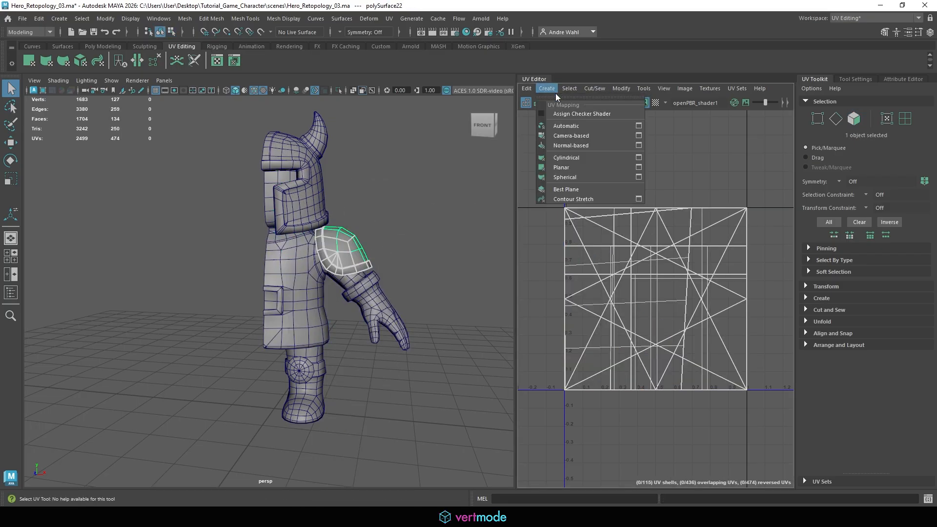
{"action": "left_click", "coordinate": [572, 136]}
{"action": "left_click", "coordinate": [447, 251]}
- Create camera-based UVs for the lower leg mesh and return to object selection
{"action": "left_click", "coordinate": [317, 370]}
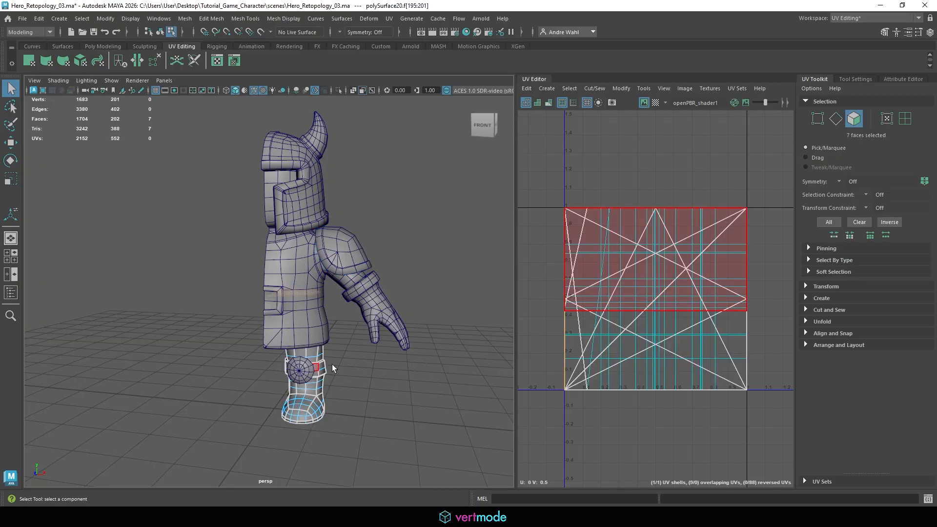
{"action": "right_click", "coordinate": [291, 359]}
{"action": "right_click_drag", "start_coordinate": [329, 206], "coordinate": [332, 205]}
{"action": "left_click", "coordinate": [339, 380]}
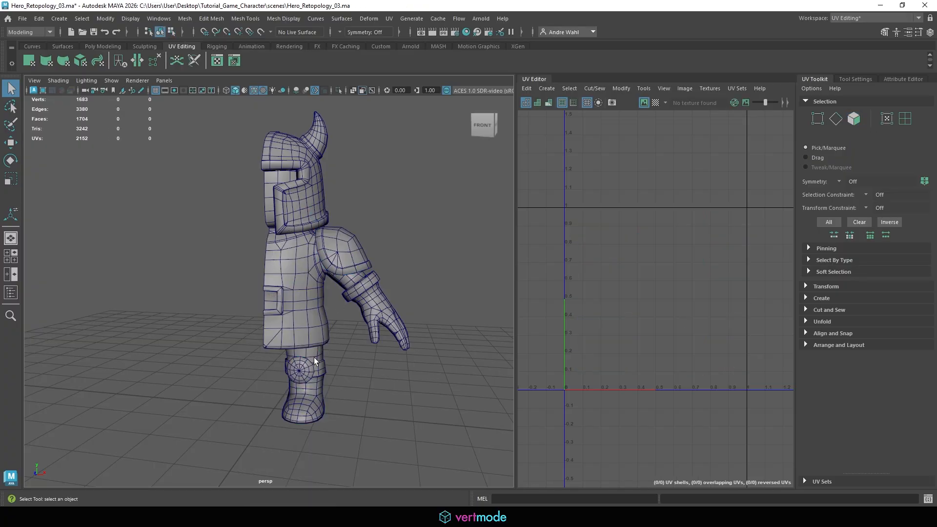
{"action": "left_click", "coordinate": [315, 357]}
{"action": "left_click", "coordinate": [560, 88]}
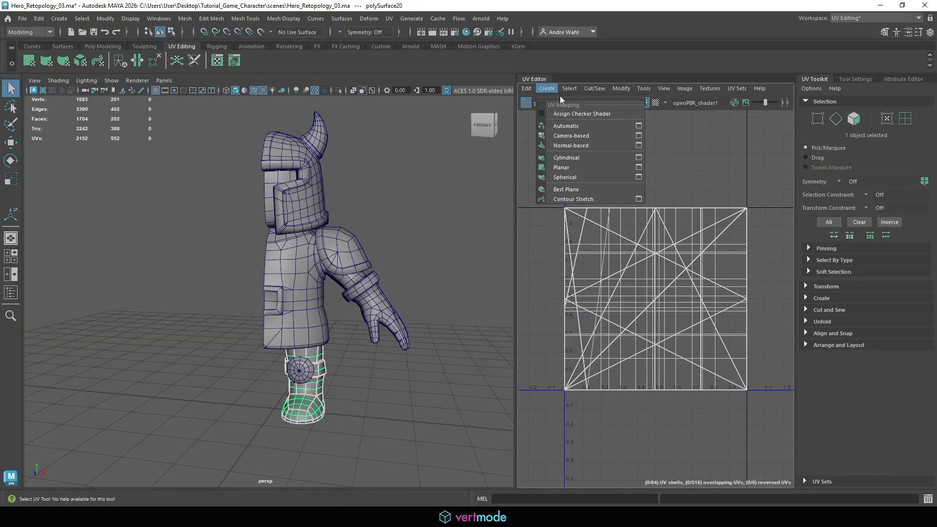
{"action": "left_click", "coordinate": [584, 136]}
{"action": "right_click", "coordinate": [399, 179]}
{"action": "right_click_drag", "start_coordinate": [398, 178], "coordinate": [446, 164]}
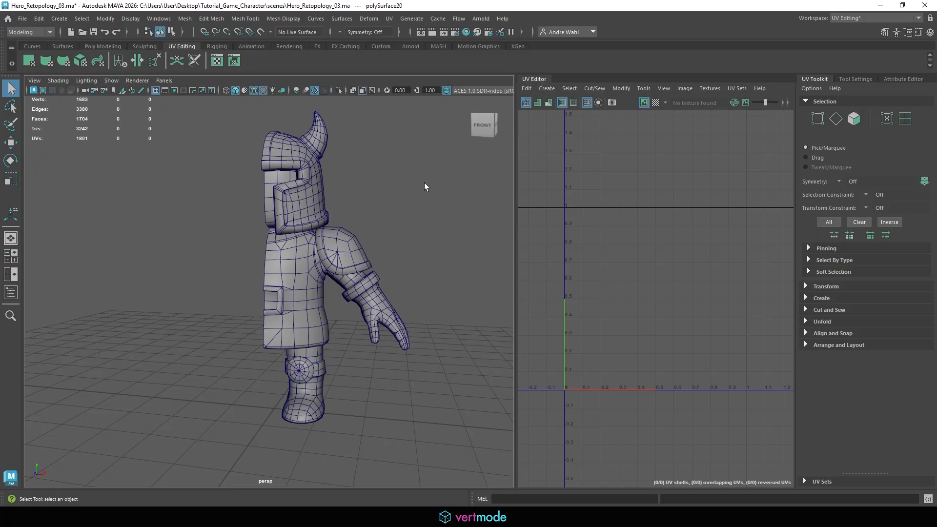
- Create camera-based UVs for the round knee pad mesh and return to object selection
{"action": "left_click", "coordinate": [305, 365]}
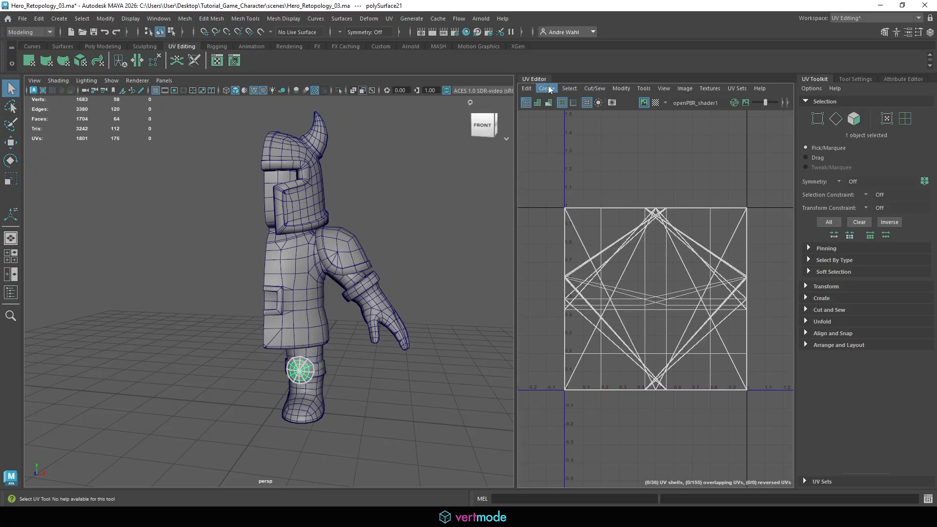
{"action": "left_click", "coordinate": [586, 89]}
{"action": "left_click", "coordinate": [610, 130]}
{"action": "right_click_drag", "start_coordinate": [405, 183], "coordinate": [455, 170]}
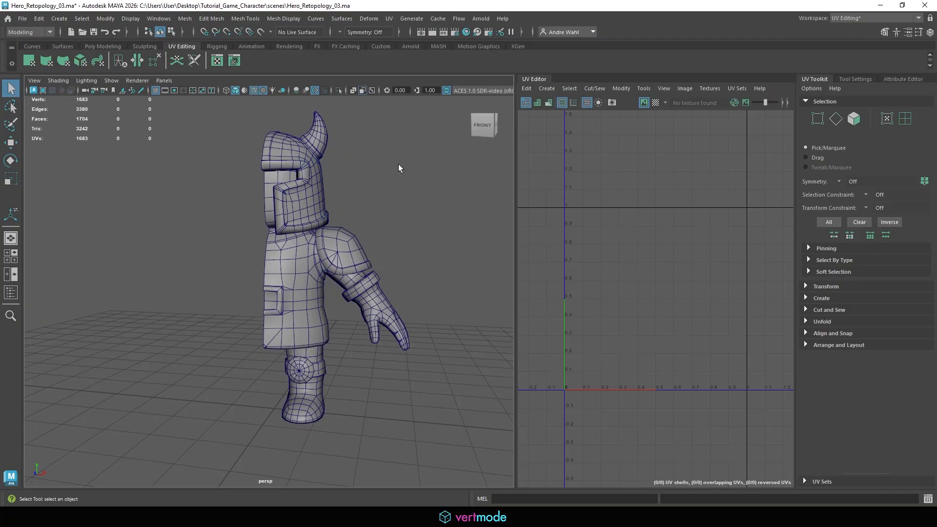
- Isolate the torso mesh with its arm and head in the 3D view
{"action": "left_click", "coordinate": [274, 262]}
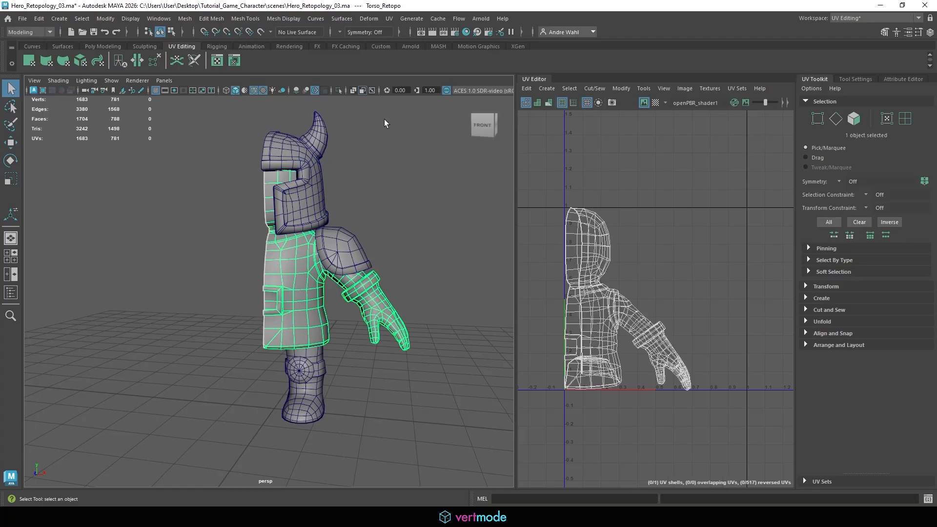
{"action": "left_click", "coordinate": [340, 90]}
{"action": "right_click_drag", "start_coordinate": [370, 190], "coordinate": [483, 188], "text": "alt"}
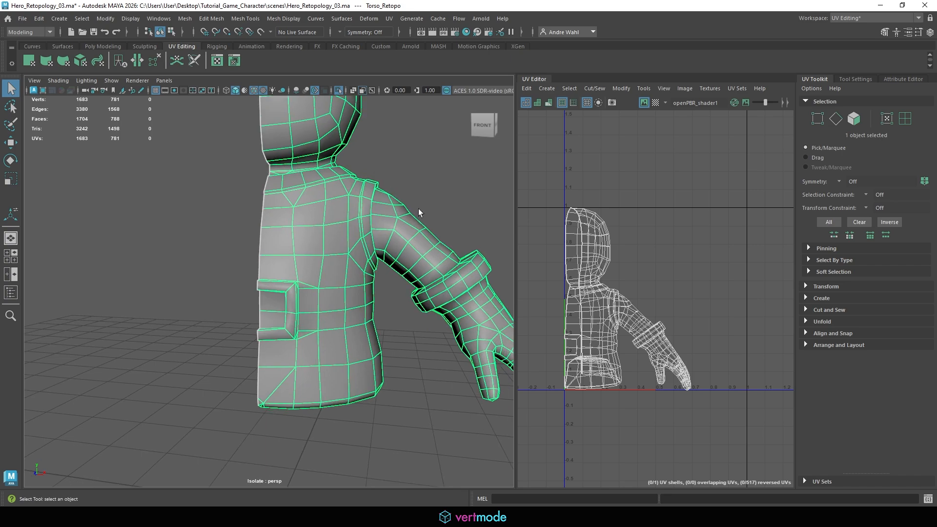
- Cut the UVs along the edge loop where the arm's sleeve meets the glove cuff
{"action": "middle_click_drag", "start_coordinate": [419, 211], "coordinate": [362, 197], "text": "alt"}
{"action": "left_click_drag", "start_coordinate": [362, 197], "coordinate": [335, 203], "text": "alt"}
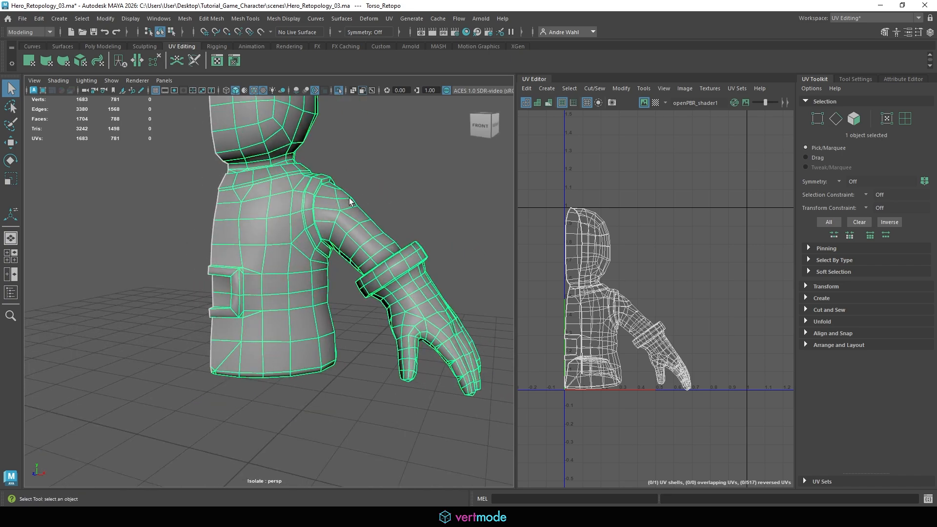
{"action": "left_click_drag", "start_coordinate": [346, 198], "coordinate": [385, 273], "text": "alt"}
{"action": "right_click_drag", "start_coordinate": [361, 229], "coordinate": [423, 134], "text": "alt"}
{"action": "left_click", "coordinate": [433, 210]}
{"action": "middle_click_drag", "start_coordinate": [429, 211], "coordinate": [342, 267], "text": "alt"}
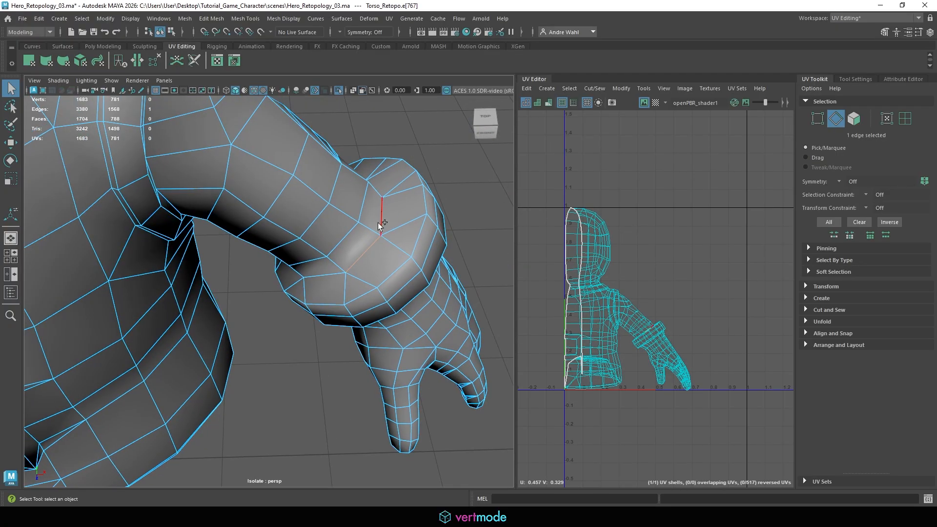
{"action": "left_click", "coordinate": [379, 225], "text": "shift"}
{"action": "left_click_drag", "start_coordinate": [379, 224], "coordinate": [372, 201], "text": "alt"}
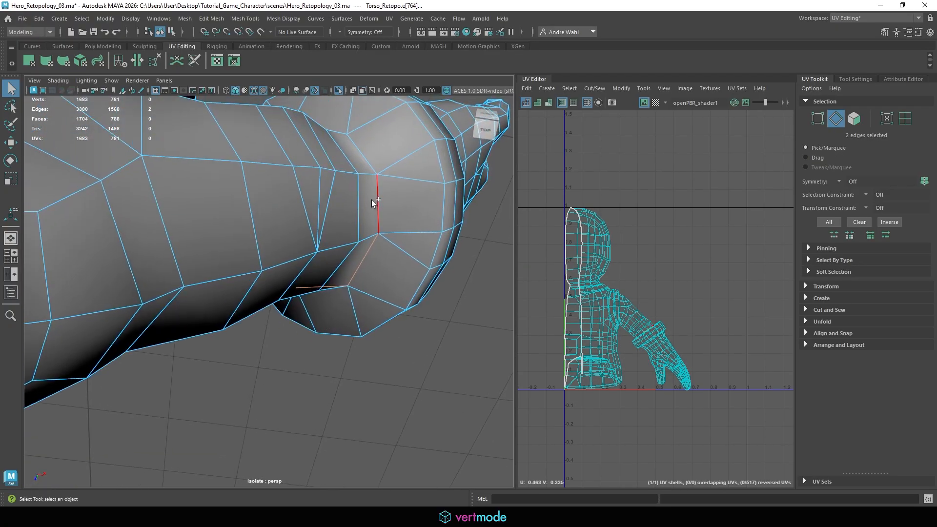
{"action": "left_click", "coordinate": [361, 157], "text": "shift"}
{"action": "mouse_move", "coordinate": [399, 162]}
{"action": "left_mouse_down", "text": "alt"}
{"action": "mouse_move", "coordinate": [347, 209]}
{"action": "mouse_move", "coordinate": [332, 200]}
{"action": "mouse_move", "coordinate": [336, 238]}
{"action": "mouse_move", "coordinate": [387, 247]}
{"action": "mouse_move", "coordinate": [344, 252]}
{"action": "mouse_move", "coordinate": [434, 278]}
{"action": "mouse_move", "coordinate": [418, 251]}
{"action": "mouse_move", "coordinate": [303, 244]}
{"action": "mouse_move", "coordinate": [393, 226]}
{"action": "mouse_move", "coordinate": [303, 288]}
{"action": "mouse_move", "coordinate": [198, 243]}
{"action": "left_mouse_up", "text": "alt"}
{"action": "left_click", "coordinate": [322, 193], "text": "shift"}
{"action": "left_click", "coordinate": [266, 256], "text": "shift"}
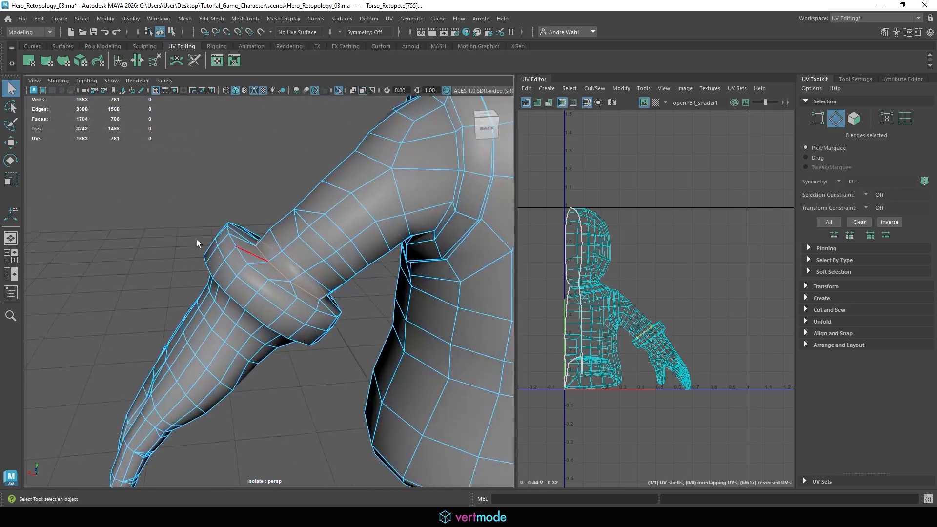
{"action": "left_click", "coordinate": [590, 88]}
{"action": "left_click", "coordinate": [605, 140]}
- Move the glove's UV shell clear of the torso to about U 0.8, V 0.78, then clear the selection
{"action": "middle_click_drag", "start_coordinate": [660, 204], "coordinate": [661, 138], "text": "alt"}
{"action": "right_click_drag", "start_coordinate": [683, 215], "coordinate": [686, 239]}
{"action": "double_click", "coordinate": [662, 264]}
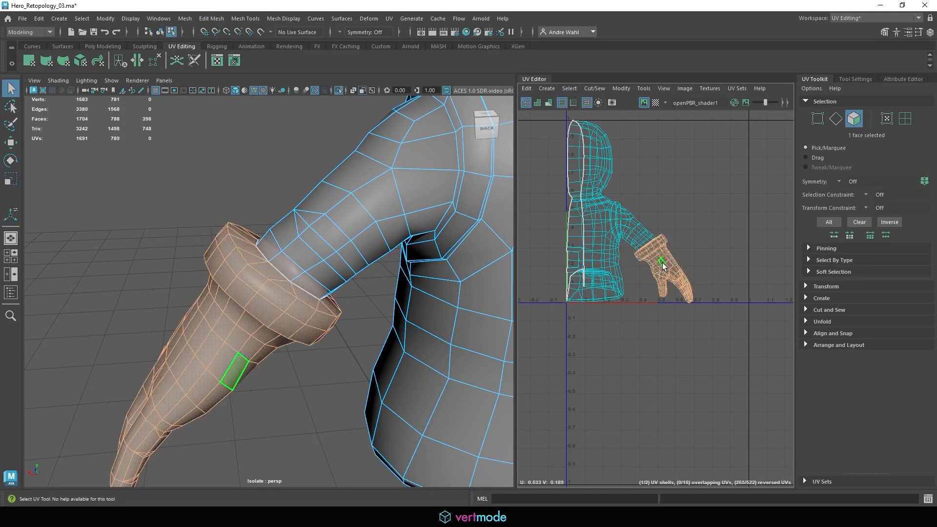
{"action": "key", "text": "w"}
{"action": "left_click_drag", "start_coordinate": [664, 268], "coordinate": [713, 161]}
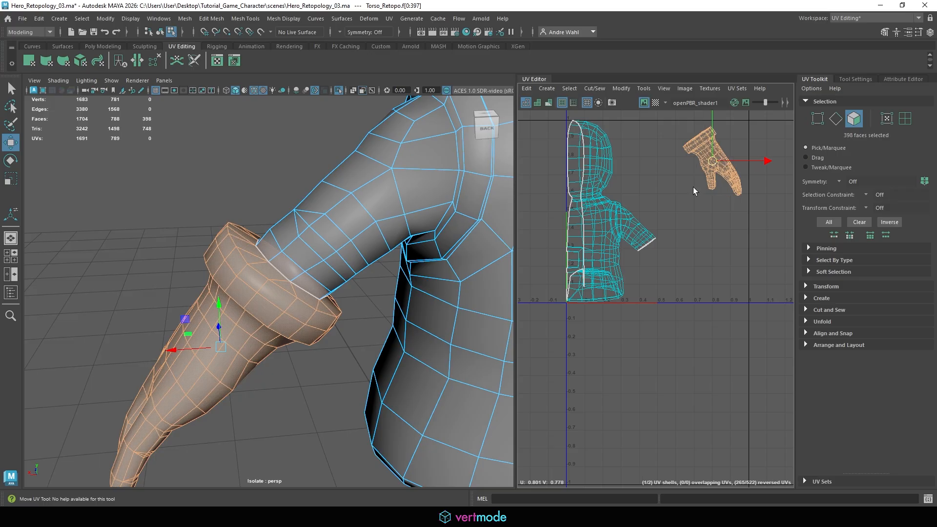
{"action": "left_click", "coordinate": [692, 192]}
- Cut the UVs along the edge loop around the shoulder where the arm joins the torso
{"action": "middle_click_drag", "start_coordinate": [359, 203], "coordinate": [343, 272], "text": "alt"}
{"action": "right_click_drag", "start_coordinate": [342, 271], "coordinate": [382, 228], "text": "alt"}
{"action": "middle_click_drag", "start_coordinate": [428, 175], "coordinate": [372, 190], "text": "alt"}
{"action": "right_click_drag", "start_coordinate": [373, 190], "coordinate": [372, 163]}
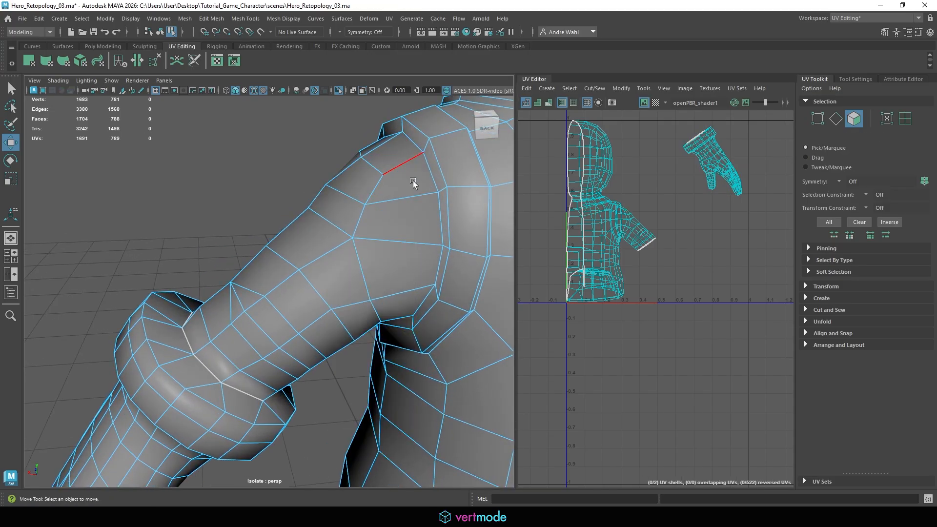
{"action": "double_click", "coordinate": [429, 181]}
{"action": "left_click_drag", "start_coordinate": [439, 254], "coordinate": [213, 254], "text": "alt"}
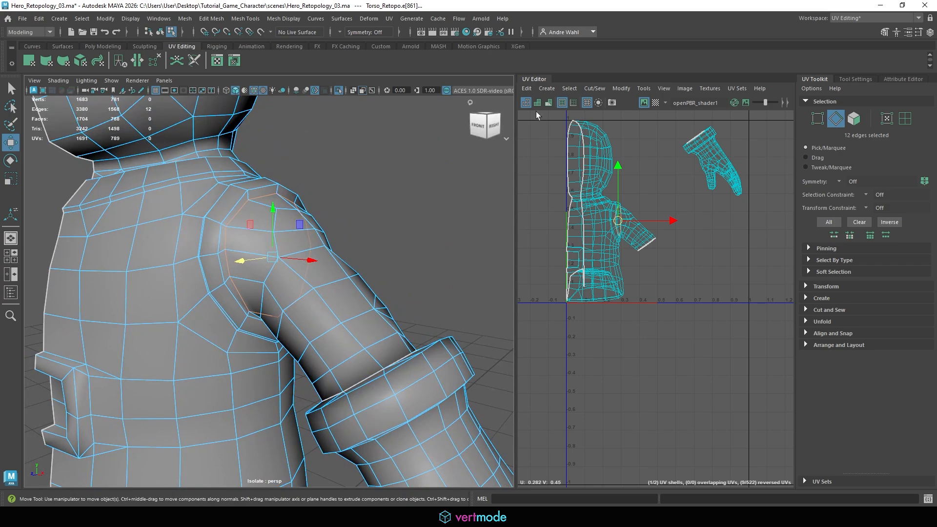
{"action": "left_click", "coordinate": [594, 88]}
{"action": "left_click", "coordinate": [617, 140]}
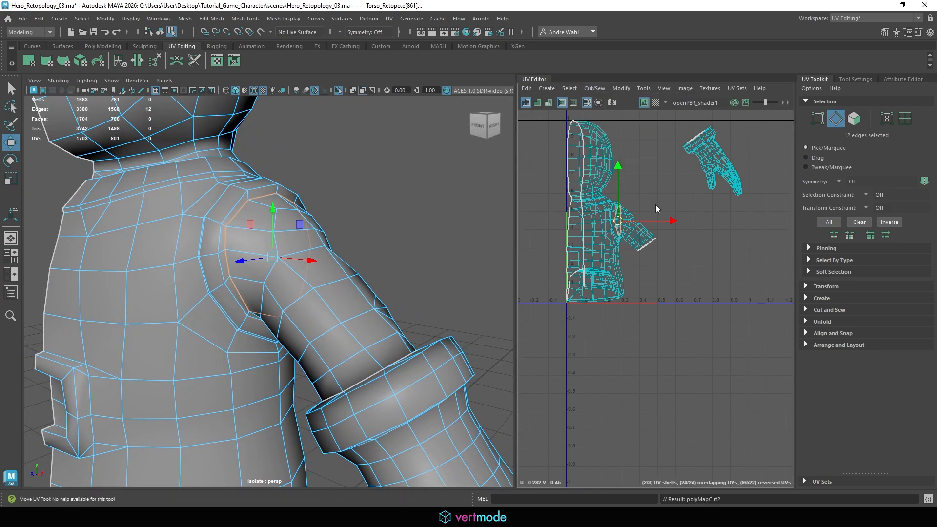
- Move the upper arm's UV shell away from the torso to about U 0.69, V 0.38
{"action": "right_click_drag", "start_coordinate": [655, 205], "coordinate": [651, 228]}
{"action": "double_click", "coordinate": [639, 225]}
{"action": "left_click_drag", "start_coordinate": [639, 225], "coordinate": [696, 230]}
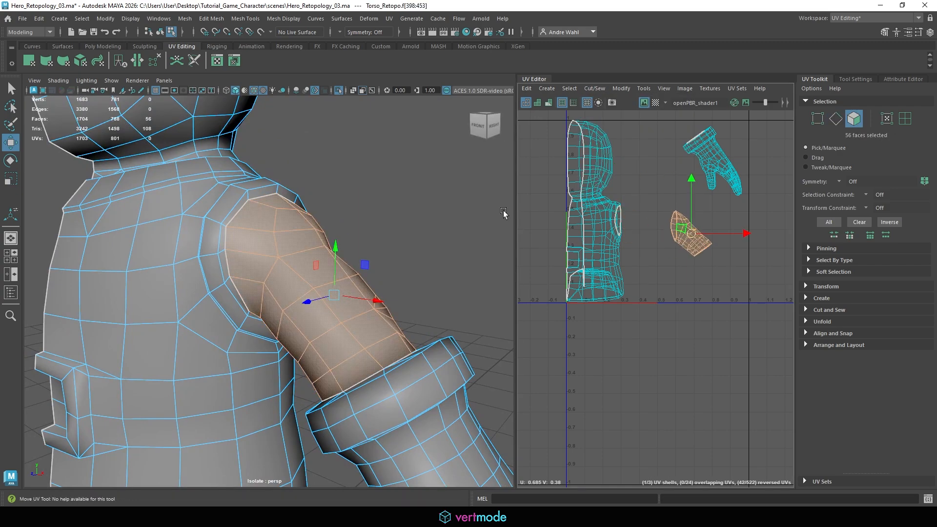
- Cut the UVs along the edge loop around the base of the neck, from front to back
{"action": "left_click_drag", "start_coordinate": [363, 181], "coordinate": [505, 230], "text": "alt"}
{"action": "right_click_drag", "start_coordinate": [258, 187], "coordinate": [258, 166]}
{"action": "left_click_drag", "start_coordinate": [258, 174], "coordinate": [348, 184], "text": "alt"}
{"action": "scroll", "coordinate": [321, 196], "scroll_direction": "up", "scroll_amount": 2}
{"action": "left_click", "coordinate": [292, 184]}
{"action": "left_click_drag", "start_coordinate": [424, 176], "coordinate": [309, 180], "text": "alt"}
{"action": "scroll", "coordinate": [305, 173], "scroll_direction": "up", "scroll_amount": 3}
{"action": "key", "text": "q"}
{"action": "left_click", "coordinate": [279, 177], "text": "shift"}
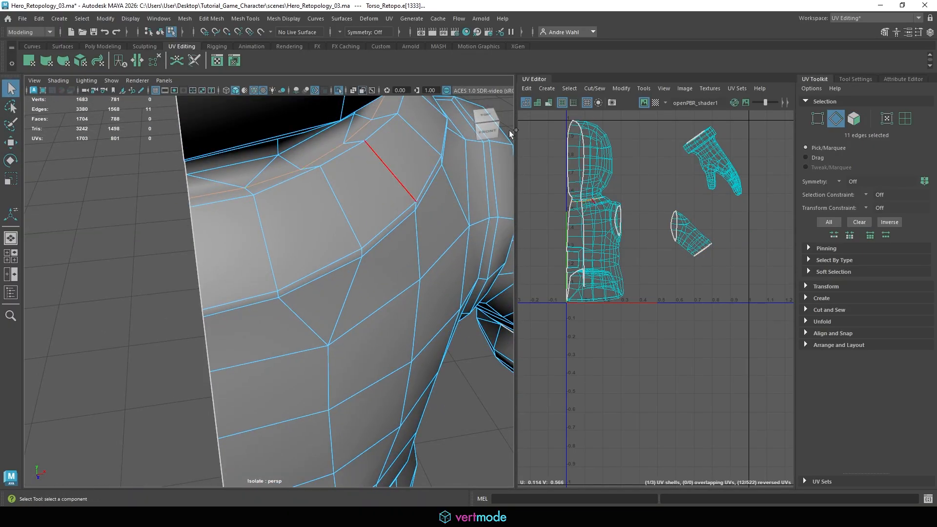
{"action": "left_click_drag", "start_coordinate": [401, 143], "coordinate": [341, 146], "text": "alt"}
{"action": "scroll", "coordinate": [338, 197], "scroll_direction": "down", "scroll_amount": 4}
{"action": "left_click_drag", "start_coordinate": [339, 197], "coordinate": [152, 186], "text": "alt"}
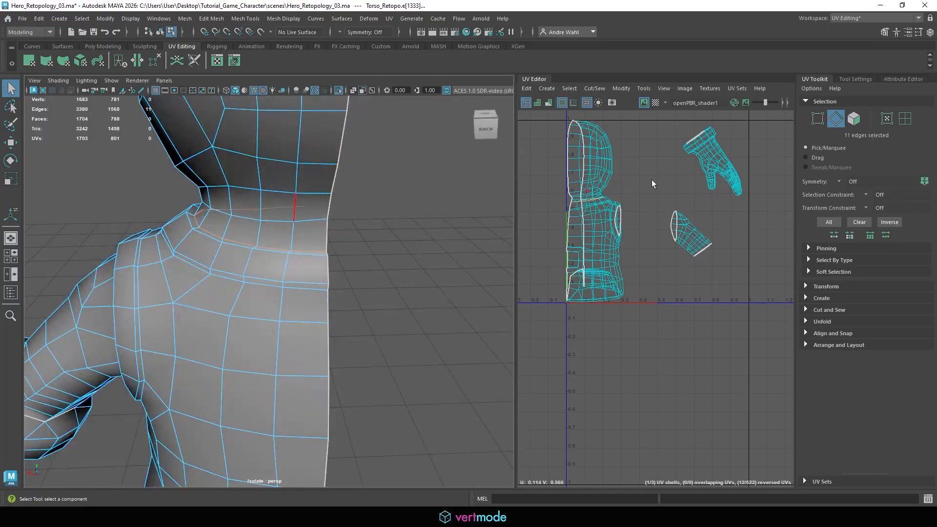
{"action": "left_click", "coordinate": [595, 91]}
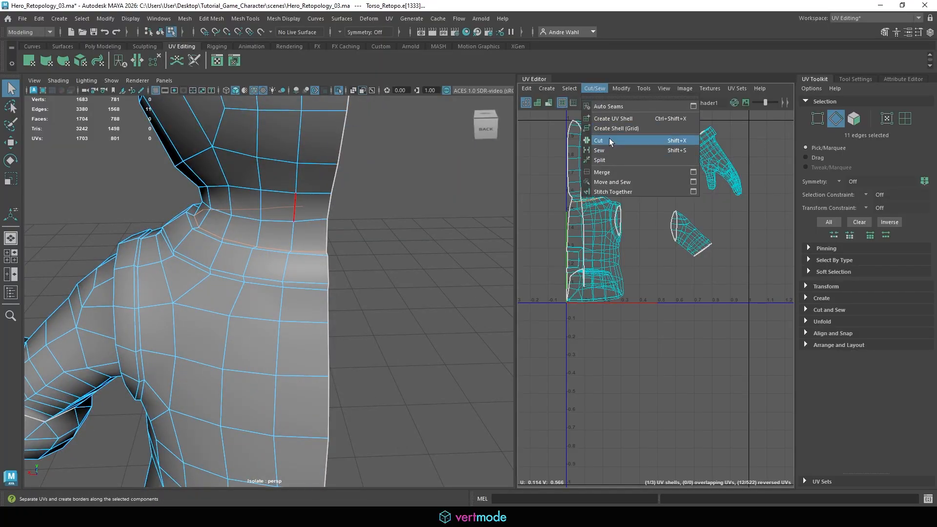
{"action": "left_click", "coordinate": [610, 141]}
- Move the head's UV shell up and away from the torso to about U 0.3, V 1.02
{"action": "right_click_drag", "start_coordinate": [585, 149], "coordinate": [586, 174]}
{"action": "double_click", "coordinate": [584, 151]}
{"action": "key", "text": "w"}
{"action": "left_click_drag", "start_coordinate": [589, 161], "coordinate": [620, 117]}
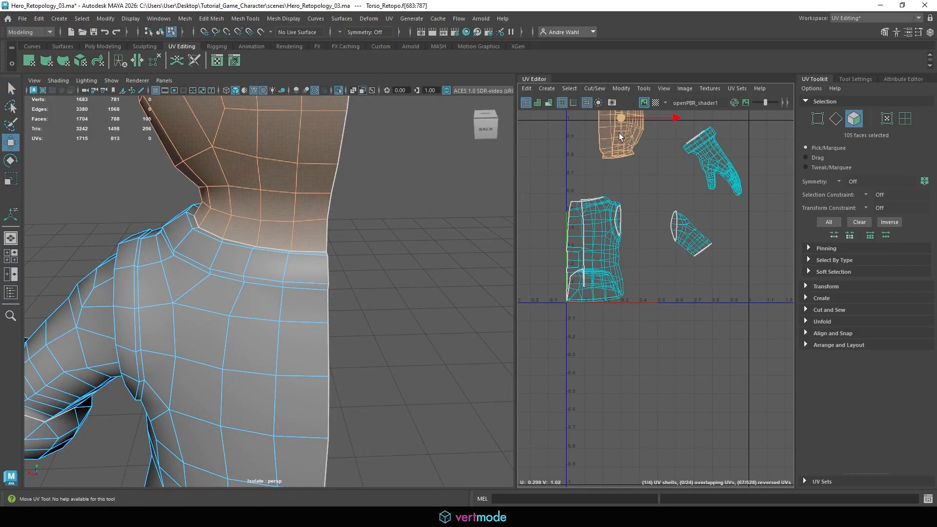
- Cut the torso UVs around the belt buckle's outline and along the belt's upper and lower edge loops
{"action": "double_click", "coordinate": [581, 258]}
{"action": "scroll", "coordinate": [281, 271], "scroll_direction": "down", "scroll_amount": 6}
{"action": "left_click_drag", "start_coordinate": [281, 272], "coordinate": [477, 241], "text": "alt"}
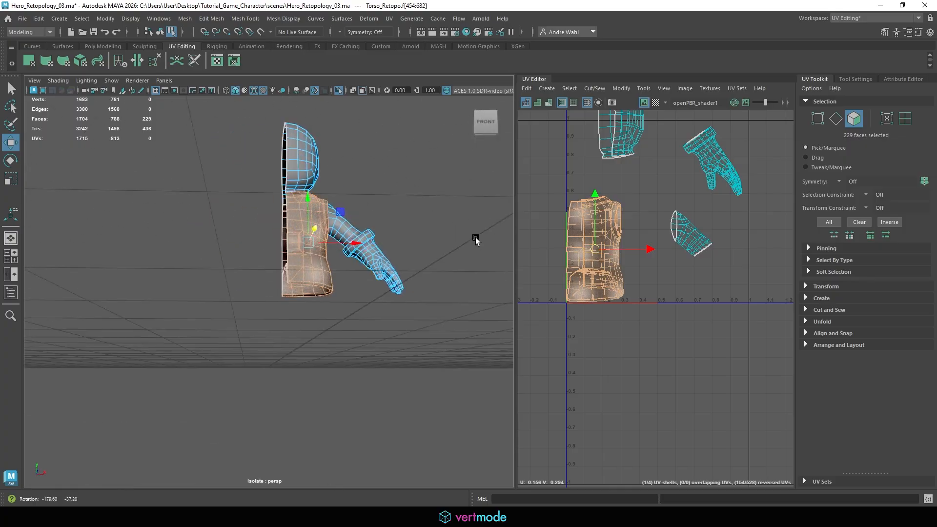
{"action": "middle_click_drag", "start_coordinate": [301, 244], "coordinate": [264, 274], "text": "alt"}
{"action": "right_click_drag", "start_coordinate": [264, 274], "coordinate": [311, 316], "text": "alt"}
{"action": "left_click_drag", "start_coordinate": [261, 264], "coordinate": [284, 259], "text": "alt"}
{"action": "scroll", "coordinate": [285, 259], "scroll_direction": "up", "scroll_amount": 8}
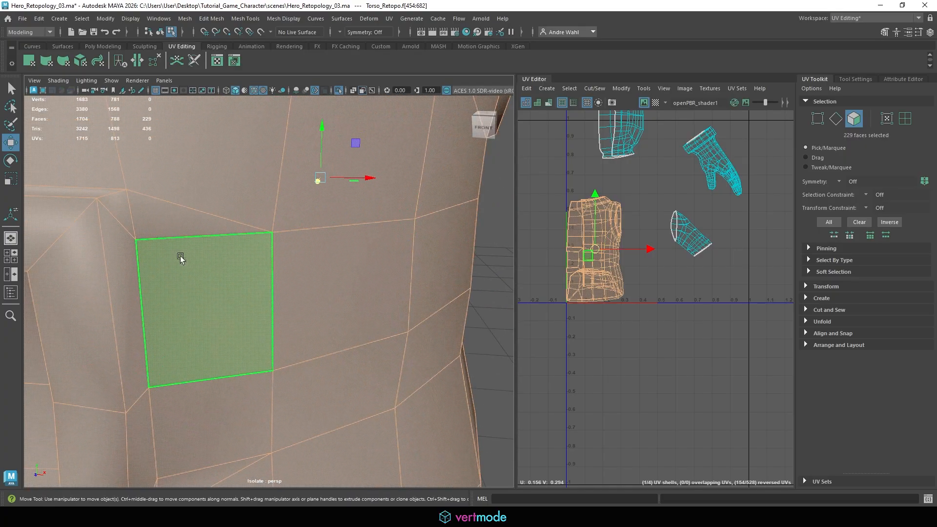
{"action": "right_click_drag", "start_coordinate": [181, 228], "coordinate": [173, 201]}
{"action": "scroll", "coordinate": [148, 218], "scroll_direction": "down", "scroll_amount": 3}
{"action": "left_click", "coordinate": [140, 225]}
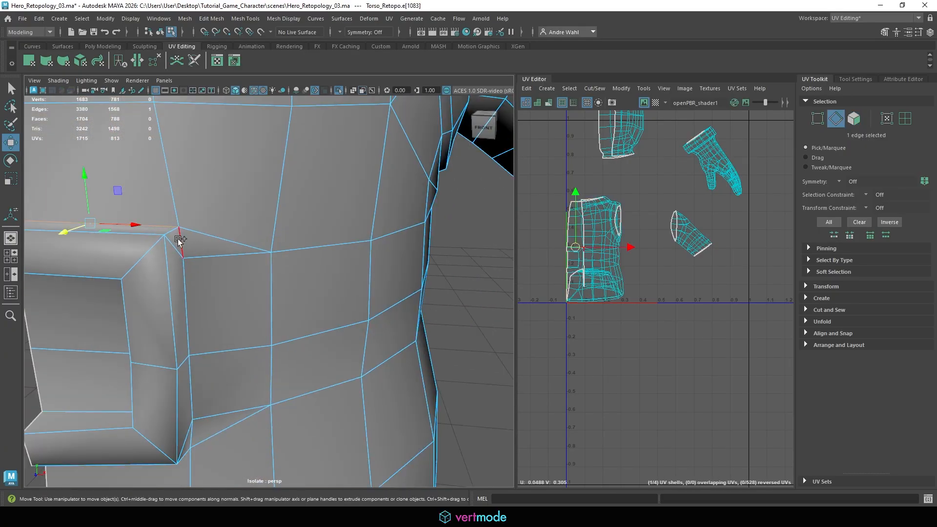
{"action": "left_click", "coordinate": [180, 240], "text": "shift"}
{"action": "left_click", "coordinate": [185, 298], "text": "shift"}
{"action": "middle_click_drag", "start_coordinate": [269, 402], "coordinate": [238, 257], "text": "alt"}
{"action": "left_click_drag", "start_coordinate": [238, 258], "coordinate": [215, 244], "text": "alt"}
{"action": "middle_click_drag", "start_coordinate": [215, 244], "coordinate": [275, 270], "text": "alt"}
{"action": "left_click", "coordinate": [228, 235], "text": "shift"}
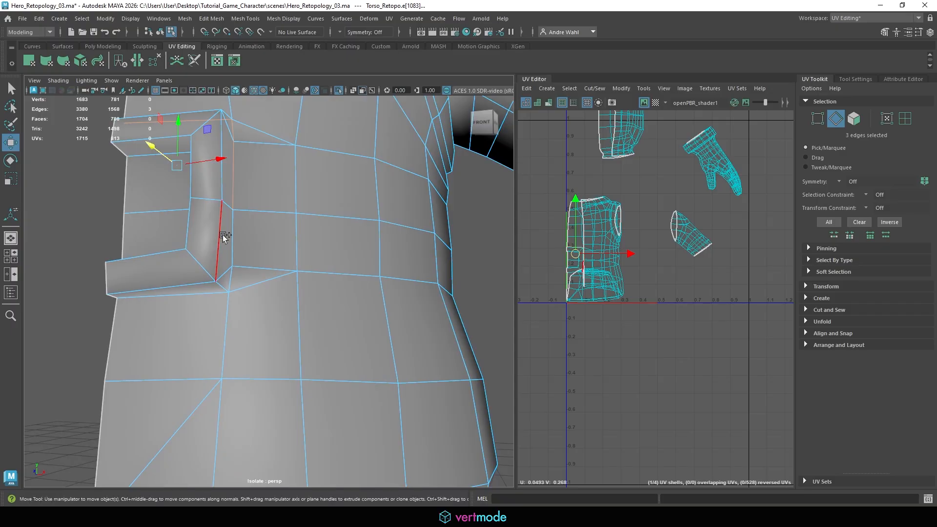
{"action": "left_click_drag", "start_coordinate": [259, 255], "coordinate": [240, 271], "text": "alt"}
{"action": "left_click", "coordinate": [216, 267], "text": "shift"}
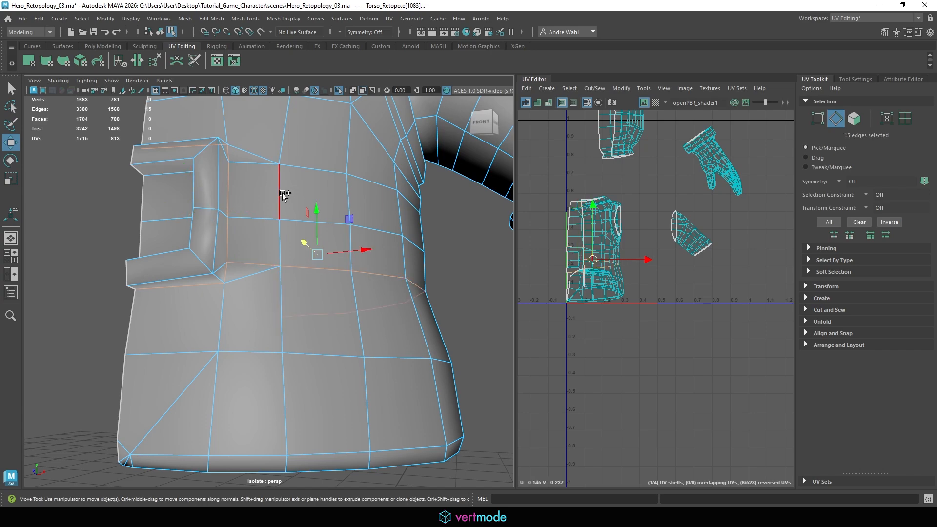
{"action": "double_click", "coordinate": [312, 168], "text": "shift"}
{"action": "left_click_drag", "start_coordinate": [312, 169], "coordinate": [175, 248], "text": "alt"}
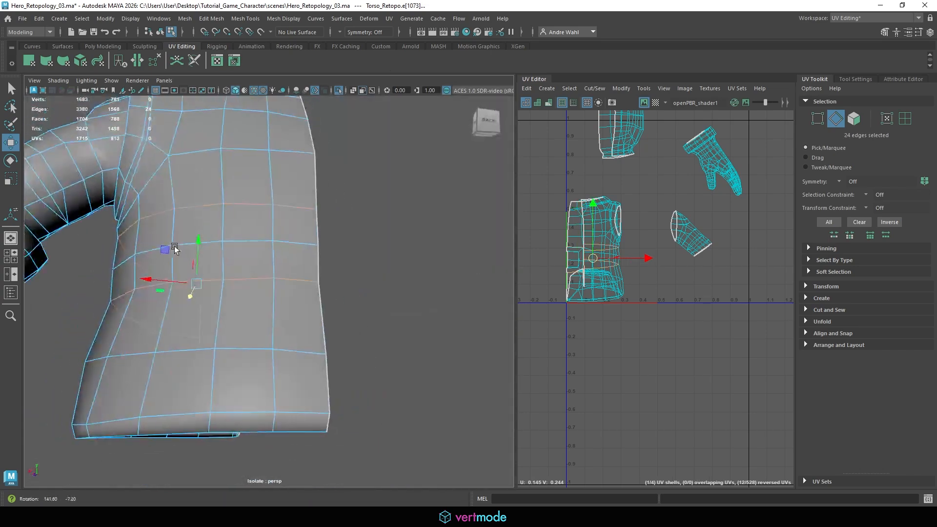
{"action": "left_click", "coordinate": [590, 88]}
{"action": "left_click", "coordinate": [616, 139]}
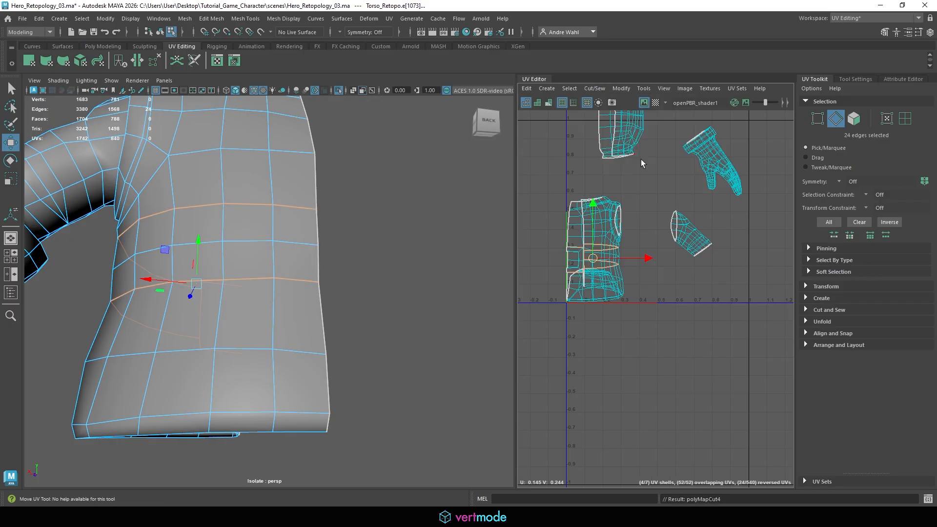
- Return the torso mesh to object selection and unfold its UVs with the Unfold3D method
{"action": "left_click_drag", "start_coordinate": [429, 293], "coordinate": [385, 301], "text": "alt"}
{"action": "middle_click_drag", "start_coordinate": [329, 127], "coordinate": [314, 167], "text": "alt"}
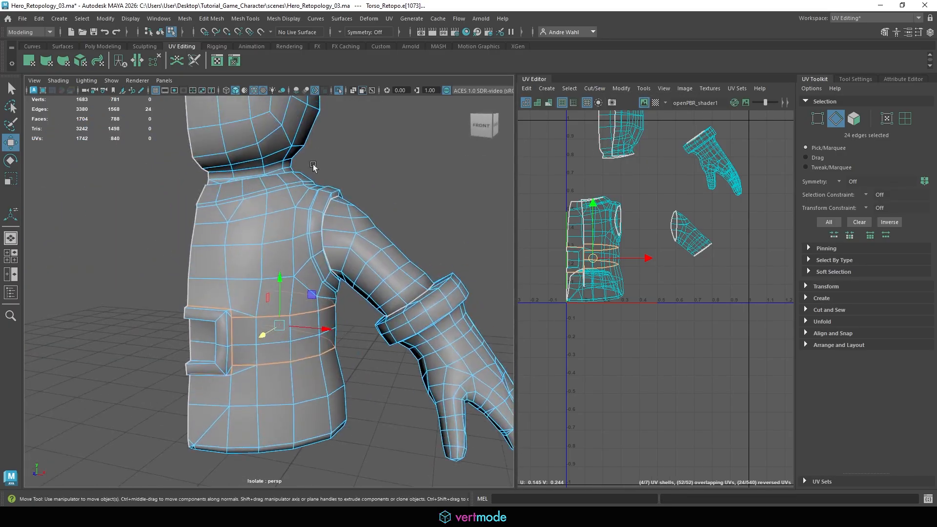
{"action": "middle_click_drag", "start_coordinate": [296, 247], "coordinate": [226, 207], "text": "alt"}
{"action": "right_click_drag", "start_coordinate": [587, 213], "coordinate": [507, 199], "text": "alt"}
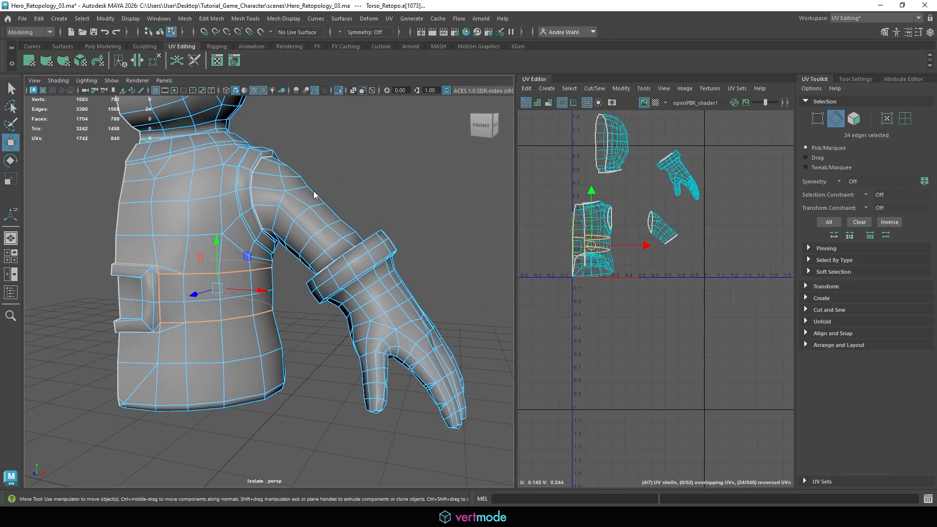
{"action": "right_click_drag", "start_coordinate": [313, 191], "coordinate": [161, 239]}
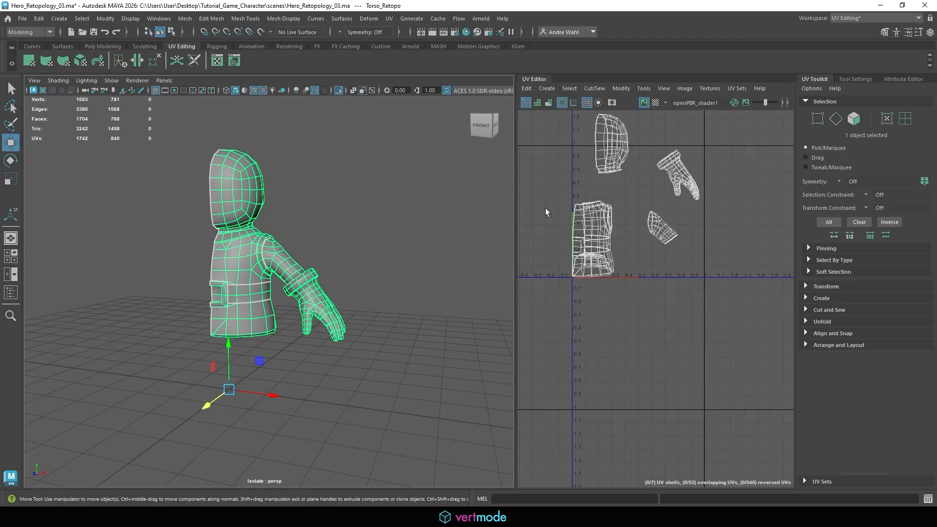
{"action": "left_click", "coordinate": [620, 89]}
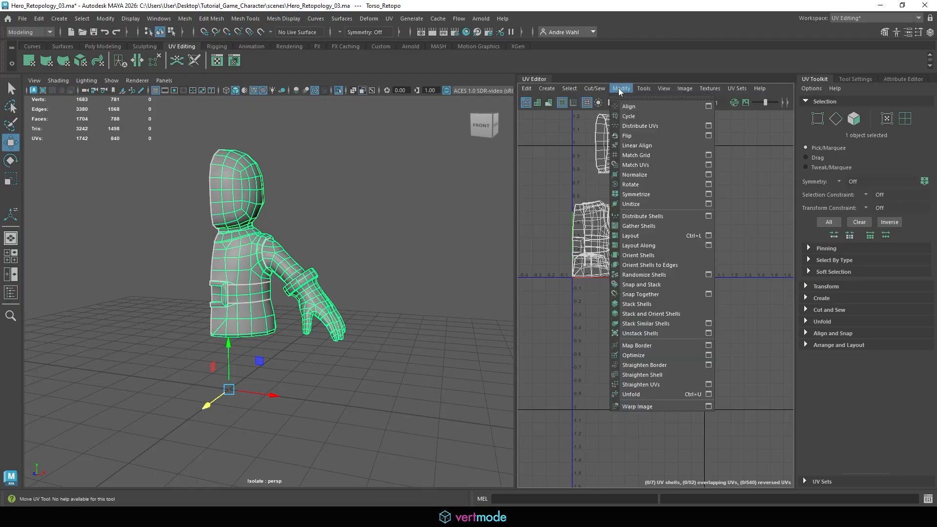
{"action": "left_click", "coordinate": [708, 394]}
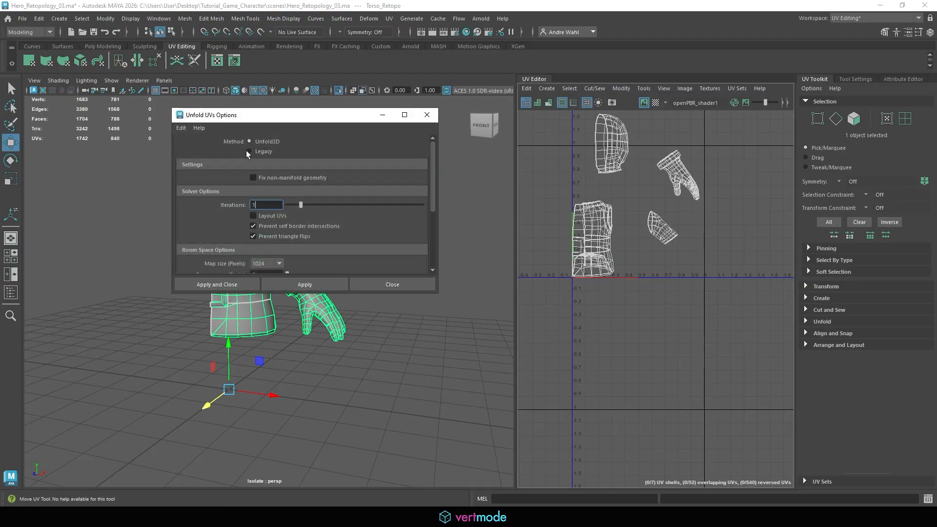
{"action": "left_click", "coordinate": [316, 282]}
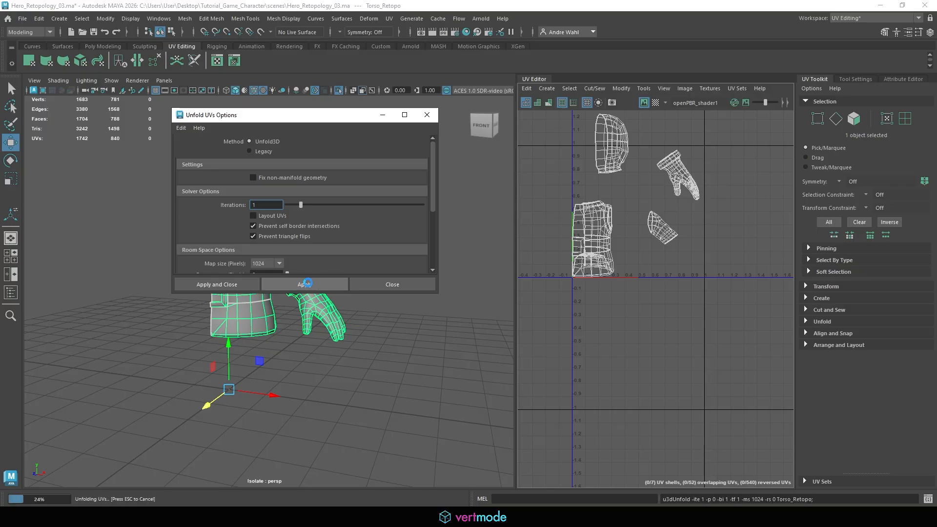
- Close the unfold options and move the head's UV shell further up, clear of the torso shells
{"action": "left_click", "coordinate": [395, 280]}
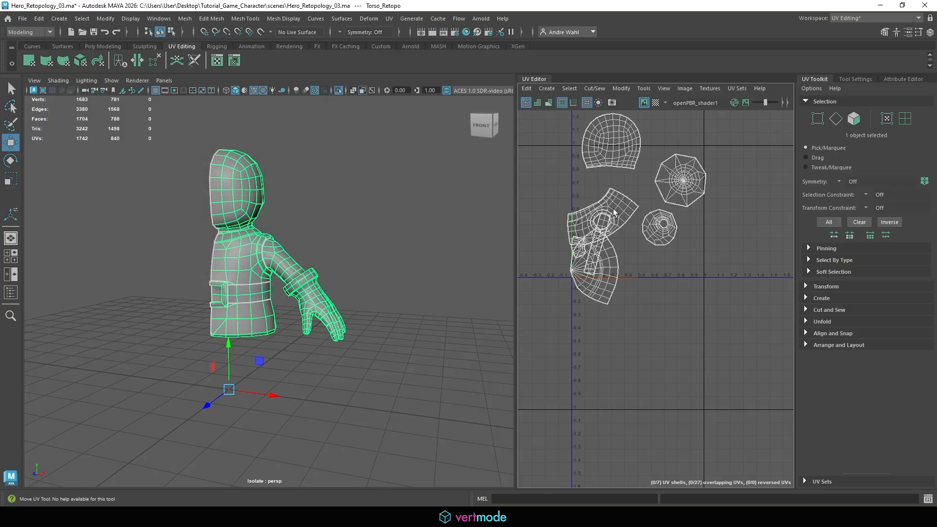
{"action": "middle_click_drag", "start_coordinate": [624, 217], "coordinate": [652, 274], "text": "alt"}
{"action": "right_click_drag", "start_coordinate": [653, 188], "coordinate": [653, 227]}
{"action": "double_click", "coordinate": [644, 196]}
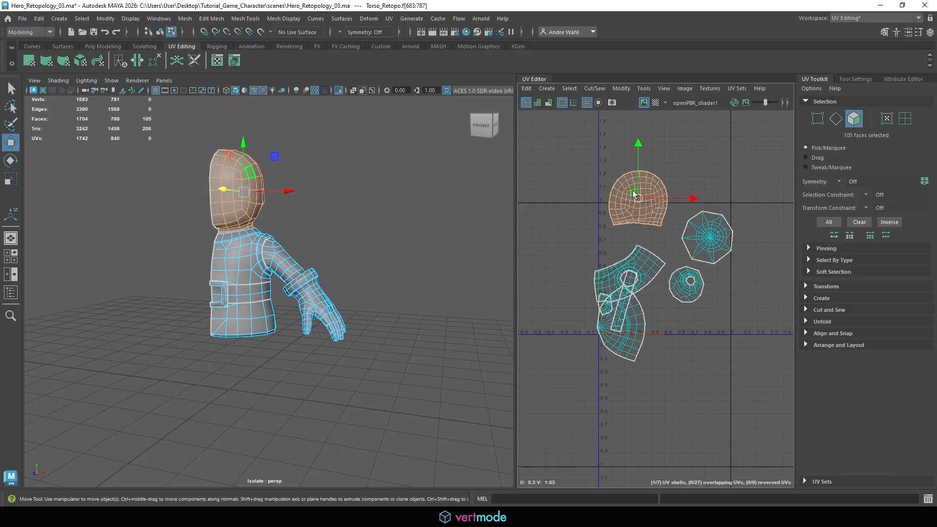
{"action": "scroll", "coordinate": [647, 196], "scroll_direction": "up", "scroll_amount": 2}
{"action": "left_click_drag", "start_coordinate": [639, 198], "coordinate": [647, 159]}
- Move the hand's UV shell to about U 0.72, V 0.74 and the sleeve's shell beneath it to about U 0.77, V 0.38
{"action": "middle_click_drag", "start_coordinate": [670, 203], "coordinate": [611, 194], "text": "alt"}
{"action": "double_click", "coordinate": [632, 242]}
{"action": "left_click_drag", "start_coordinate": [642, 241], "coordinate": [646, 299]}
{"action": "double_click", "coordinate": [632, 313]}
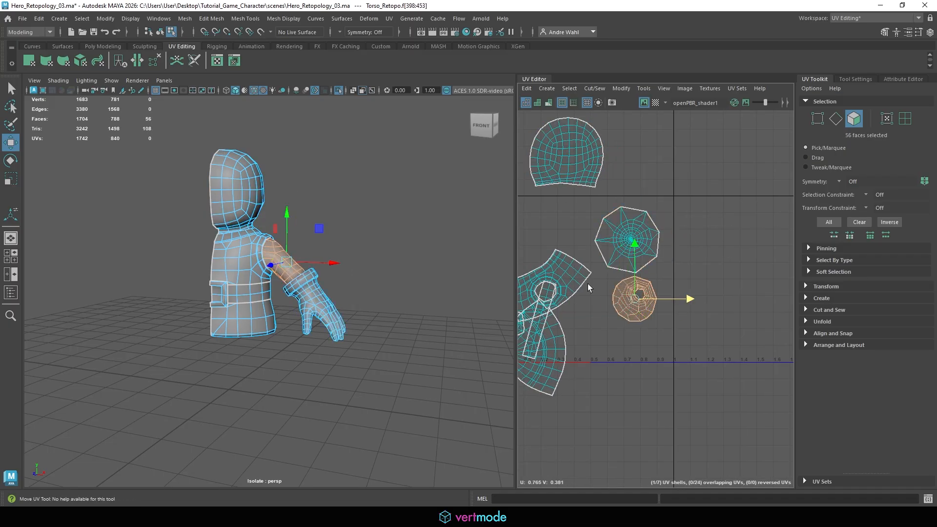
- Move the upper torso's UV shell up and away from the belt shells to about U 0.25, V 0.84
{"action": "double_click", "coordinate": [543, 275]}
{"action": "left_click_drag", "start_coordinate": [548, 286], "coordinate": [566, 228]}
{"action": "scroll", "coordinate": [634, 219], "scroll_direction": "up", "scroll_amount": 5}
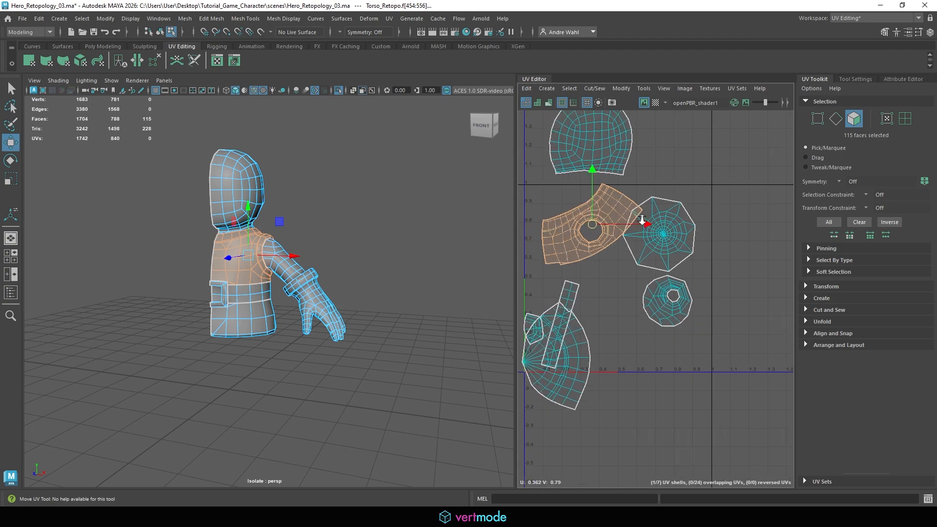
{"action": "left_click_drag", "start_coordinate": [639, 211], "coordinate": [604, 198]}
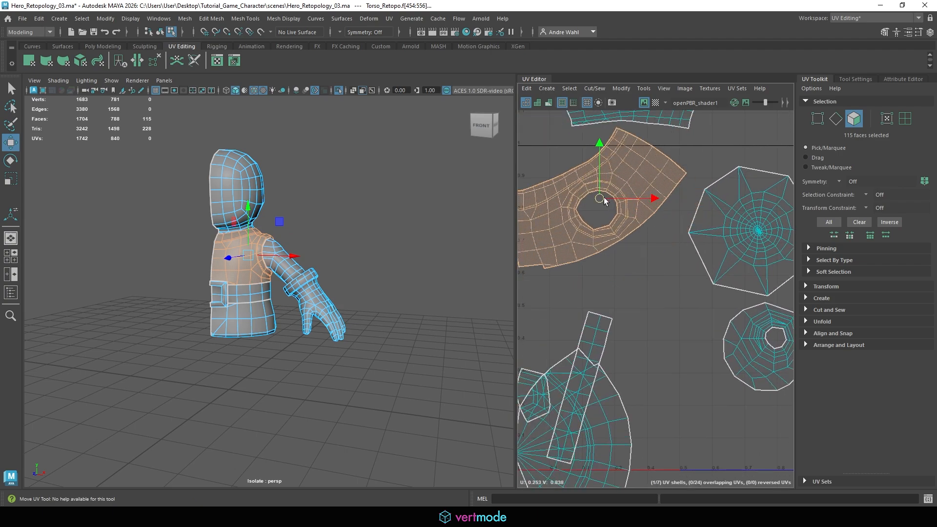
- Move the lower torso's UV shell sideways, clear of the belt and buckle shells, to about U 0.49, V 0.05
{"action": "middle_click_drag", "start_coordinate": [542, 298], "coordinate": [621, 226], "text": "alt"}
{"action": "scroll", "coordinate": [621, 226], "scroll_direction": "down", "scroll_amount": 4}
{"action": "middle_click_drag", "start_coordinate": [693, 317], "coordinate": [667, 259], "text": "alt"}
{"action": "left_click", "coordinate": [624, 270]}
{"action": "double_click", "coordinate": [625, 270]}
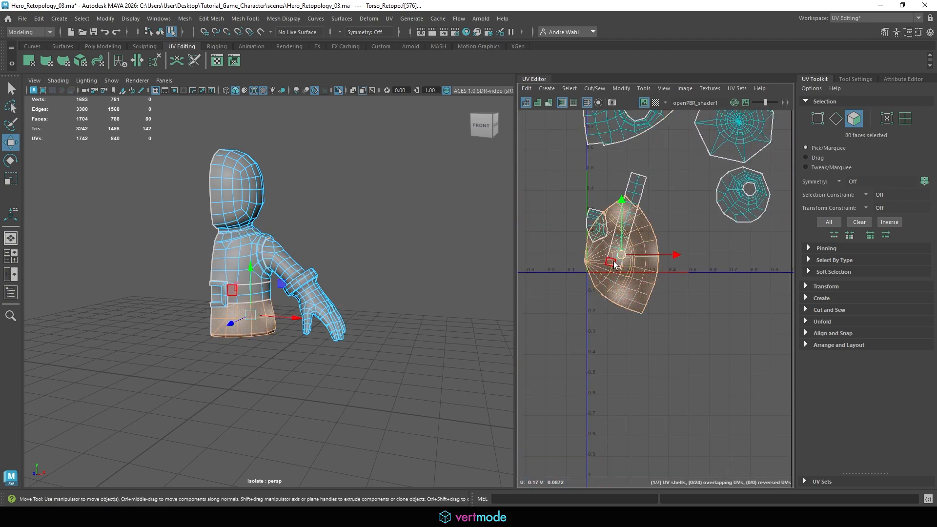
{"action": "left_click_drag", "start_coordinate": [627, 267], "coordinate": [701, 259]}
- Cut the UVs along the inner edge loop around the triangle fan on the torso's underside
{"action": "left_click_drag", "start_coordinate": [270, 306], "coordinate": [293, 195], "text": "alt"}
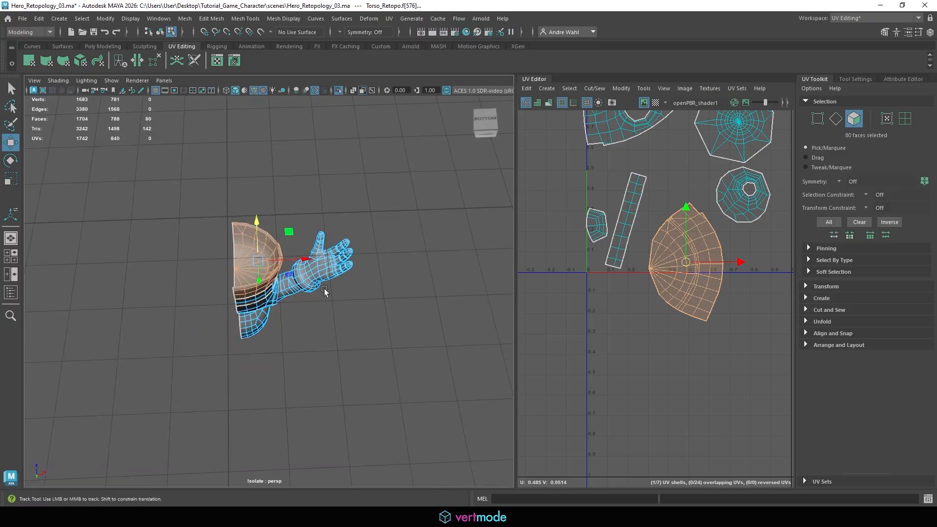
{"action": "middle_click_drag", "start_coordinate": [324, 293], "coordinate": [395, 342], "text": "alt"}
{"action": "right_click_drag", "start_coordinate": [395, 342], "coordinate": [433, 259], "text": "alt"}
{"action": "middle_click_drag", "start_coordinate": [433, 260], "coordinate": [349, 216], "text": "alt"}
{"action": "right_click_drag", "start_coordinate": [341, 229], "coordinate": [336, 202]}
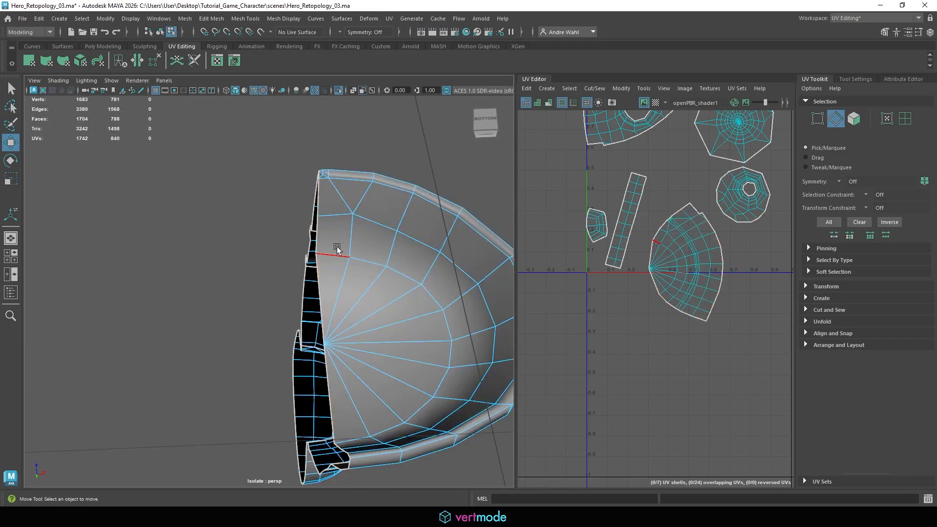
{"action": "double_click", "coordinate": [341, 252]}
{"action": "left_click_drag", "start_coordinate": [416, 318], "coordinate": [412, 342], "text": "alt"}
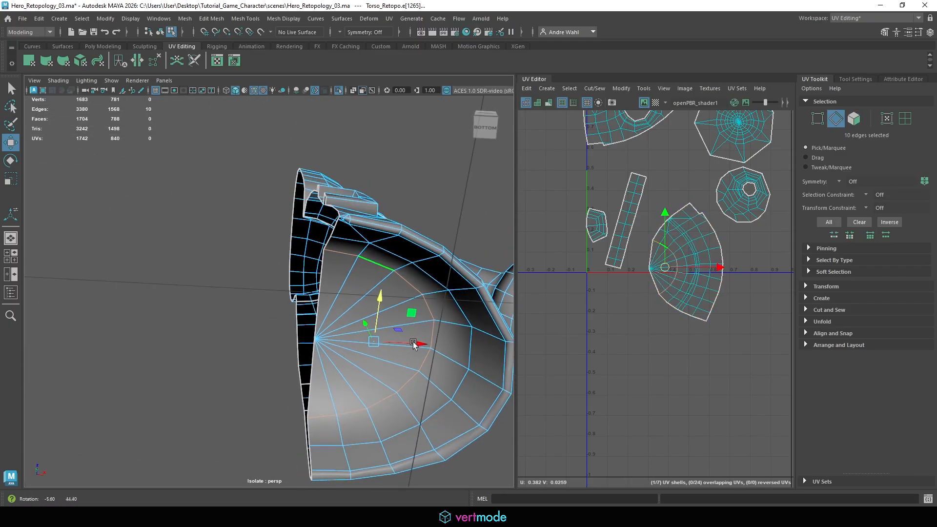
{"action": "left_click", "coordinate": [589, 90]}
{"action": "left_click", "coordinate": [604, 141]}
- Move the belt buckle's UV shell straight up to about U 0.05, V 0.46
{"action": "scroll", "coordinate": [624, 218], "scroll_direction": "down", "scroll_amount": 1}
{"action": "middle_click_drag", "start_coordinate": [654, 251], "coordinate": [631, 226], "text": "alt"}
{"action": "right_click_drag", "start_coordinate": [600, 182], "coordinate": [599, 208]}
{"action": "double_click", "coordinate": [591, 200]}
{"action": "left_click_drag", "start_coordinate": [385, 218], "coordinate": [361, 300], "text": "alt"}
{"action": "double_click", "coordinate": [570, 200]}
{"action": "middle_click_drag", "start_coordinate": [570, 200], "coordinate": [543, 253], "text": "alt"}
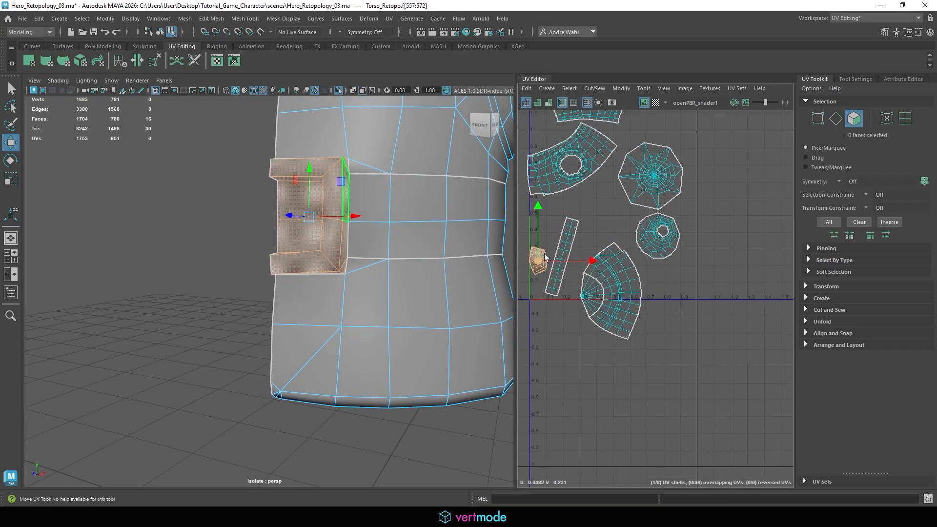
- Unfold the whole torso mesh's UVs again and move the lower torso's side shell to about U 1.12, V 0.39
{"action": "right_click_drag", "start_coordinate": [488, 295], "coordinate": [378, 144], "text": "alt"}
{"action": "left_click", "coordinate": [620, 89]}
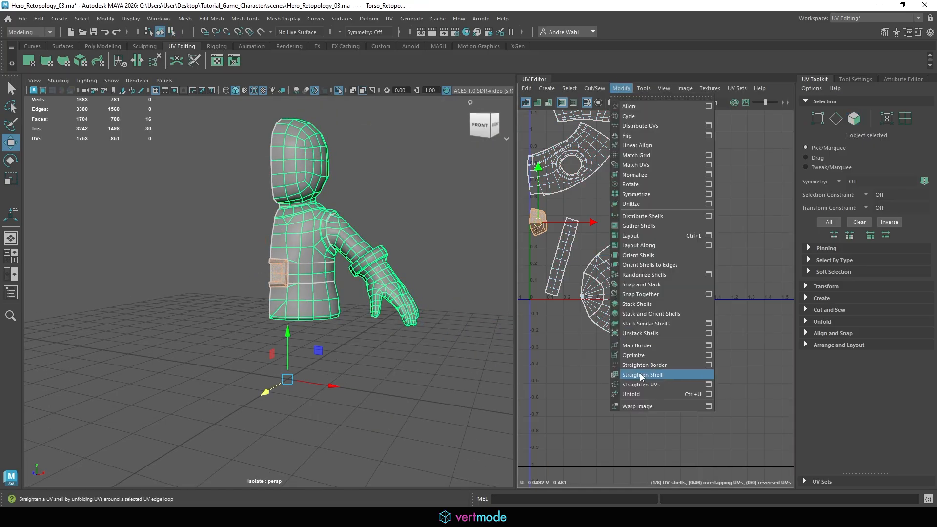
{"action": "left_click", "coordinate": [644, 395]}
{"action": "right_click_drag", "start_coordinate": [638, 260], "coordinate": [639, 288]}
{"action": "double_click", "coordinate": [610, 268]}
{"action": "left_click_drag", "start_coordinate": [612, 292], "coordinate": [717, 233]}
- Cut the UVs along the edge loop running around the bottom rim of the torso, from back to front
{"action": "left_click_drag", "start_coordinate": [435, 305], "coordinate": [351, 278], "text": "alt"}
{"action": "scroll", "coordinate": [275, 300], "scroll_direction": "up", "scroll_amount": 10}
{"action": "left_click_drag", "start_coordinate": [200, 324], "coordinate": [189, 292], "text": "alt"}
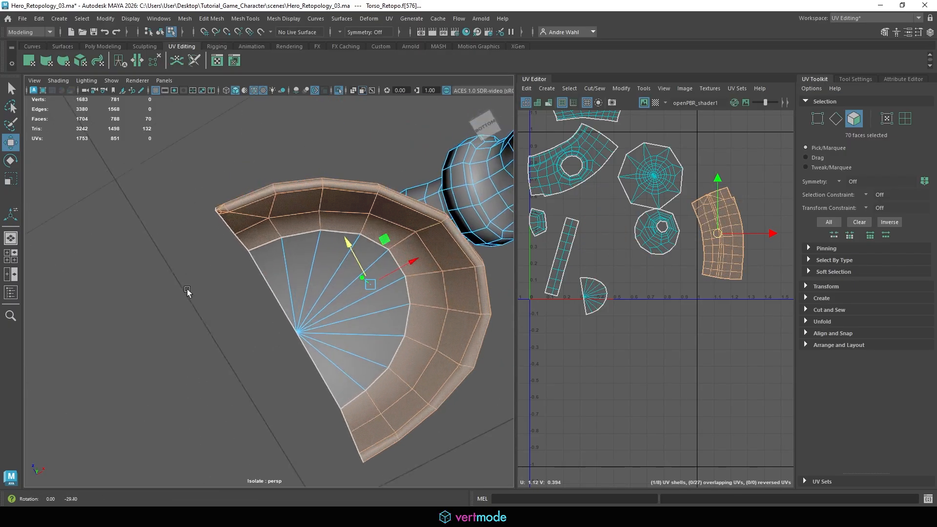
{"action": "middle_click_drag", "start_coordinate": [189, 293], "coordinate": [199, 332], "text": "alt"}
{"action": "right_click_drag", "start_coordinate": [199, 333], "coordinate": [324, 347], "text": "alt"}
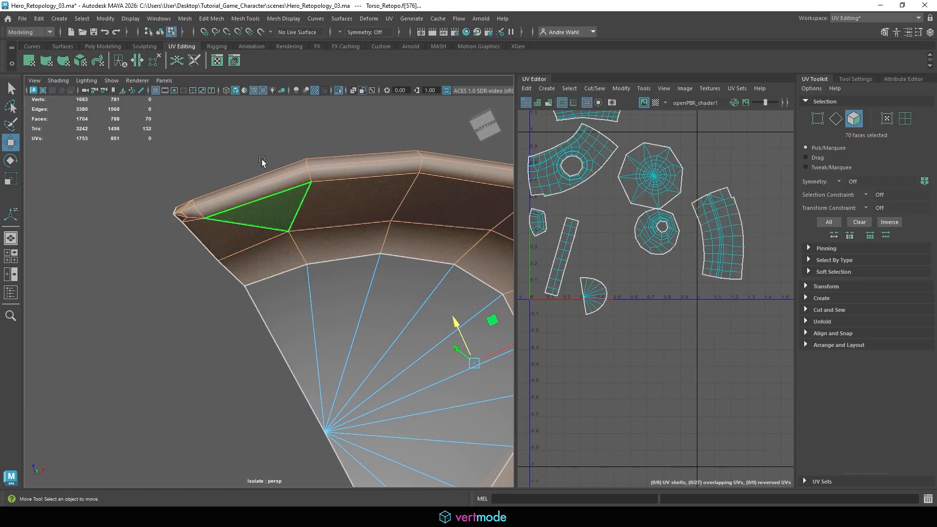
{"action": "key", "text": "F10"}
{"action": "left_click", "coordinate": [188, 208]}
{"action": "left_click_drag", "start_coordinate": [297, 213], "coordinate": [263, 253], "text": "alt"}
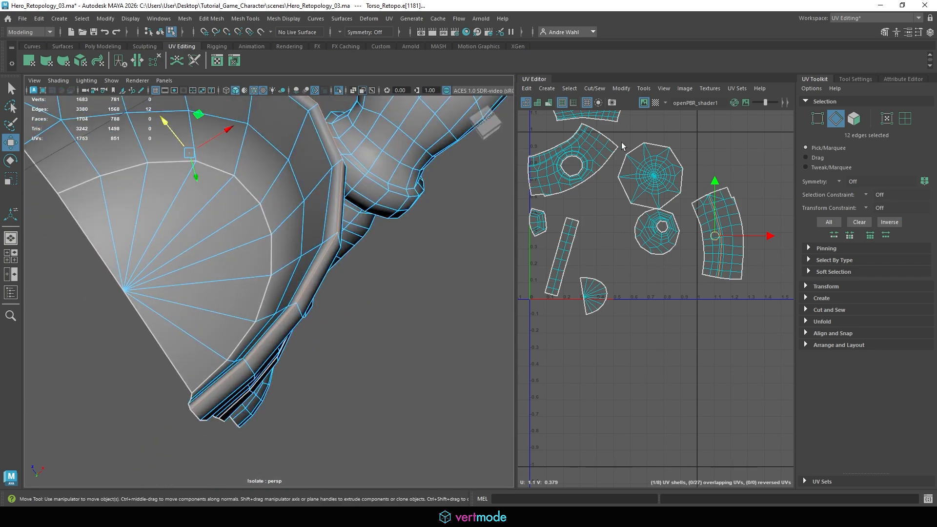
{"action": "left_click", "coordinate": [594, 88]}
{"action": "left_click", "coordinate": [595, 141]}
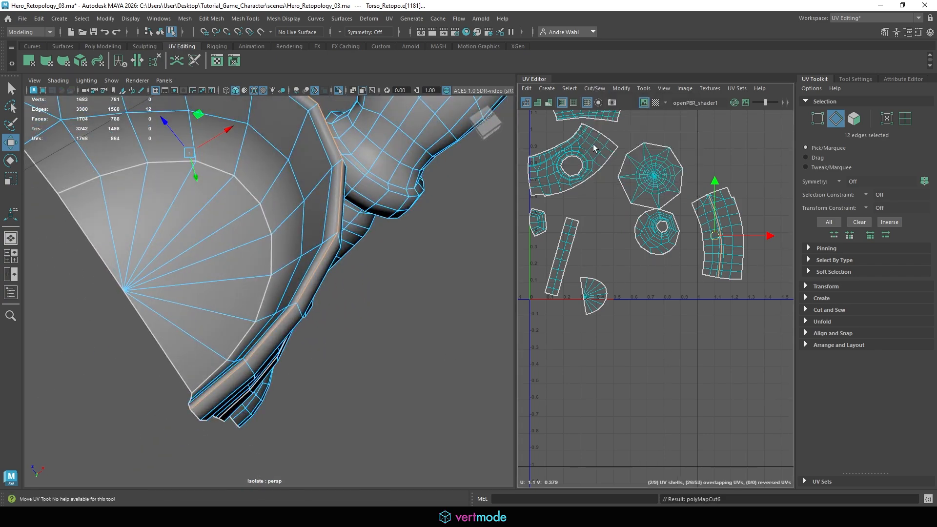
- Return the torso mesh to object selection and unfold its UVs with the new bottom-rim seam
{"action": "left_click_drag", "start_coordinate": [387, 258], "coordinate": [344, 237], "text": "alt"}
{"action": "key", "text": "F8"}
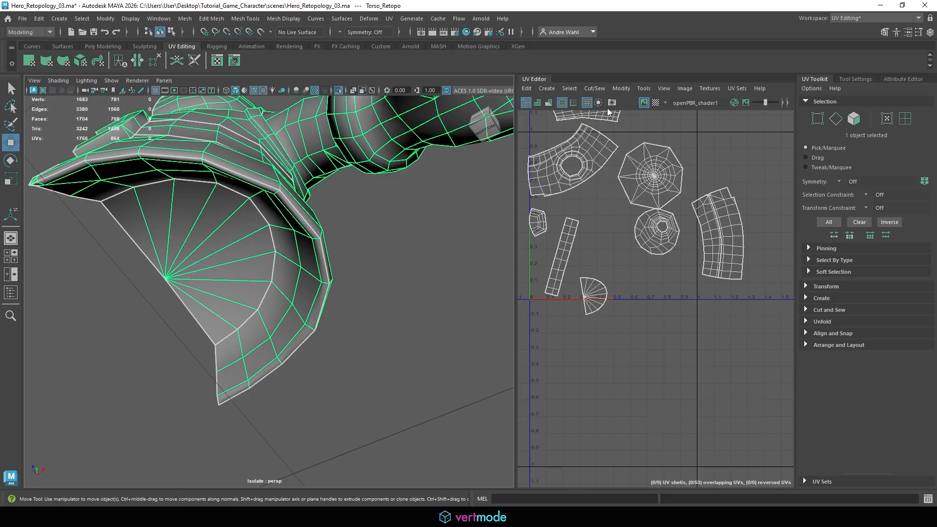
{"action": "left_click", "coordinate": [611, 89]}
{"action": "left_click", "coordinate": [649, 405]}
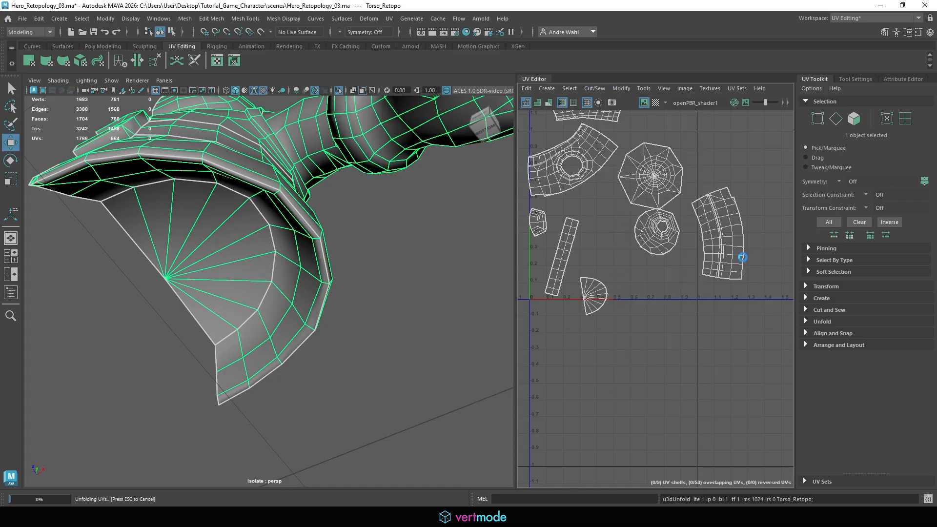
- Move the inner hem's UV shell up and right of the outer hem, and the sleeve's shell down to about U 0.77, V 0.33
{"action": "middle_click_drag", "start_coordinate": [600, 222], "coordinate": [599, 264], "text": "alt"}
{"action": "scroll", "coordinate": [676, 234], "scroll_direction": "up", "scroll_amount": 1}
{"action": "right_click_drag", "start_coordinate": [711, 215], "coordinate": [709, 246]}
{"action": "double_click", "coordinate": [701, 258]}
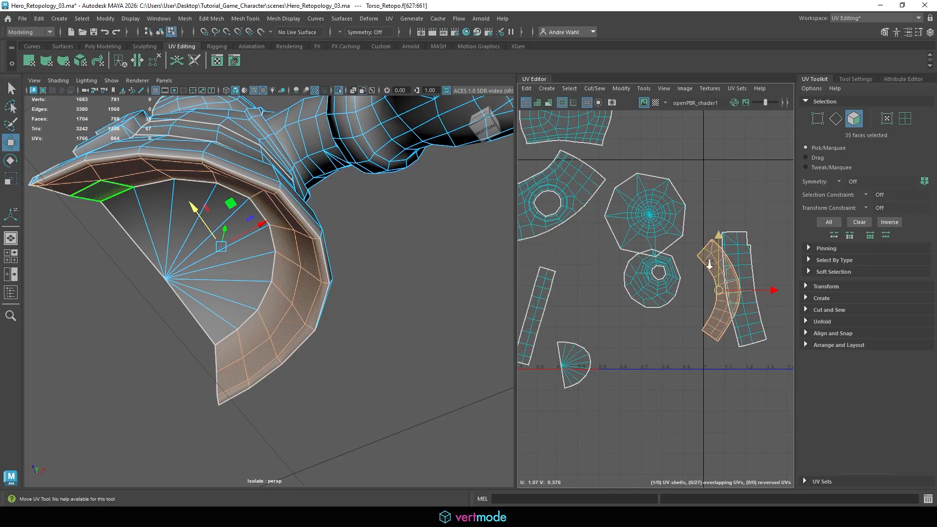
{"action": "scroll", "coordinate": [719, 268], "scroll_direction": "down", "scroll_amount": 1}
{"action": "left_click_drag", "start_coordinate": [719, 287], "coordinate": [777, 204]}
{"action": "double_click", "coordinate": [671, 260]}
{"action": "left_click_drag", "start_coordinate": [659, 276], "coordinate": [661, 296]}
- Cut the sleeve's UVs along the line of edges on the arm's underside, from the cuff to the armpit
{"action": "left_click_drag", "start_coordinate": [305, 142], "coordinate": [267, 258], "text": "alt"}
{"action": "scroll", "coordinate": [268, 249], "scroll_direction": "up", "scroll_amount": 3}
{"action": "left_click_drag", "start_coordinate": [263, 200], "coordinate": [290, 141], "text": "alt"}
{"action": "middle_click_drag", "start_coordinate": [290, 139], "coordinate": [257, 267], "text": "alt"}
{"action": "scroll", "coordinate": [257, 267], "scroll_direction": "down", "scroll_amount": 3}
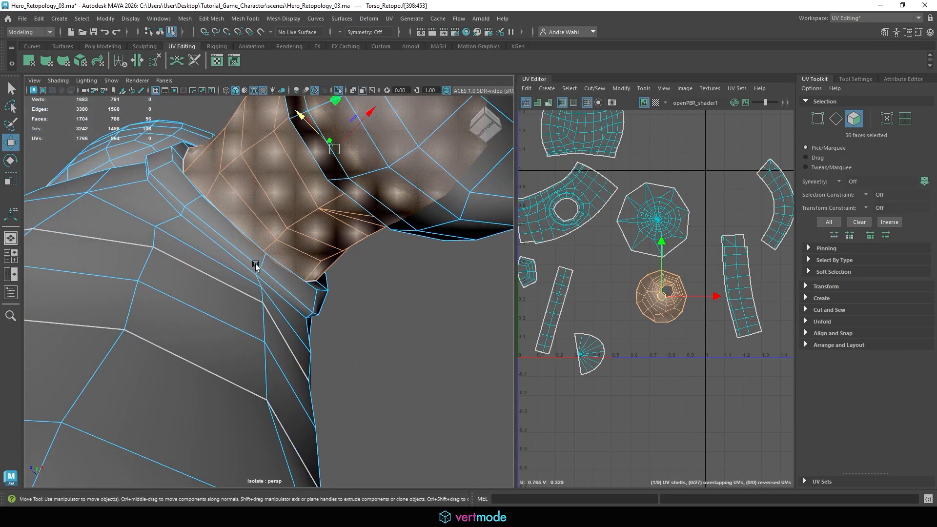
{"action": "scroll", "coordinate": [289, 258], "scroll_direction": "up", "scroll_amount": 3}
{"action": "left_click_drag", "start_coordinate": [288, 257], "coordinate": [230, 253], "text": "alt"}
{"action": "right_click_drag", "start_coordinate": [251, 225], "coordinate": [251, 199]}
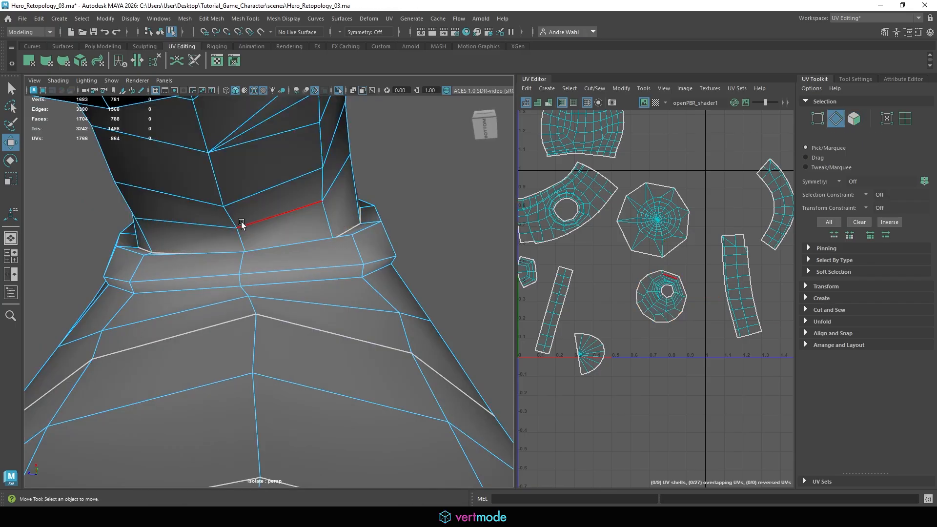
{"action": "left_click", "coordinate": [238, 240]}
{"action": "left_click_drag", "start_coordinate": [337, 218], "coordinate": [299, 197], "text": "alt"}
{"action": "middle_click_drag", "start_coordinate": [249, 246], "coordinate": [359, 244], "text": "alt"}
{"action": "left_click_drag", "start_coordinate": [293, 249], "coordinate": [290, 275], "text": "alt"}
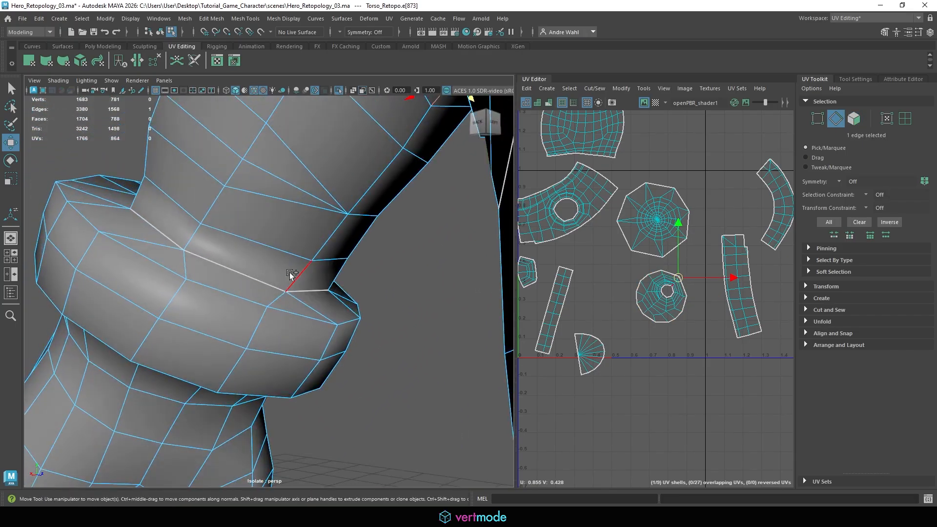
{"action": "left_click_drag", "start_coordinate": [384, 238], "coordinate": [276, 316], "text": "alt"}
{"action": "key", "text": "q"}
{"action": "double_click", "coordinate": [346, 261]}
{"action": "left_click", "coordinate": [335, 263]}
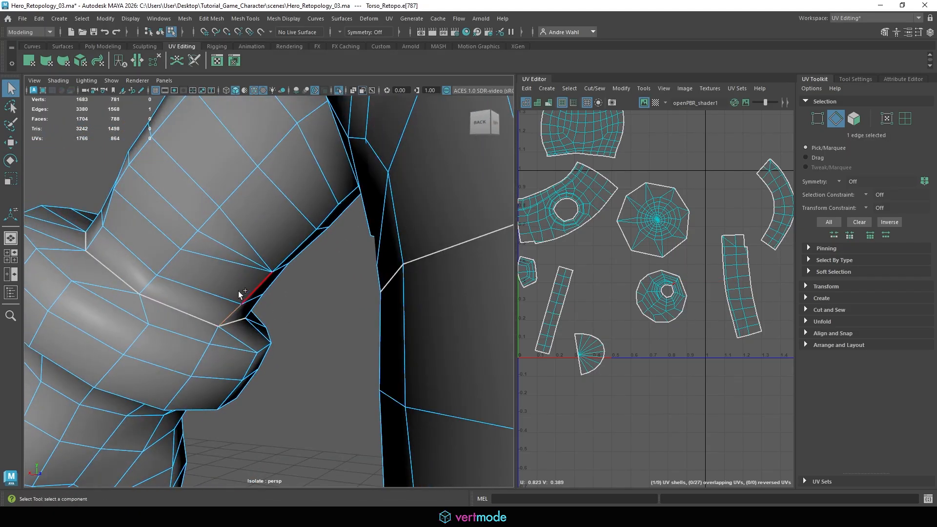
{"action": "left_click_drag", "start_coordinate": [319, 273], "coordinate": [301, 216], "text": "alt"}
{"action": "left_click", "coordinate": [335, 176], "text": "shift"}
{"action": "left_click_drag", "start_coordinate": [335, 176], "coordinate": [457, 305], "text": "alt"}
{"action": "left_click", "coordinate": [371, 201], "text": "shift"}
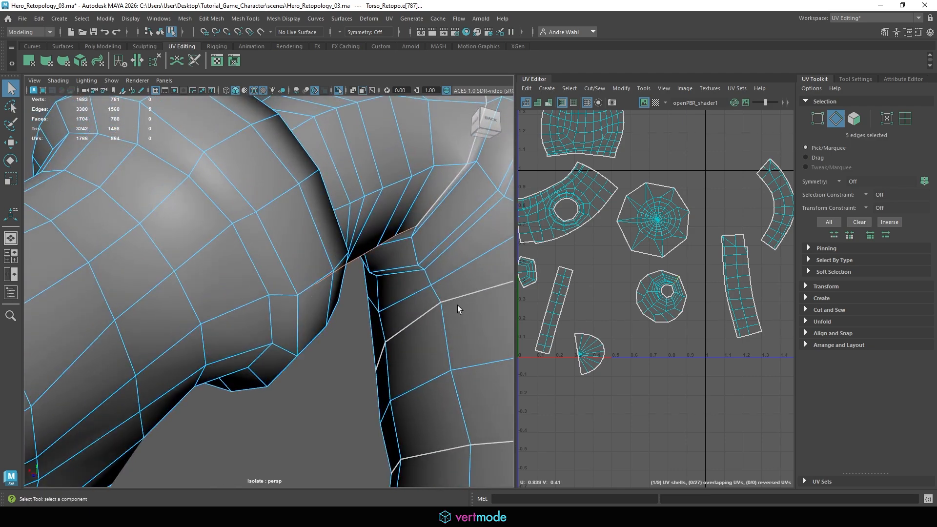
{"action": "left_click", "coordinate": [592, 88]}
{"action": "left_click", "coordinate": [606, 138]}
- Unfold only the sleeve's UV shell and move it down onto the horizontal axis, away from the hand's shell
{"action": "middle_click_drag", "start_coordinate": [675, 288], "coordinate": [643, 199], "text": "alt"}
{"action": "right_click_drag", "start_coordinate": [643, 199], "coordinate": [644, 226]}
{"action": "double_click", "coordinate": [628, 218]}
{"action": "left_click", "coordinate": [624, 87]}
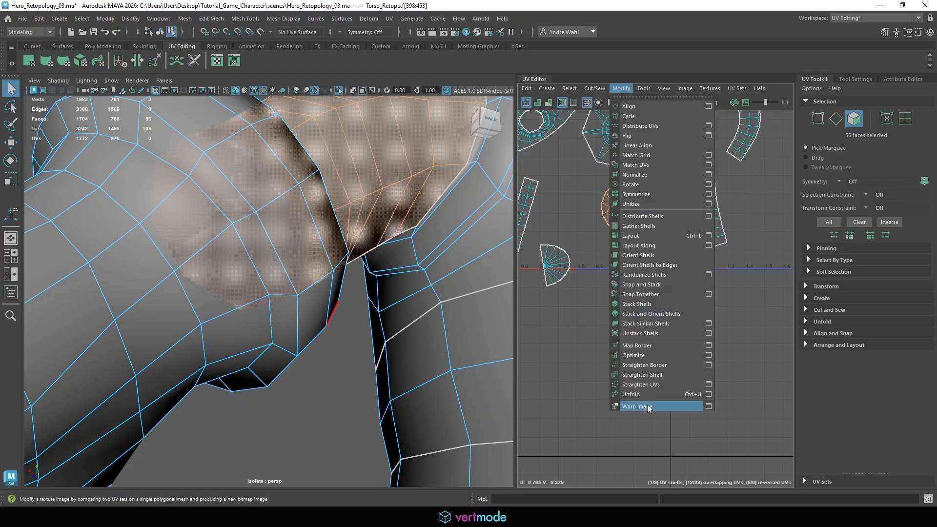
{"action": "left_click", "coordinate": [639, 390]}
{"action": "left_click", "coordinate": [672, 243]}
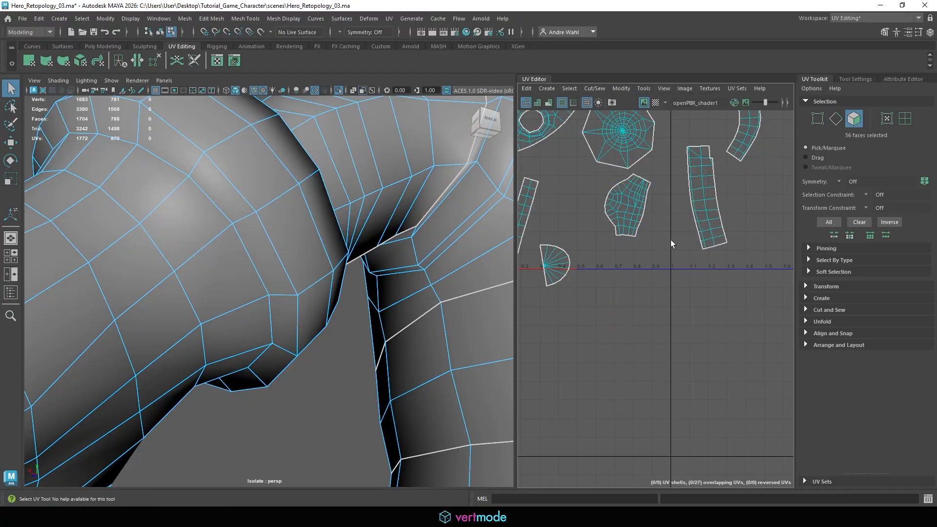
{"action": "double_click", "coordinate": [630, 214]}
{"action": "left_click_drag", "start_coordinate": [628, 205], "coordinate": [641, 267]}
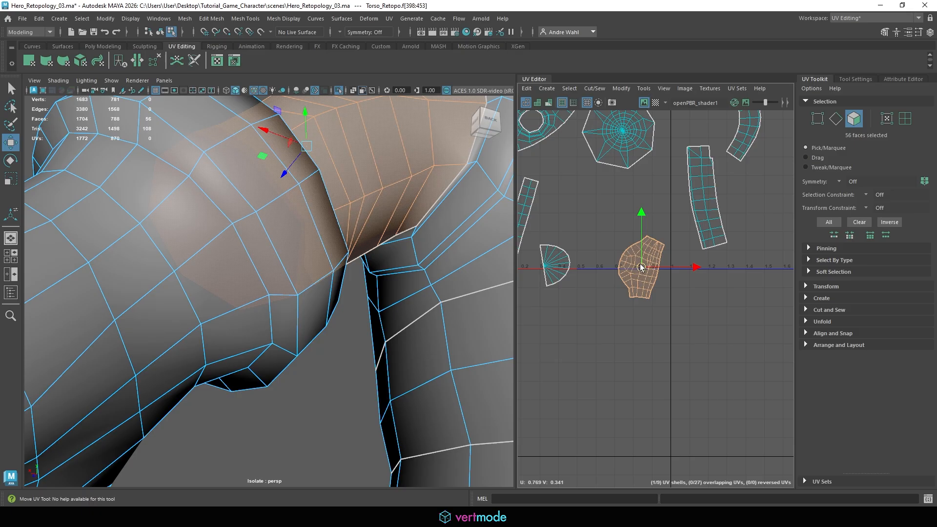
{"action": "left_click", "coordinate": [666, 342]}
- Cut the hand's UV shell along the edge loop around the wrist where the glove meets the cuff
{"action": "right_click_drag", "start_coordinate": [665, 270], "coordinate": [588, 251], "text": "alt"}
{"action": "double_click", "coordinate": [639, 186]}
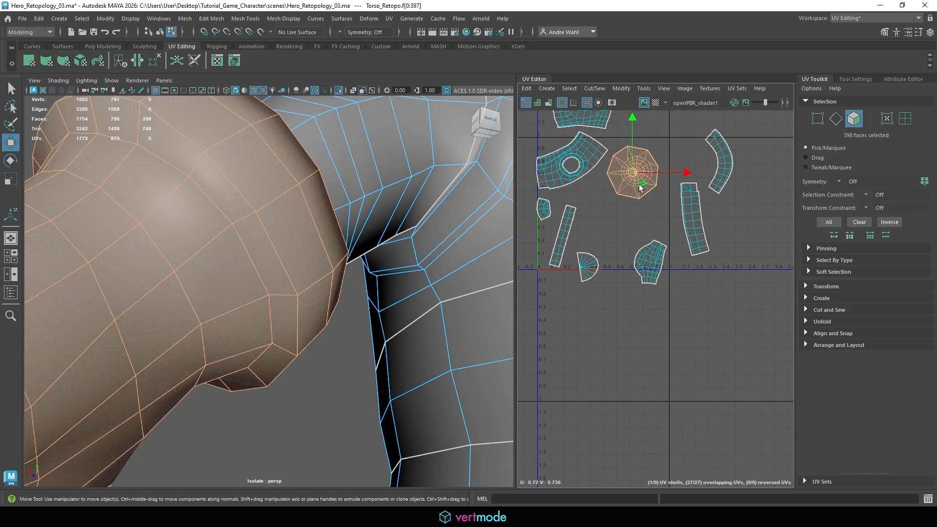
{"action": "right_click_drag", "start_coordinate": [351, 264], "coordinate": [257, 290], "text": "alt"}
{"action": "left_click_drag", "start_coordinate": [257, 291], "coordinate": [340, 221], "text": "alt"}
{"action": "right_click_drag", "start_coordinate": [324, 184], "coordinate": [304, 156]}
{"action": "left_click_drag", "start_coordinate": [304, 156], "coordinate": [391, 158], "text": "alt"}
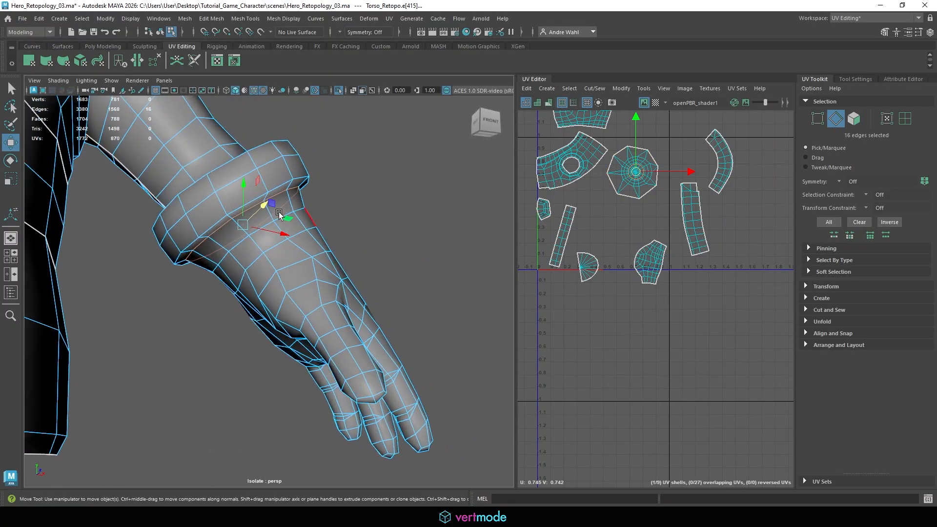
{"action": "left_click_drag", "start_coordinate": [279, 214], "coordinate": [357, 199], "text": "alt"}
{"action": "left_click", "coordinate": [593, 90]}
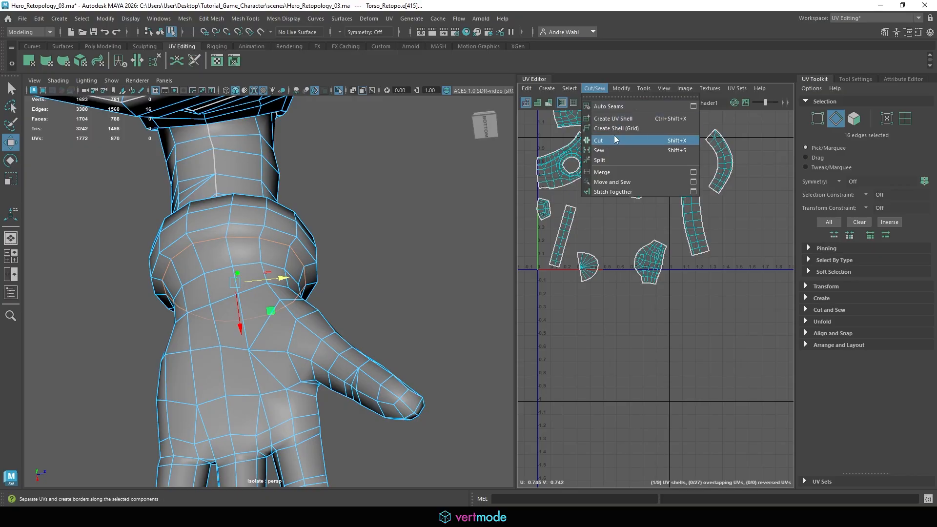
{"action": "left_click", "coordinate": [614, 136]}
{"action": "scroll", "coordinate": [352, 265], "scroll_direction": "up", "scroll_amount": 3}
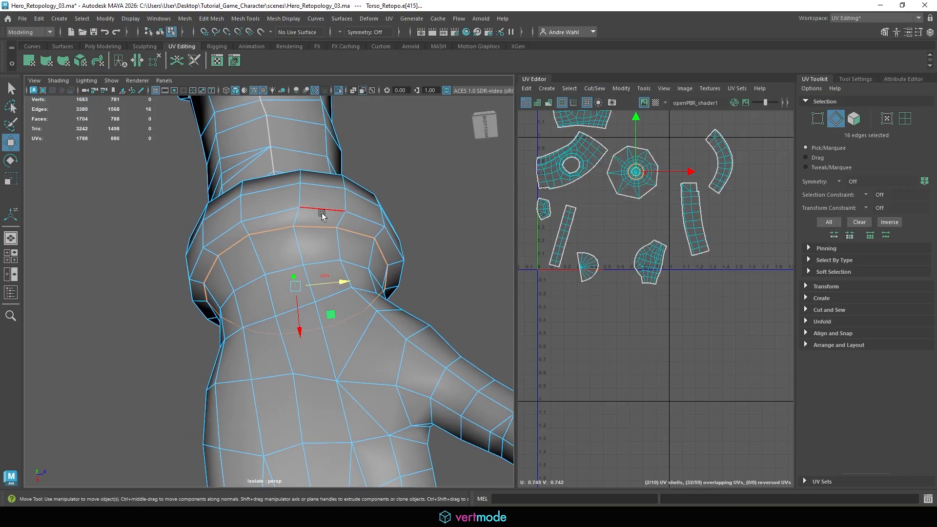
{"action": "left_click_drag", "start_coordinate": [359, 216], "coordinate": [264, 182], "text": "alt"}
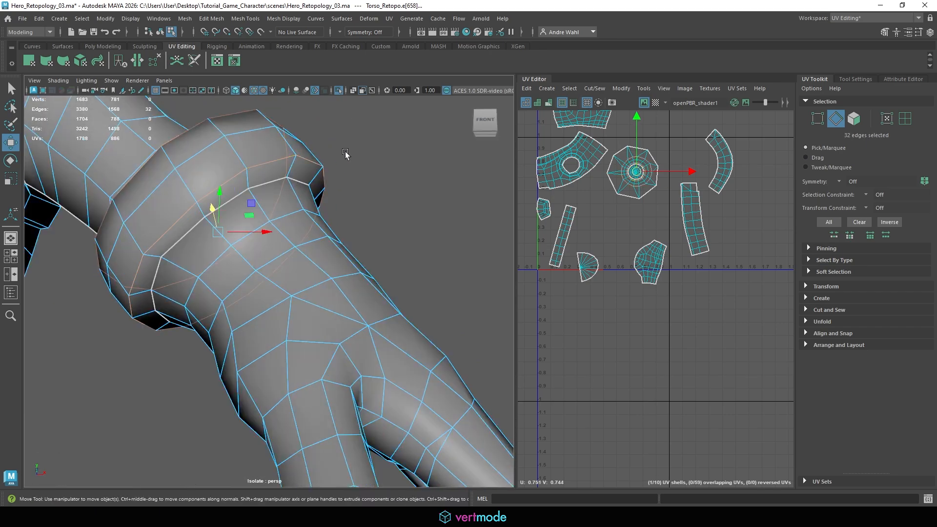
{"action": "left_click_drag", "start_coordinate": [346, 154], "coordinate": [412, 185], "text": "alt"}
{"action": "left_click", "coordinate": [412, 186]}
{"action": "right_click_drag", "start_coordinate": [411, 186], "coordinate": [379, 205], "text": "alt"}
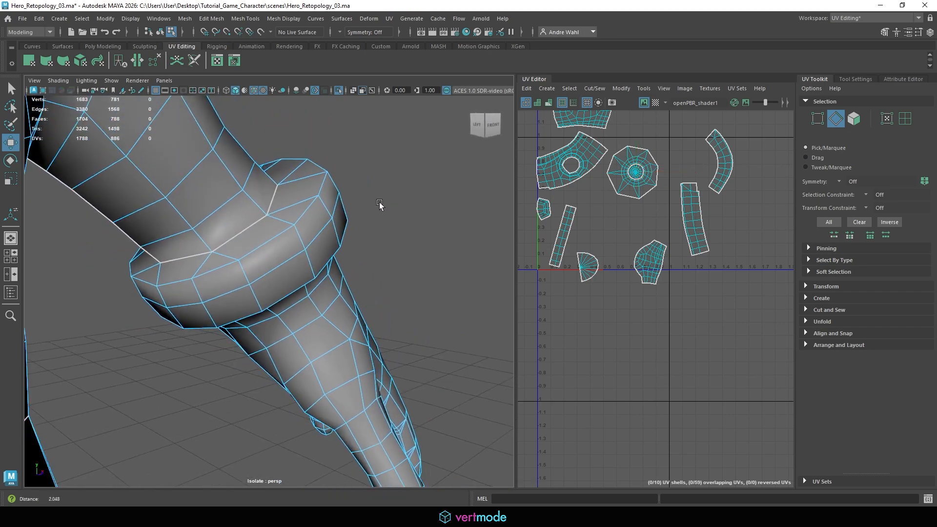
- Cut the cuff's UVs along the short line of edges crossing its width, in line with the sleeve's underside seam
{"action": "left_click_drag", "start_coordinate": [379, 205], "coordinate": [355, 296], "text": "alt"}
{"action": "left_click", "coordinate": [295, 214]}
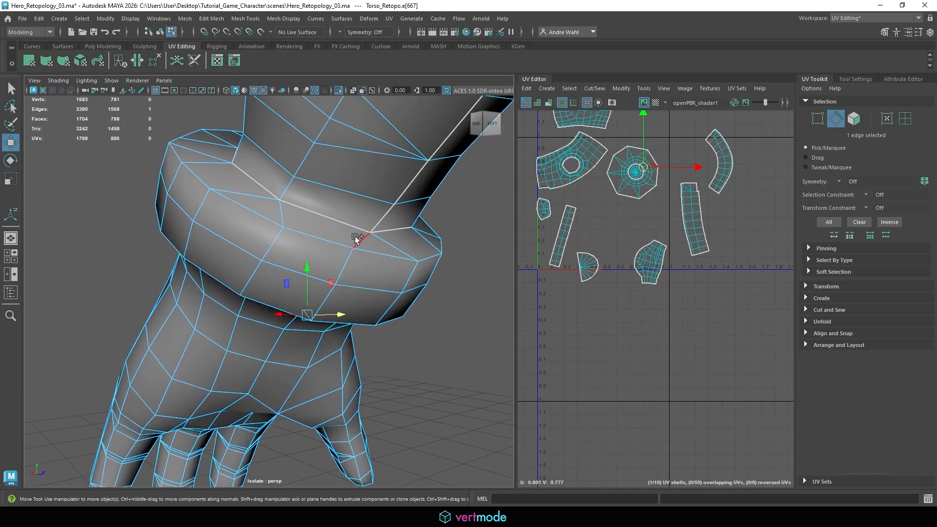
{"action": "double_click", "coordinate": [357, 239], "text": "shift"}
{"action": "left_click_drag", "start_coordinate": [357, 240], "coordinate": [269, 218], "text": "alt"}
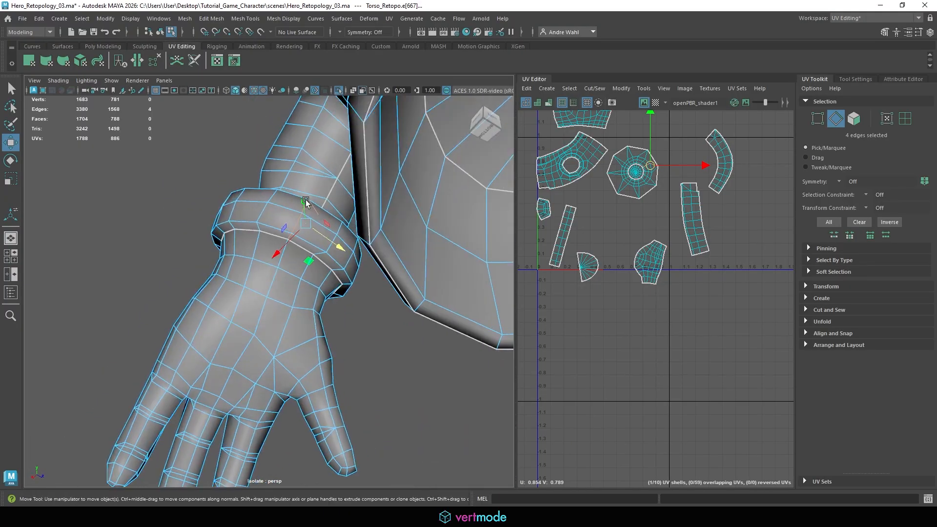
{"action": "left_click", "coordinate": [605, 88]}
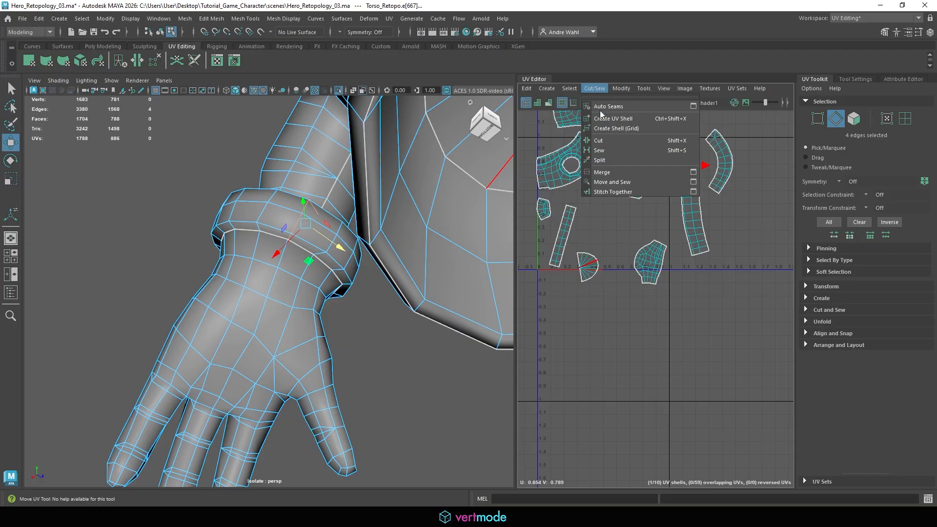
{"action": "left_click", "coordinate": [608, 139]}
- Unfold the cuff's UV shell and move it below the sleeve's shell, under the horizontal axis
{"action": "scroll", "coordinate": [670, 127], "scroll_direction": "up", "scroll_amount": 3}
{"action": "right_click_drag", "start_coordinate": [670, 182], "coordinate": [672, 210]}
{"action": "double_click", "coordinate": [614, 171]}
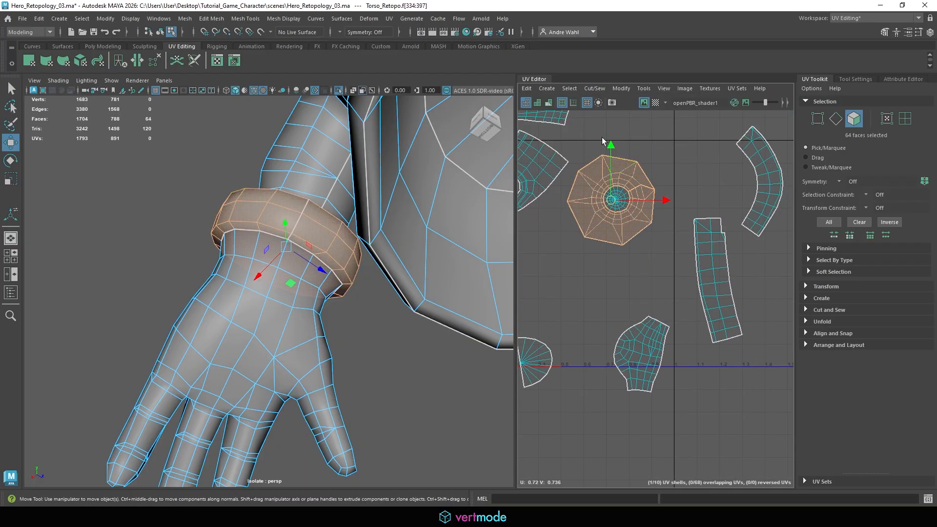
{"action": "left_click", "coordinate": [619, 89]}
{"action": "left_click", "coordinate": [643, 393]}
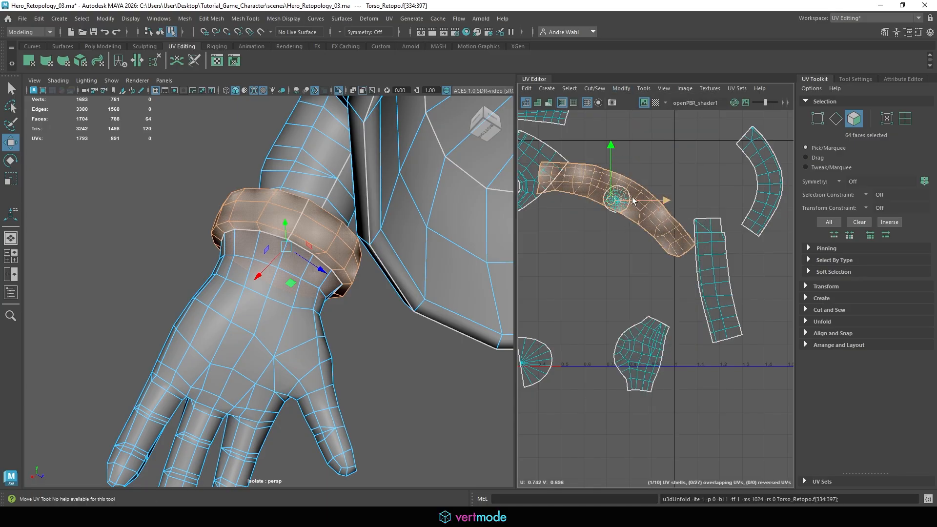
{"action": "left_click_drag", "start_coordinate": [614, 200], "coordinate": [603, 285]}
{"action": "middle_click_drag", "start_coordinate": [610, 288], "coordinate": [633, 214], "text": "alt"}
{"action": "left_click_drag", "start_coordinate": [634, 214], "coordinate": [700, 365]}
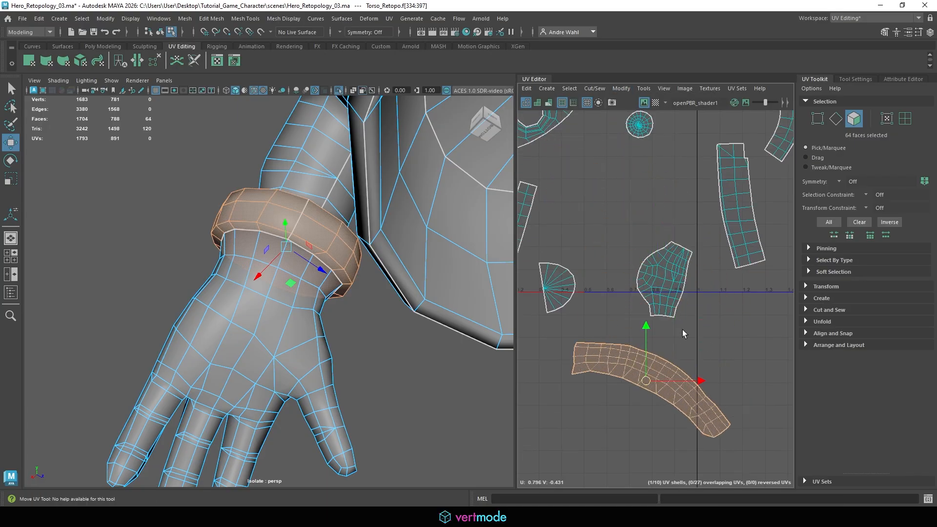
{"action": "left_click", "coordinate": [434, 450]}
- Select the seam edges along the sides and around the tip of the finger next to the thumb
{"action": "left_click_drag", "start_coordinate": [324, 347], "coordinate": [393, 352], "text": "alt"}
{"action": "right_click_drag", "start_coordinate": [324, 195], "coordinate": [325, 169]}
{"action": "left_click_drag", "start_coordinate": [326, 168], "coordinate": [360, 192], "text": "alt"}
{"action": "left_click_drag", "start_coordinate": [237, 342], "coordinate": [252, 277], "text": "alt"}
{"action": "double_click", "coordinate": [257, 283]}
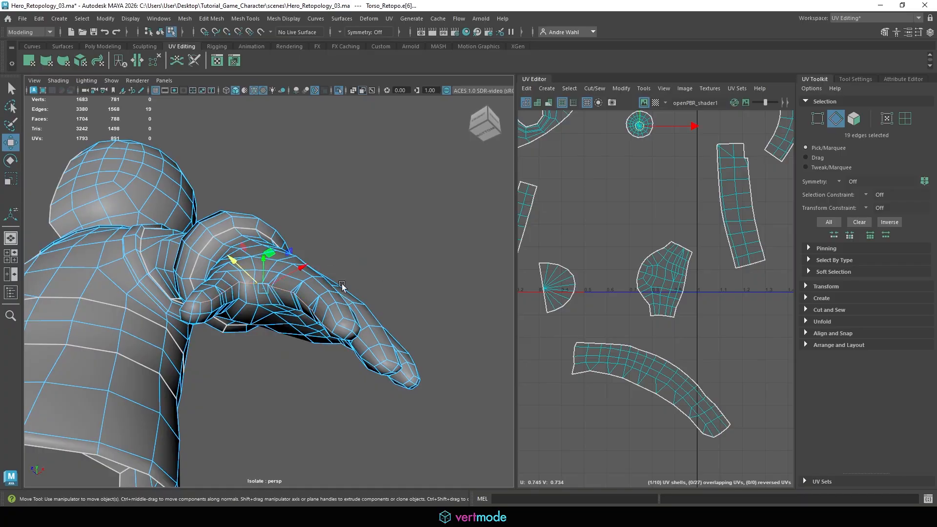
{"action": "left_click_drag", "start_coordinate": [342, 286], "coordinate": [297, 317], "text": "alt"}
{"action": "double_click", "coordinate": [338, 321]}
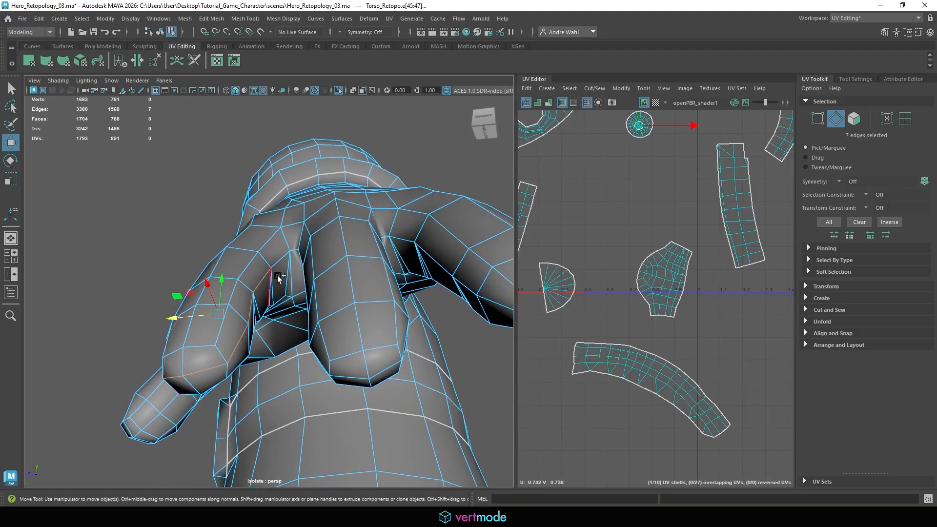
{"action": "key", "text": "q"}
{"action": "left_click_drag", "start_coordinate": [277, 275], "coordinate": [382, 279], "text": "alt"}
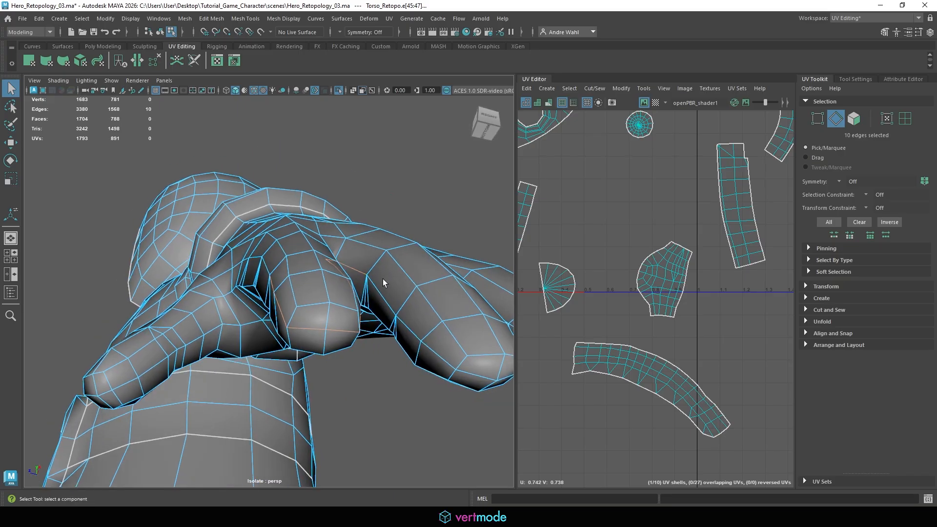
- Add the side edges of the middle and outer fingers to the seam selection, including the edges bridging the gaps between fingers
{"action": "left_click", "coordinate": [377, 295], "text": "shift"}
{"action": "double_click", "coordinate": [412, 333], "text": "shift"}
{"action": "left_click_drag", "start_coordinate": [413, 333], "coordinate": [318, 371], "text": "alt"}
{"action": "left_click", "coordinate": [295, 270], "text": "shift"}
{"action": "left_click_drag", "start_coordinate": [294, 270], "coordinate": [323, 261], "text": "alt"}
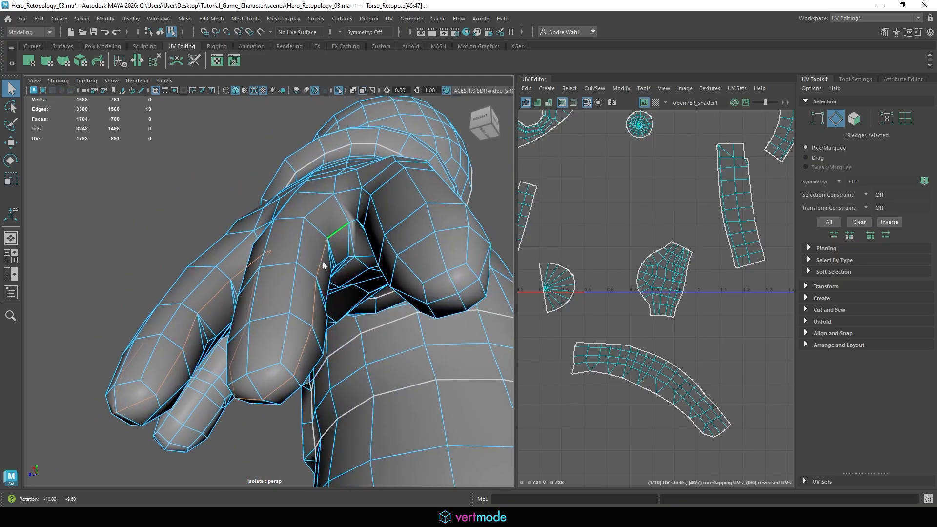
{"action": "left_click", "coordinate": [352, 223], "text": "shift"}
{"action": "left_click_drag", "start_coordinate": [353, 223], "coordinate": [200, 268], "text": "alt"}
{"action": "left_click", "coordinate": [391, 240], "text": "shift"}
{"action": "double_click", "coordinate": [476, 257], "text": "shift"}
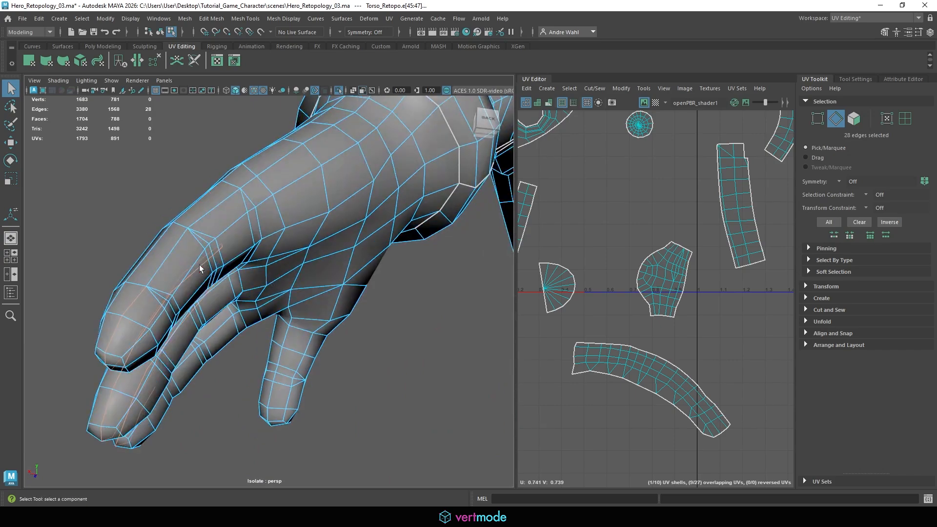
- Extend the seam selection from the outer finger along the hand's outer side to the wrist
{"action": "left_click", "coordinate": [265, 167], "text": "shift"}
{"action": "left_click_drag", "start_coordinate": [265, 167], "coordinate": [304, 188], "text": "alt"}
{"action": "left_click", "coordinate": [349, 150], "text": "shift"}
{"action": "left_click_drag", "start_coordinate": [349, 150], "coordinate": [338, 200], "text": "alt"}
{"action": "left_click", "coordinate": [362, 164], "text": "shift"}
{"action": "left_click_drag", "start_coordinate": [387, 135], "coordinate": [291, 249], "text": "alt"}
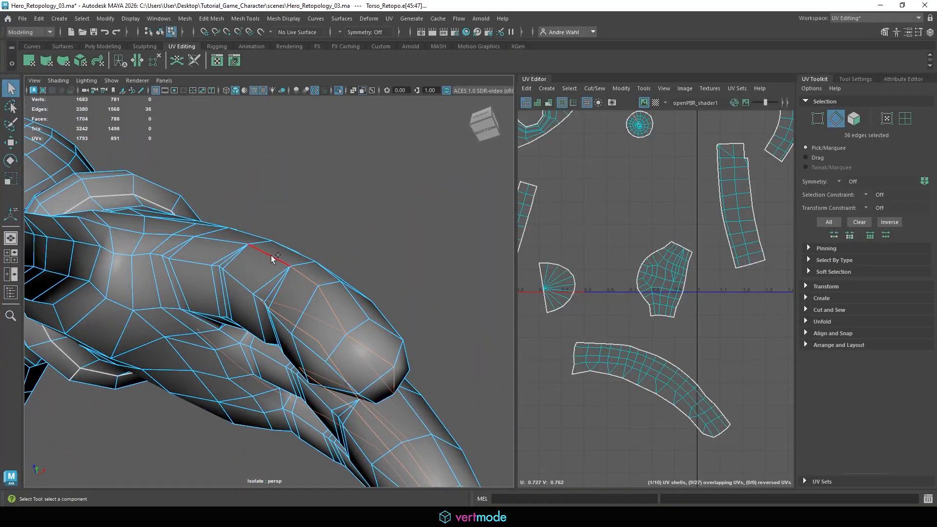
{"action": "double_click", "coordinate": [221, 241], "text": "shift"}
- Add the edges around the thumb and up to the wrist, and cut the hand's UVs along the whole selection
{"action": "left_click_drag", "start_coordinate": [182, 238], "coordinate": [360, 233], "text": "alt"}
{"action": "double_click", "coordinate": [234, 252], "text": "shift"}
{"action": "double_click", "coordinate": [326, 230], "text": "shift"}
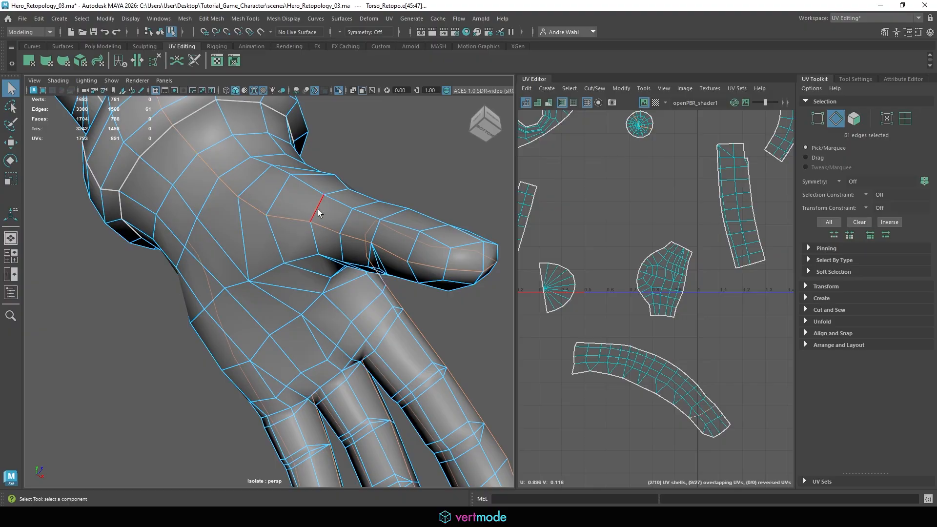
{"action": "left_click", "coordinate": [594, 89]}
{"action": "left_click", "coordinate": [621, 140]}
- Select both hand UV shells and unfold them
{"action": "middle_click_drag", "start_coordinate": [628, 279], "coordinate": [623, 273], "text": "alt"}
{"action": "right_click_drag", "start_coordinate": [636, 220], "coordinate": [671, 234], "text": "alt"}
{"action": "left_click_drag", "start_coordinate": [638, 263], "coordinate": [682, 195]}
{"action": "right_click_drag", "start_coordinate": [684, 197], "coordinate": [723, 212], "text": "alt"}
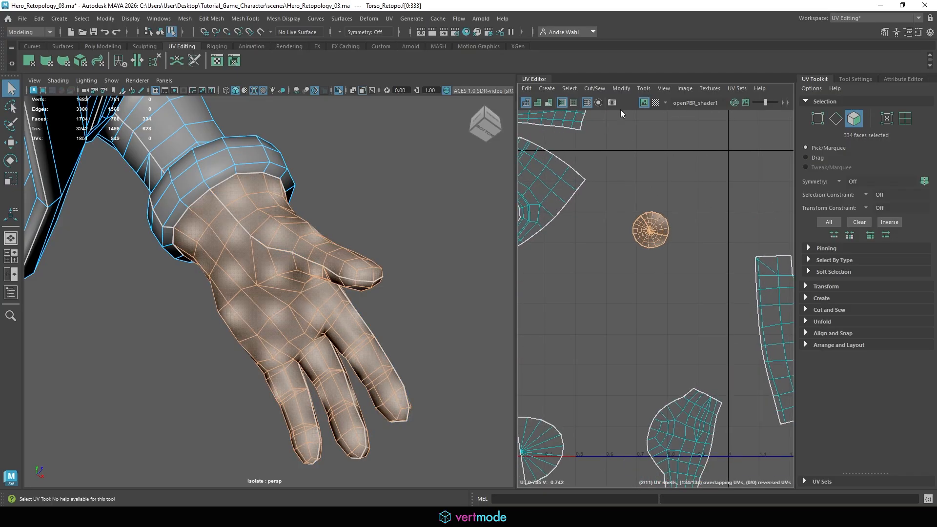
{"action": "left_click", "coordinate": [617, 89]}
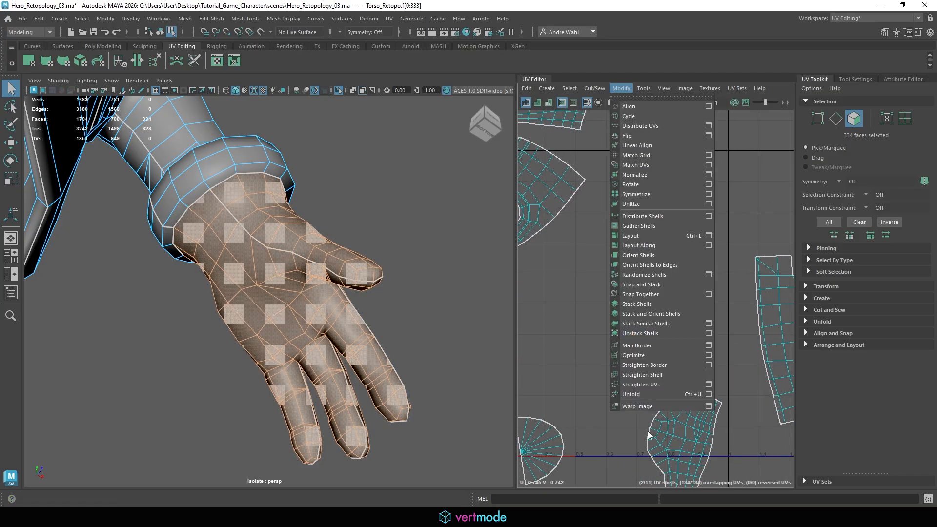
{"action": "left_click", "coordinate": [633, 395]}
- Separate the overlapping hand shells by moving the back-of-hand shell left and the palm shell slightly up
{"action": "scroll", "coordinate": [655, 229], "scroll_direction": "up", "scroll_amount": 5}
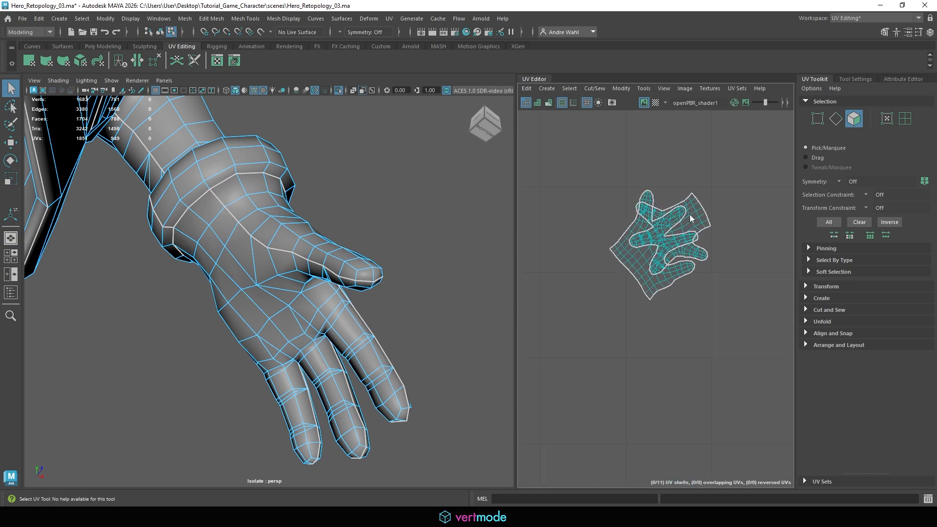
{"action": "double_click", "coordinate": [626, 240]}
{"action": "right_click_drag", "start_coordinate": [634, 253], "coordinate": [634, 276]}
{"action": "double_click", "coordinate": [637, 255]}
{"action": "key", "text": "w"}
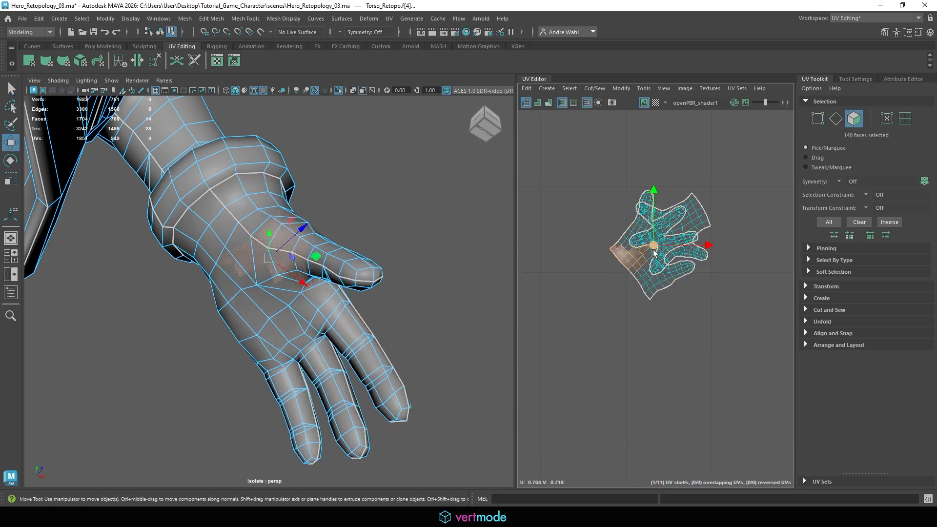
{"action": "left_click_drag", "start_coordinate": [643, 244], "coordinate": [587, 222]}
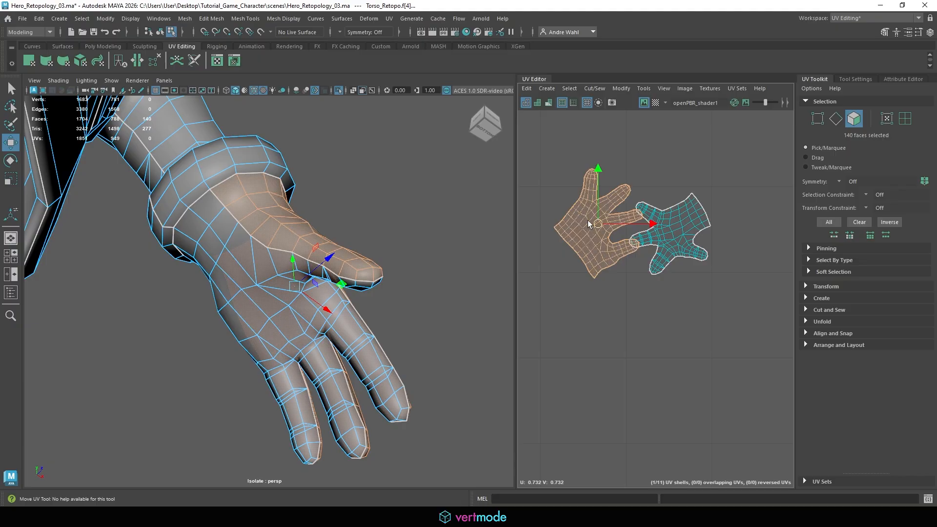
{"action": "double_click", "coordinate": [675, 216]}
{"action": "left_click_drag", "start_coordinate": [672, 230], "coordinate": [671, 208]}
{"action": "left_click", "coordinate": [727, 161]}
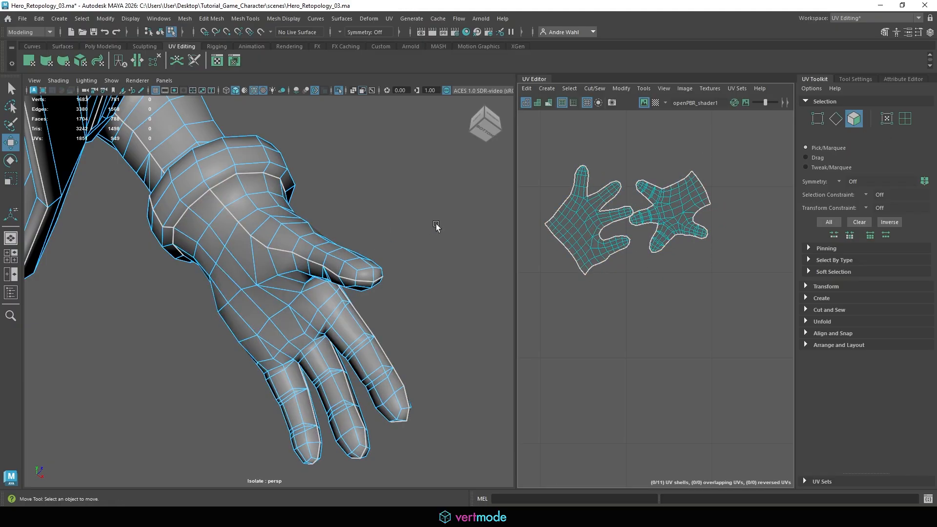
- Join the palm and back-of-hand shells with Move and Sew along the hand's outer side, from the wrist toward the outer finger
{"action": "left_click_drag", "start_coordinate": [436, 226], "coordinate": [174, 261], "text": "alt"}
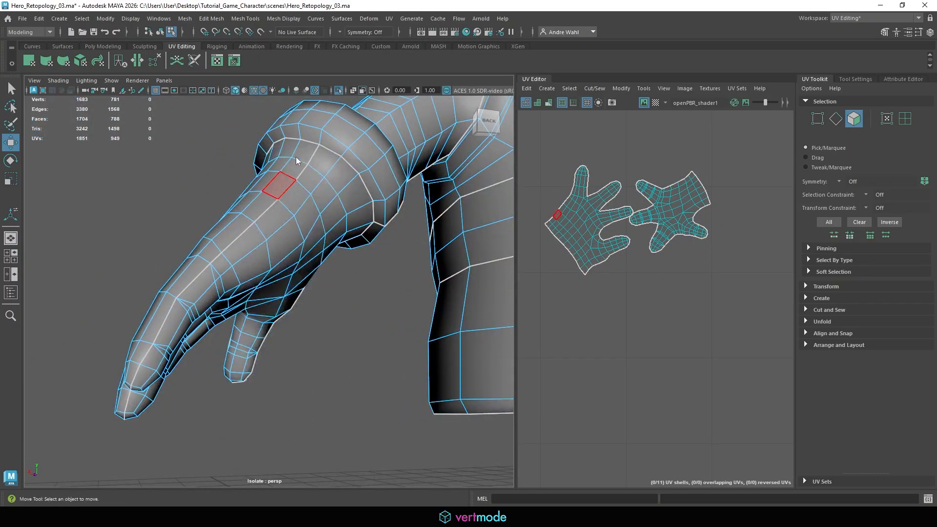
{"action": "left_click", "coordinate": [314, 156]}
{"action": "left_click_drag", "start_coordinate": [314, 156], "coordinate": [306, 225], "text": "alt"}
{"action": "key", "text": "q"}
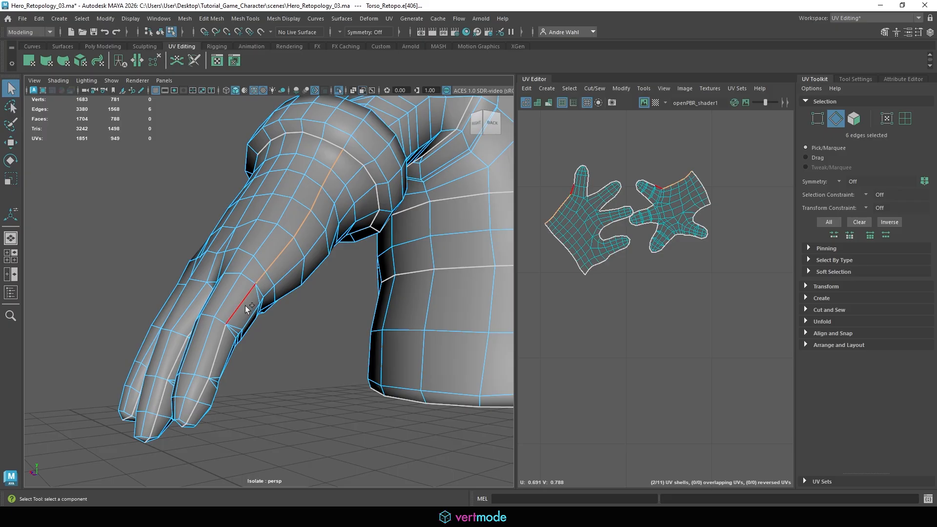
{"action": "left_click", "coordinate": [594, 88]}
{"action": "left_click", "coordinate": [630, 183]}
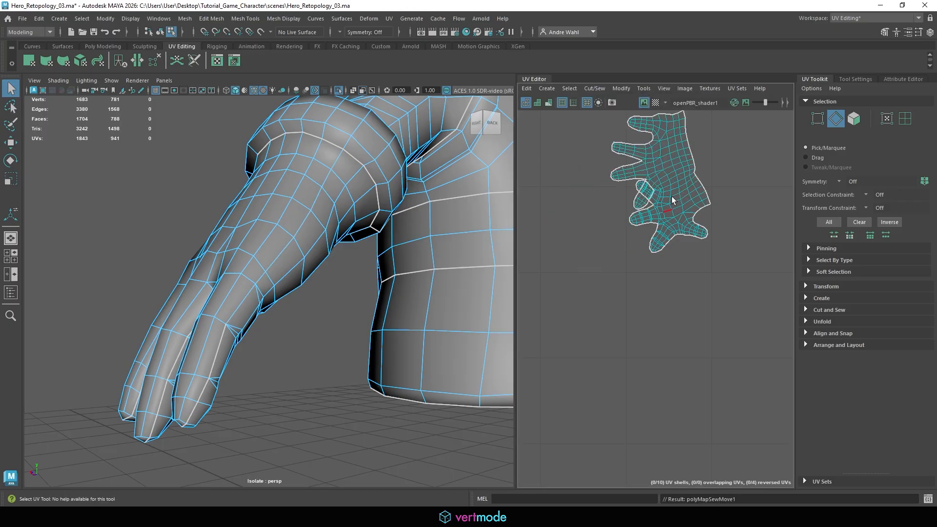
- Select the joined hand UV shell and unfold it
{"action": "right_click_drag", "start_coordinate": [683, 164], "coordinate": [683, 192]}
{"action": "double_click", "coordinate": [683, 166]}
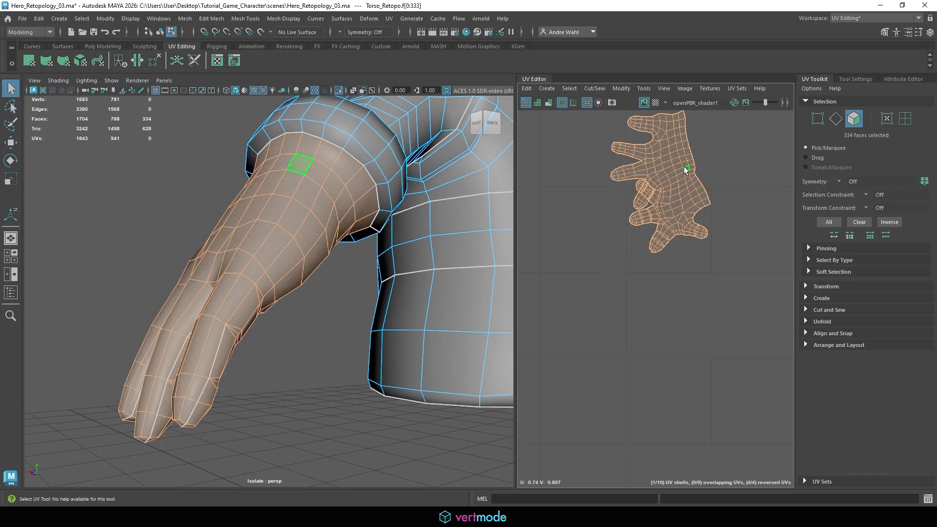
{"action": "left_click", "coordinate": [614, 89]}
{"action": "left_click", "coordinate": [630, 394]}
{"action": "right_click_drag", "start_coordinate": [678, 183], "coordinate": [662, 186]}
- Move and Sew the next two seam edges along the side of the outer finger
{"action": "right_click_drag", "start_coordinate": [242, 266], "coordinate": [242, 205]}
{"action": "left_click", "coordinate": [206, 330]}
{"action": "left_click", "coordinate": [226, 344]}
{"action": "left_click_drag", "start_coordinate": [226, 344], "coordinate": [182, 361], "text": "alt"}
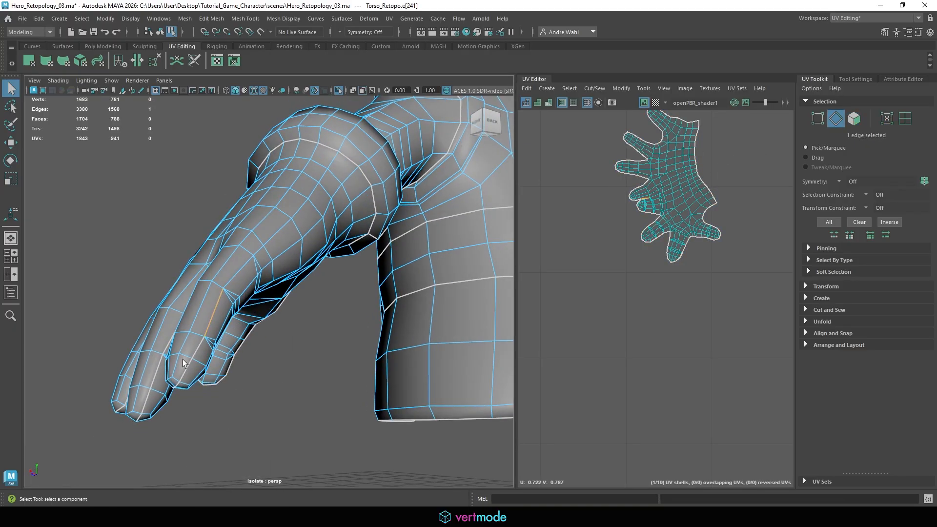
{"action": "left_click", "coordinate": [592, 88]}
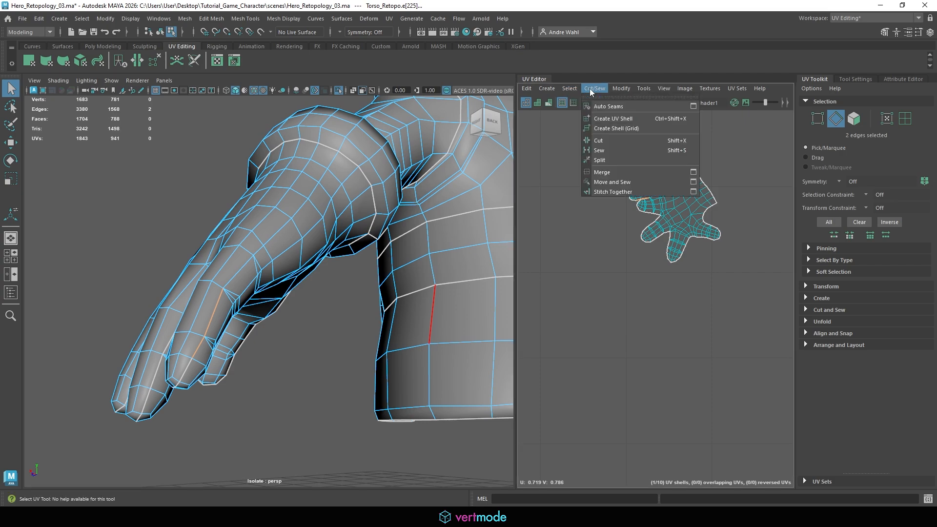
{"action": "left_click", "coordinate": [634, 181]}
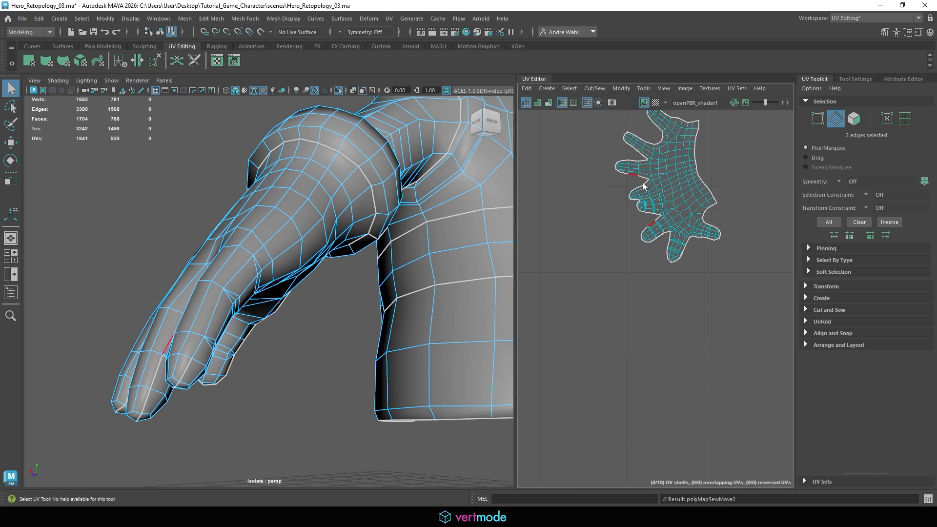
- Unfold the whole hand shell again with the extended sewn seam and clear the selection
{"action": "scroll", "coordinate": [634, 224], "scroll_direction": "up", "scroll_amount": 5}
{"action": "right_click_drag", "start_coordinate": [693, 190], "coordinate": [686, 211]}
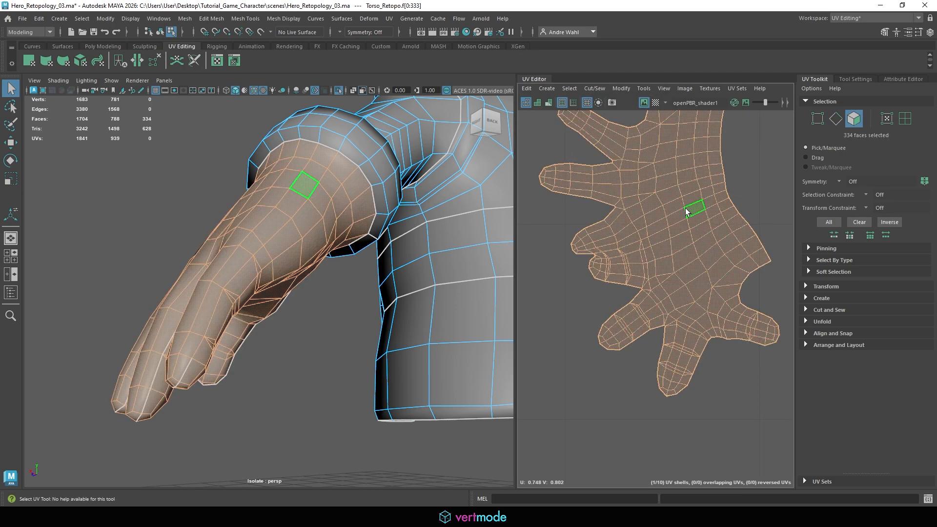
{"action": "left_click", "coordinate": [629, 90]}
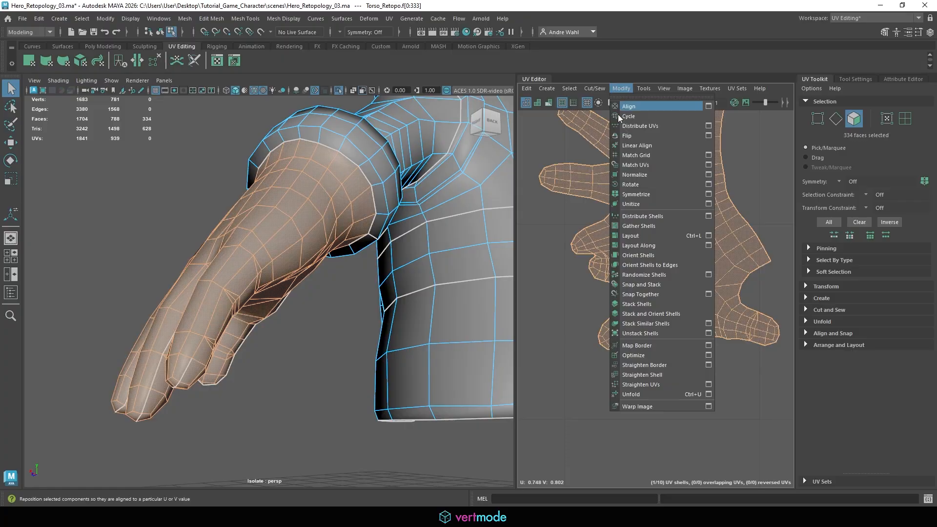
{"action": "left_click", "coordinate": [626, 394]}
{"action": "right_click_drag", "start_coordinate": [707, 273], "coordinate": [455, 244], "text": "alt"}
{"action": "left_click", "coordinate": [608, 276]}
- Examine the whole character half in object mode together with the layout of all its UV shells
{"action": "right_click_drag", "start_coordinate": [414, 276], "coordinate": [257, 268], "text": "alt"}
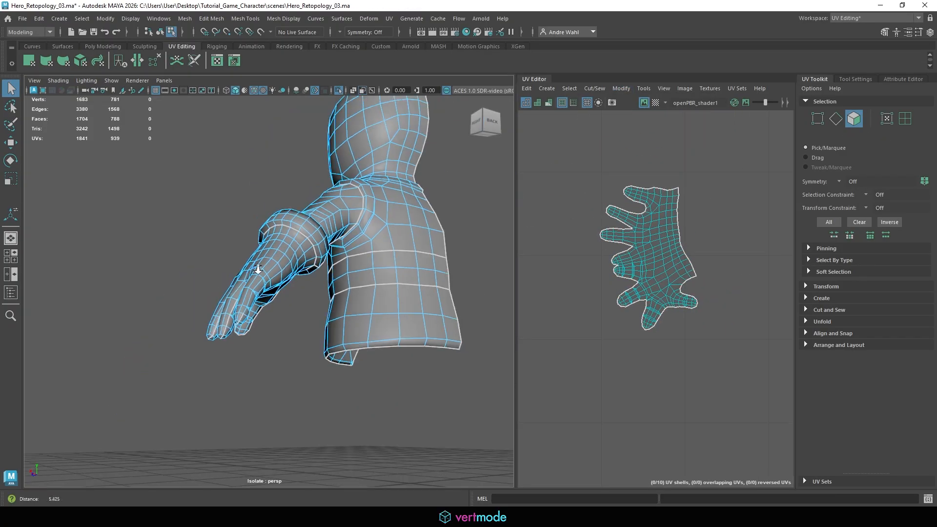
{"action": "left_click_drag", "start_coordinate": [257, 267], "coordinate": [630, 288], "text": "alt"}
{"action": "right_click_drag", "start_coordinate": [391, 283], "coordinate": [329, 271], "text": "alt"}
{"action": "right_click_drag", "start_coordinate": [272, 228], "coordinate": [319, 206]}
{"action": "middle_click_drag", "start_coordinate": [387, 192], "coordinate": [441, 157], "text": "alt"}
{"action": "right_click_drag", "start_coordinate": [635, 253], "coordinate": [380, 225], "text": "alt"}
{"action": "right_click_drag", "start_coordinate": [669, 242], "coordinate": [561, 234], "text": "alt"}
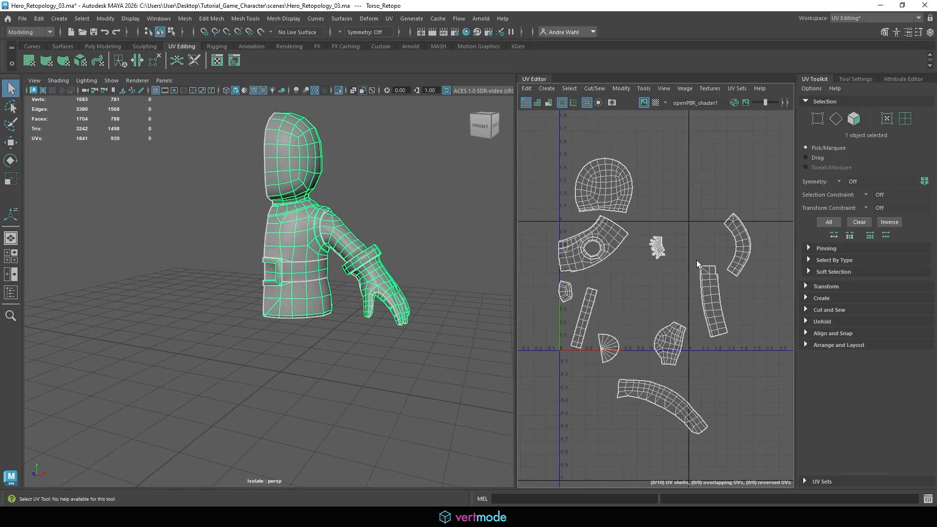
{"action": "middle_click_drag", "start_coordinate": [695, 257], "coordinate": [716, 178], "text": "alt"}
{"action": "right_click_drag", "start_coordinate": [230, 254], "coordinate": [507, 278], "text": "alt"}
{"action": "middle_click_drag", "start_coordinate": [366, 284], "coordinate": [367, 305], "text": "alt"}
{"action": "mouse_move", "coordinate": [616, 279]}
{"action": "right_mouse_down", "text": "alt"}
{"action": "mouse_move", "coordinate": [596, 281]}
{"action": "mouse_move", "coordinate": [619, 281]}
{"action": "right_mouse_up", "text": "alt"}
- Cut the belt buckle's UVs along the four edges bordering its inner panel
{"action": "middle_click_drag", "start_coordinate": [264, 246], "coordinate": [320, 249], "text": "alt"}
{"action": "left_click_drag", "start_coordinate": [321, 249], "coordinate": [333, 229], "text": "alt"}
{"action": "middle_click_drag", "start_coordinate": [333, 229], "coordinate": [293, 296], "text": "alt"}
{"action": "right_click_drag", "start_coordinate": [294, 295], "coordinate": [498, 257], "text": "alt"}
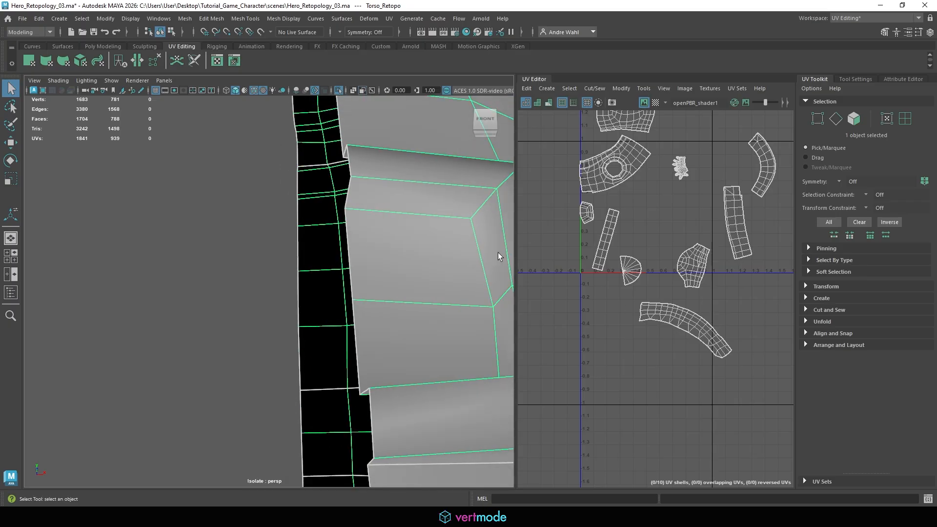
{"action": "middle_click_drag", "start_coordinate": [497, 257], "coordinate": [397, 196], "text": "alt"}
{"action": "right_click_drag", "start_coordinate": [396, 195], "coordinate": [401, 167]}
{"action": "left_click", "coordinate": [382, 182]}
{"action": "left_click", "coordinate": [383, 181]}
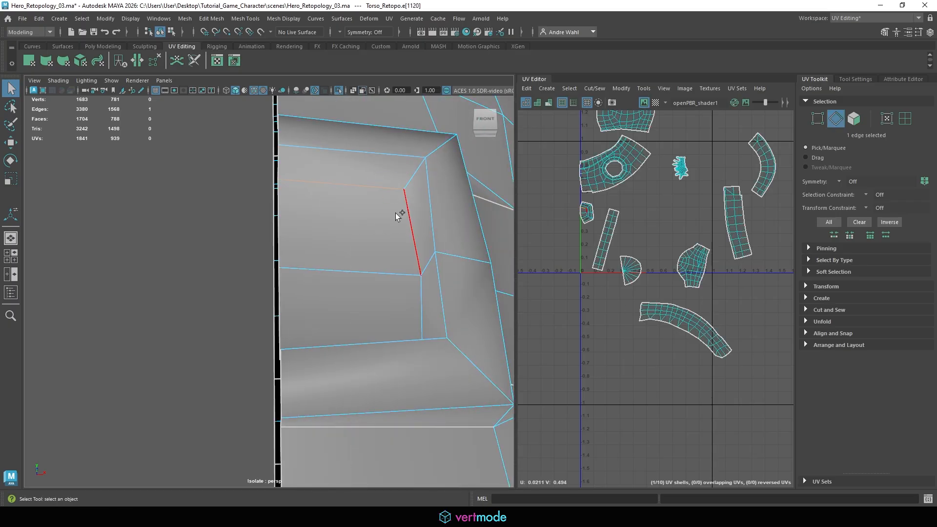
{"action": "left_click", "coordinate": [405, 220], "text": "shift"}
{"action": "left_click", "coordinate": [425, 316], "text": "shift"}
{"action": "left_click_drag", "start_coordinate": [426, 319], "coordinate": [408, 360], "text": "alt"}
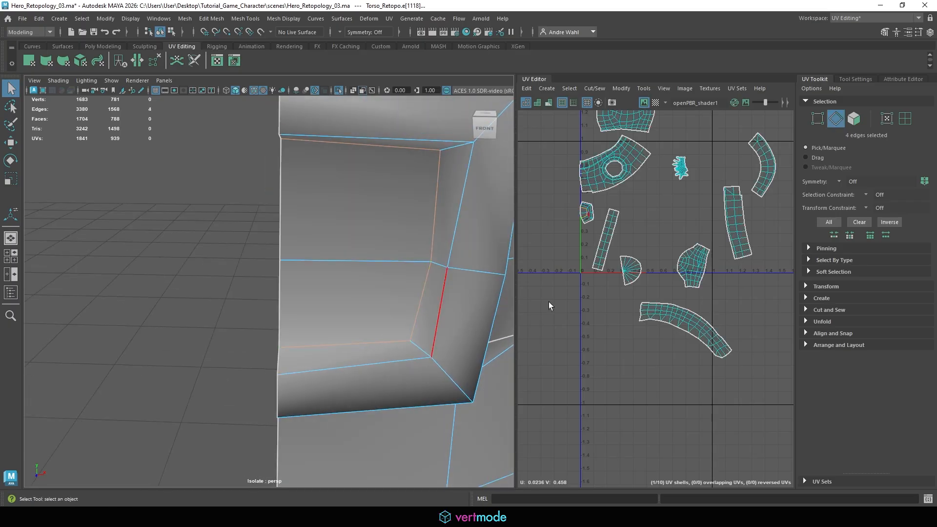
{"action": "middle_click_drag", "start_coordinate": [594, 258], "coordinate": [627, 274], "text": "alt"}
{"action": "left_click", "coordinate": [591, 88]}
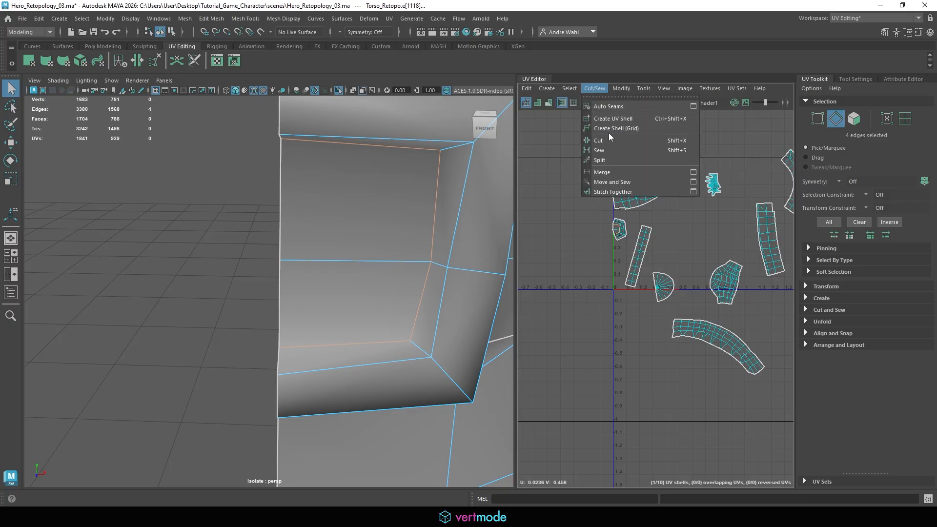
{"action": "left_click", "coordinate": [606, 142]}
{"action": "left_click_drag", "start_coordinate": [377, 201], "coordinate": [364, 172], "text": "alt"}
{"action": "left_click", "coordinate": [370, 128]}
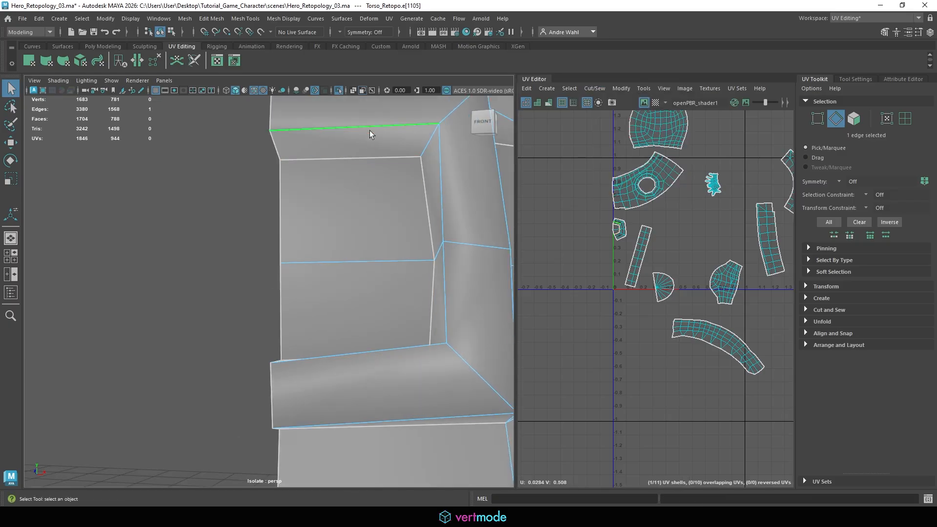
{"action": "left_click", "coordinate": [446, 183], "text": "shift"}
{"action": "left_click_drag", "start_coordinate": [447, 190], "coordinate": [461, 276], "text": "alt"}
{"action": "left_click", "coordinate": [446, 303], "text": "shift"}
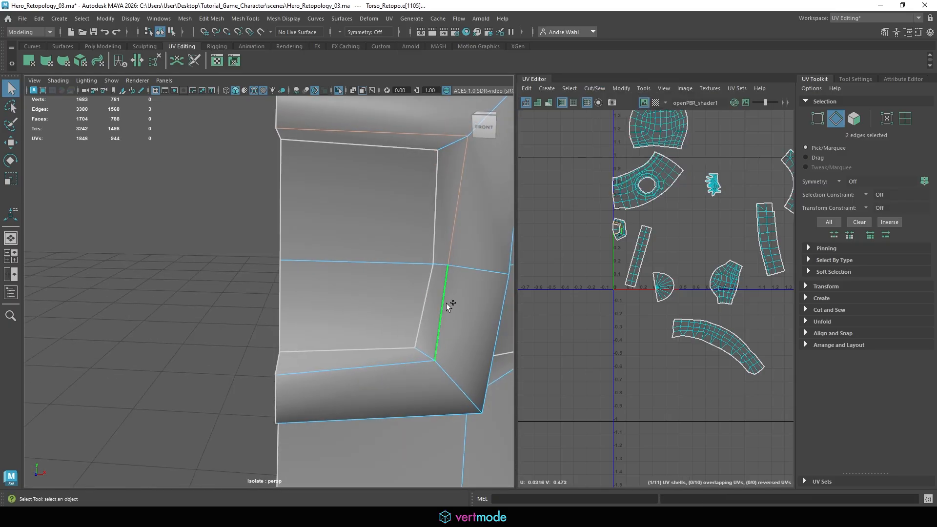
{"action": "left_click", "coordinate": [410, 363], "text": "shift"}
{"action": "left_click_drag", "start_coordinate": [410, 363], "coordinate": [407, 341], "text": "alt"}
{"action": "left_click", "coordinate": [418, 393], "text": "shift"}
{"action": "left_click_drag", "start_coordinate": [419, 385], "coordinate": [327, 303], "text": "alt"}
{"action": "middle_click_drag", "start_coordinate": [327, 303], "coordinate": [354, 316], "text": "alt"}
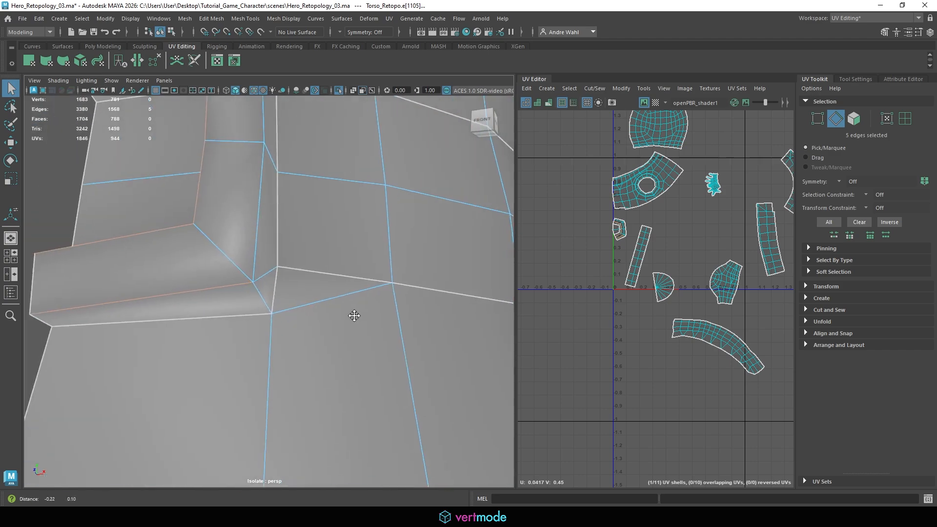
{"action": "left_click_drag", "start_coordinate": [354, 315], "coordinate": [301, 352], "text": "alt"}
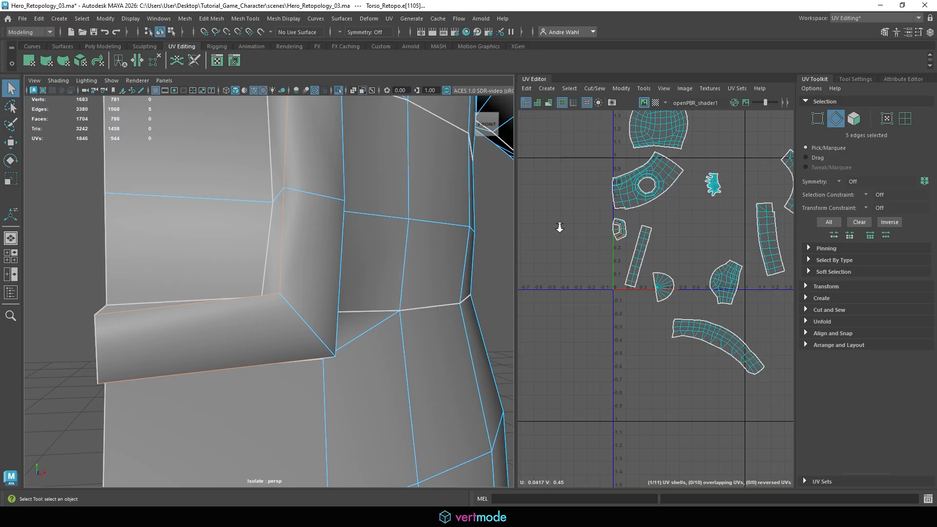
- Unfold the belt buckle's UV faces into separate inner panel and frame shells
{"action": "right_click_drag", "start_coordinate": [560, 228], "coordinate": [692, 227], "text": "alt"}
{"action": "middle_click_drag", "start_coordinate": [692, 228], "coordinate": [500, 224], "text": "alt"}
{"action": "right_click_drag", "start_coordinate": [568, 205], "coordinate": [568, 231]}
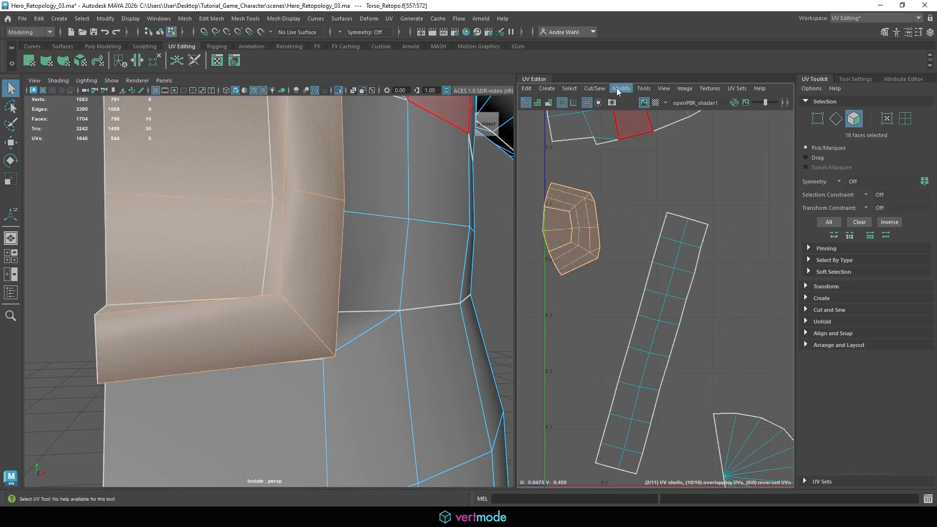
{"action": "left_click", "coordinate": [616, 88]}
{"action": "left_click", "coordinate": [640, 397]}
- Move the buckle frame's UV shell away from the inner panel shell and clear the selection
{"action": "left_click", "coordinate": [581, 222]}
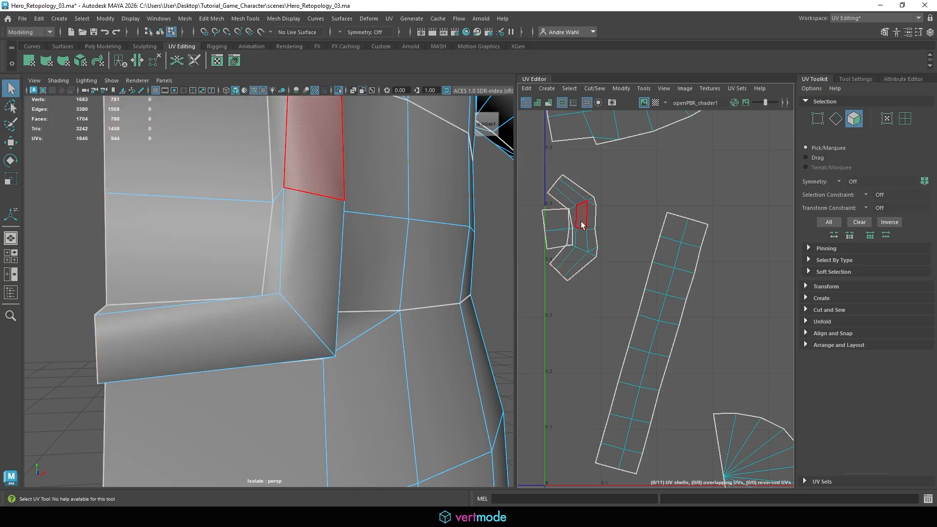
{"action": "double_click", "coordinate": [581, 222]}
{"action": "key", "text": "w"}
{"action": "middle_click_drag", "start_coordinate": [588, 225], "coordinate": [624, 214]}
{"action": "left_click", "coordinate": [562, 303]}
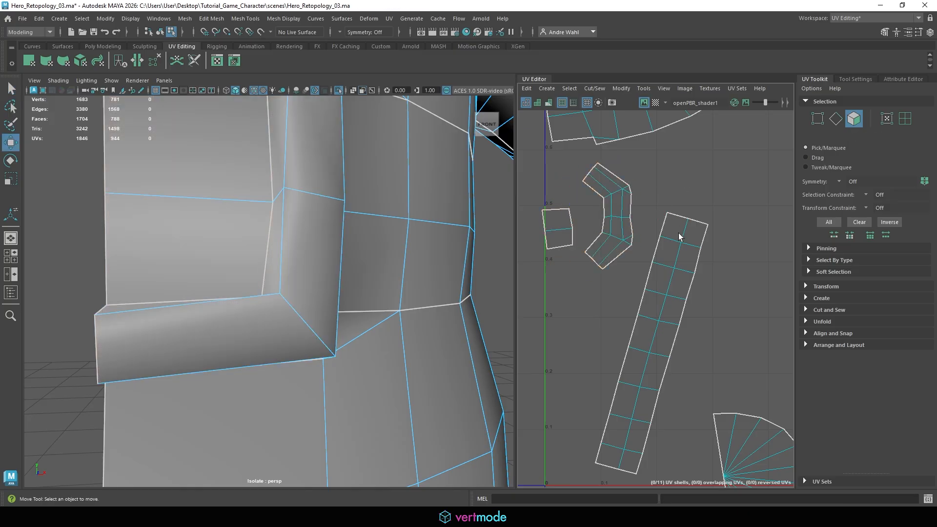
- Examine the belt buckle from several angles and compare its side faces with the frame's UV shell
{"action": "scroll", "coordinate": [238, 268], "scroll_direction": "down", "scroll_amount": 5}
{"action": "left_click_drag", "start_coordinate": [239, 268], "coordinate": [216, 262], "text": "alt"}
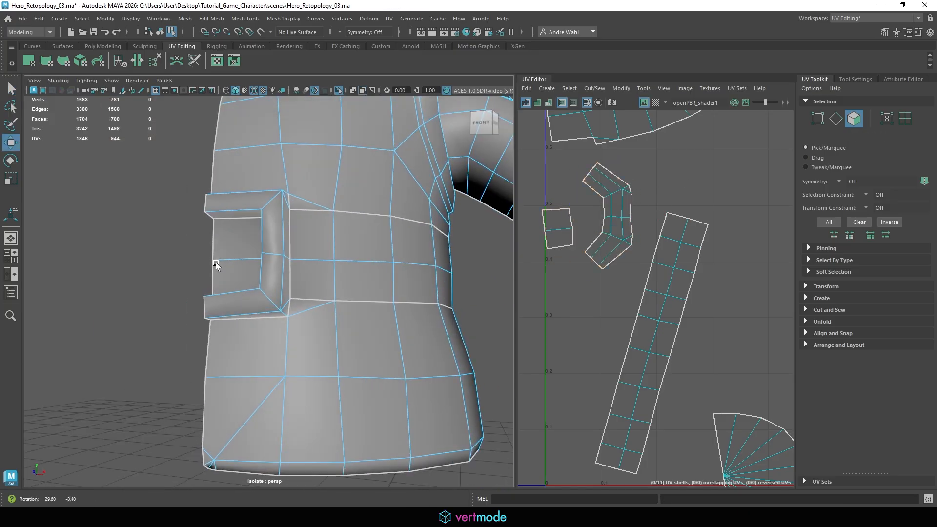
{"action": "right_click_drag", "start_coordinate": [216, 263], "coordinate": [426, 283], "text": "alt"}
{"action": "left_click_drag", "start_coordinate": [425, 283], "coordinate": [356, 274], "text": "alt"}
{"action": "right_click_drag", "start_coordinate": [622, 263], "coordinate": [683, 271], "text": "alt"}
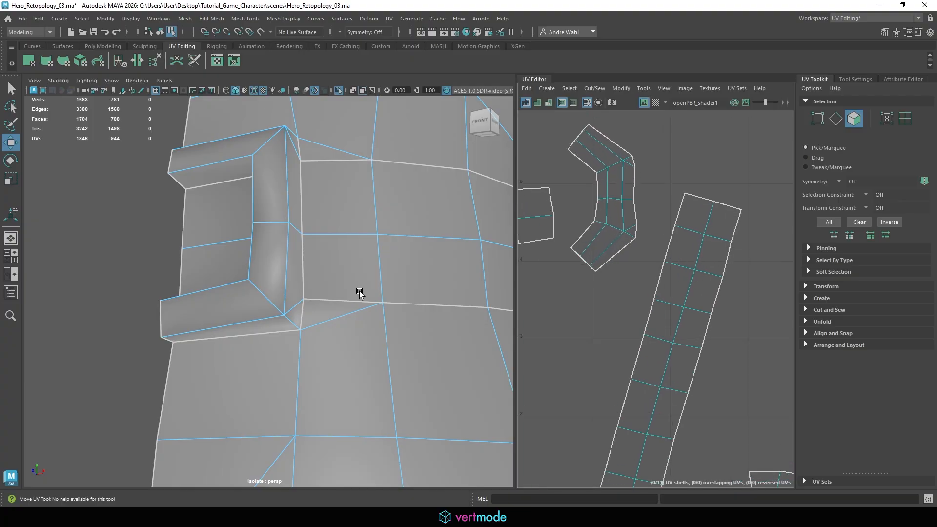
{"action": "left_click_drag", "start_coordinate": [281, 316], "coordinate": [297, 165], "text": "alt"}
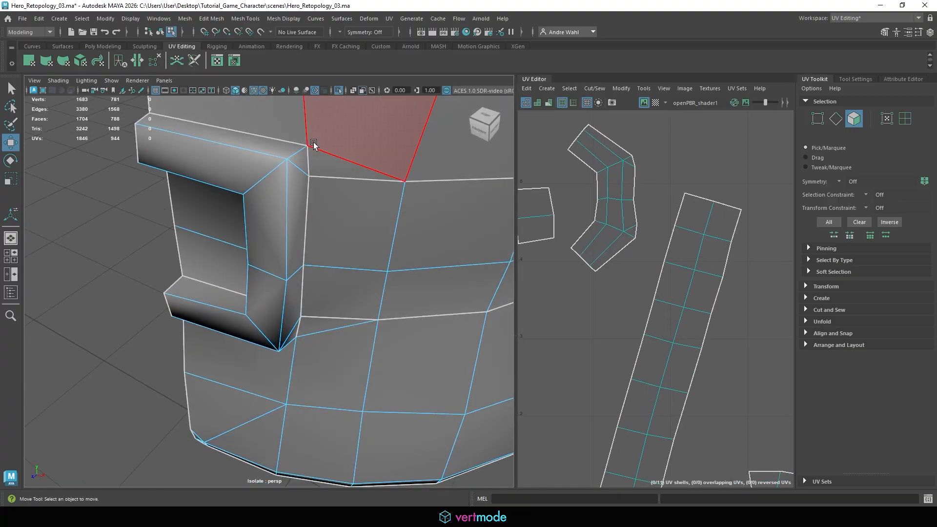
{"action": "scroll", "coordinate": [654, 210], "scroll_direction": "down", "scroll_amount": 3}
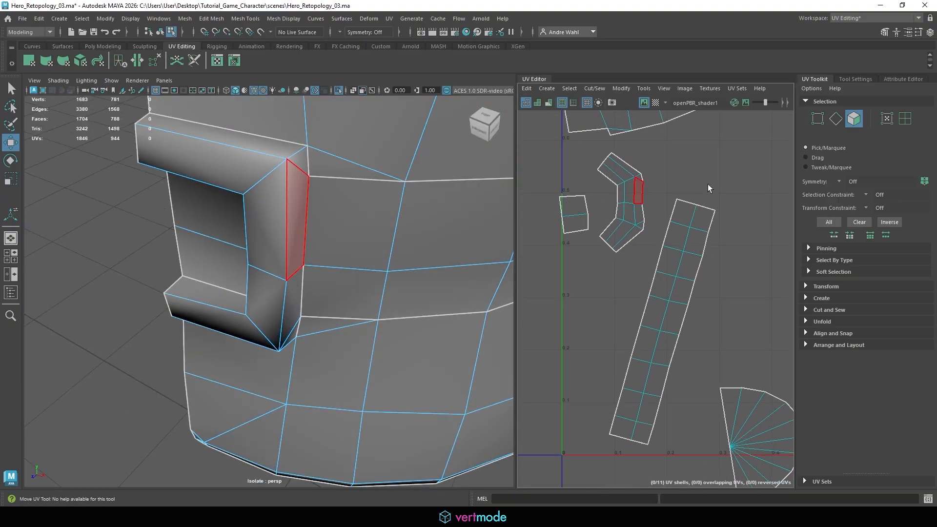
{"action": "right_click_drag", "start_coordinate": [297, 243], "coordinate": [219, 237], "text": "alt"}
{"action": "left_click_drag", "start_coordinate": [220, 237], "coordinate": [383, 198], "text": "alt"}
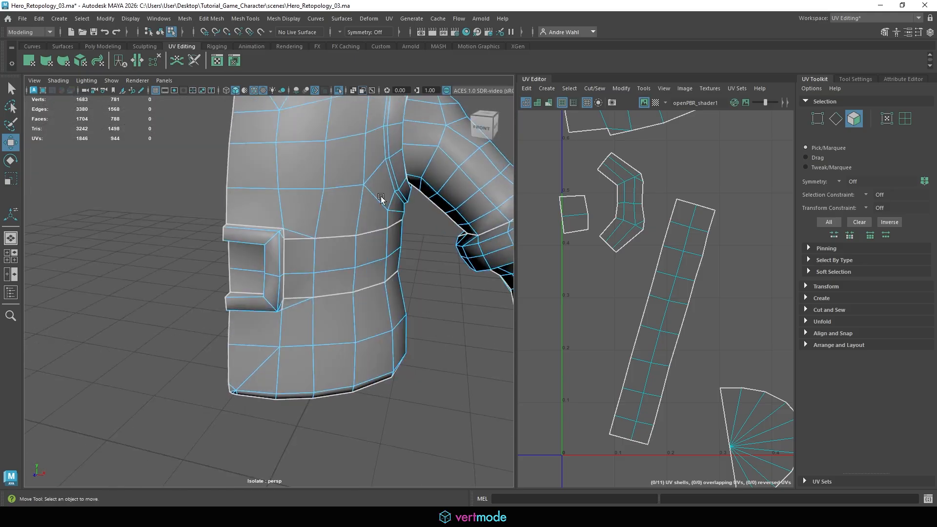
- Examine the whole torso mesh together with the arrangement of all its UV shells
{"action": "right_click_drag", "start_coordinate": [383, 199], "coordinate": [263, 205], "text": "alt"}
{"action": "middle_click_drag", "start_coordinate": [263, 205], "coordinate": [252, 233], "text": "alt"}
{"action": "middle_click_drag", "start_coordinate": [323, 225], "coordinate": [328, 255], "text": "alt"}
{"action": "right_click_drag", "start_coordinate": [627, 226], "coordinate": [496, 203], "text": "alt"}
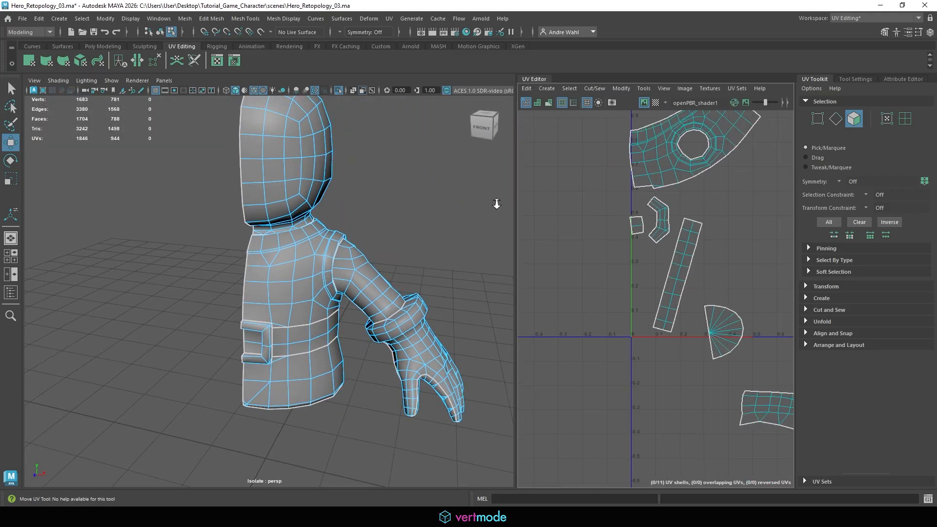
{"action": "right_click_drag", "start_coordinate": [695, 188], "coordinate": [644, 193], "text": "alt"}
{"action": "middle_click_drag", "start_coordinate": [645, 193], "coordinate": [559, 215], "text": "alt"}
{"action": "right_click_drag", "start_coordinate": [730, 217], "coordinate": [683, 218], "text": "alt"}
{"action": "middle_click_drag", "start_coordinate": [683, 219], "coordinate": [635, 274], "text": "alt"}
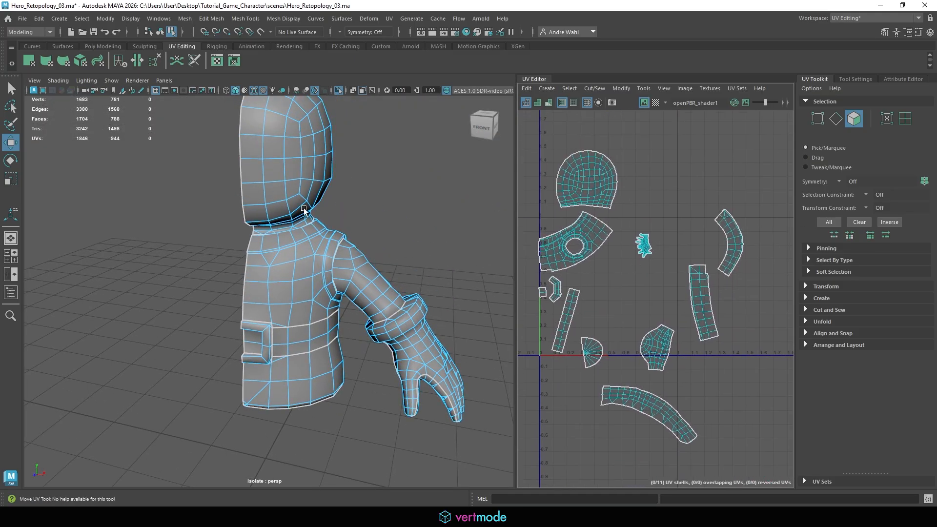
{"action": "right_click_drag", "start_coordinate": [385, 180], "coordinate": [355, 190], "text": "alt"}
{"action": "left_click_drag", "start_coordinate": [356, 190], "coordinate": [343, 194], "text": "alt"}
{"action": "middle_click_drag", "start_coordinate": [303, 205], "coordinate": [314, 176], "text": "alt"}
- Lay out all UV shells of the torso mesh with shell pre-scaling set to Preserve 3D Ratios
{"action": "left_click", "coordinate": [382, 139]}
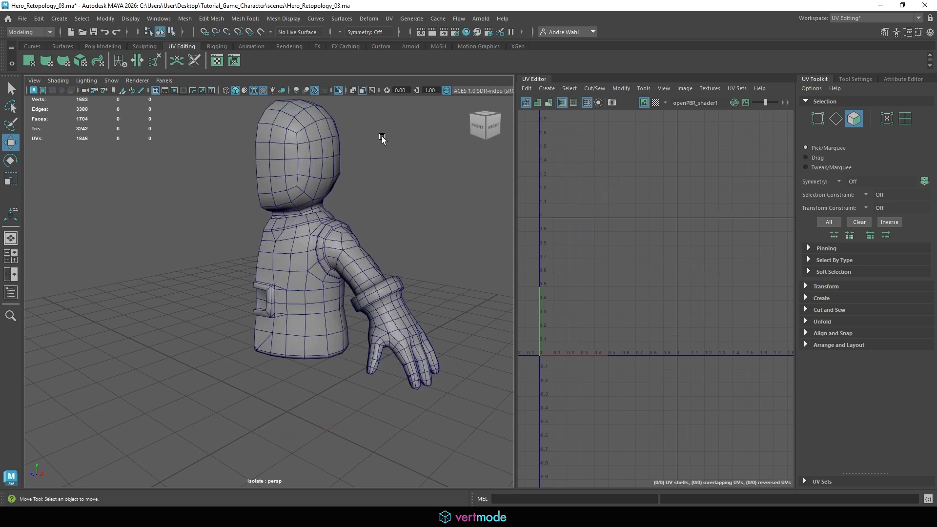
{"action": "left_click", "coordinate": [329, 213]}
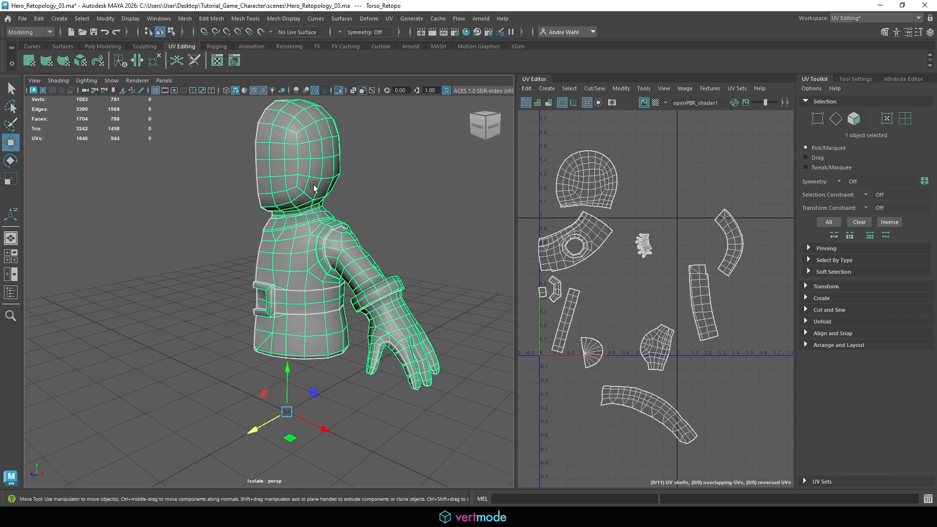
{"action": "left_click", "coordinate": [622, 89]}
{"action": "left_click", "coordinate": [708, 235]}
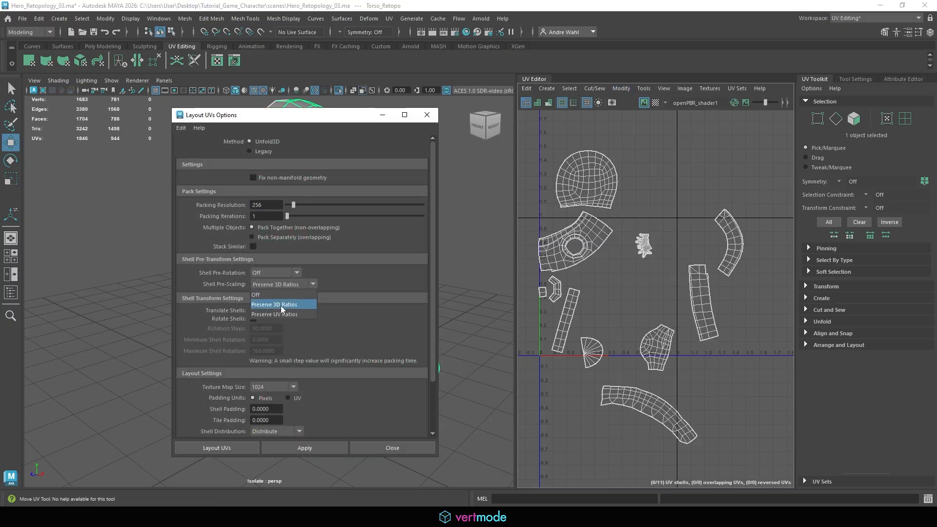
{"action": "left_click", "coordinate": [281, 305]}
{"action": "left_click", "coordinate": [335, 447]}
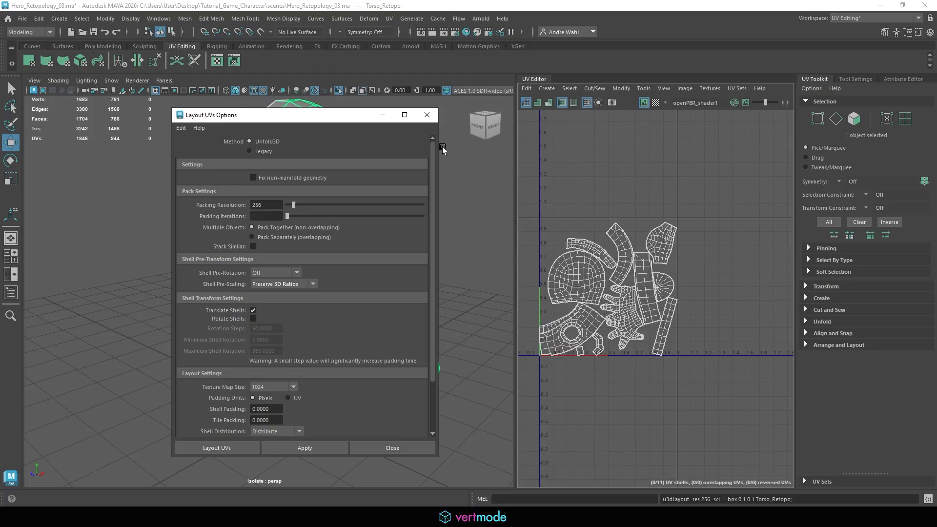
- Try laying out the torso's shells with shell rotation enabled, undo that layout and close the layout options
{"action": "left_click", "coordinate": [253, 318]}
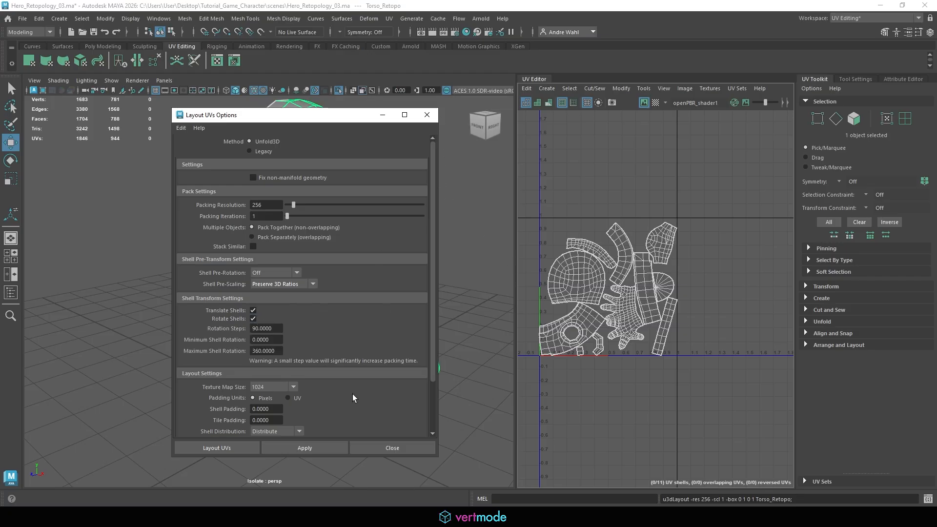
{"action": "left_click", "coordinate": [304, 447]}
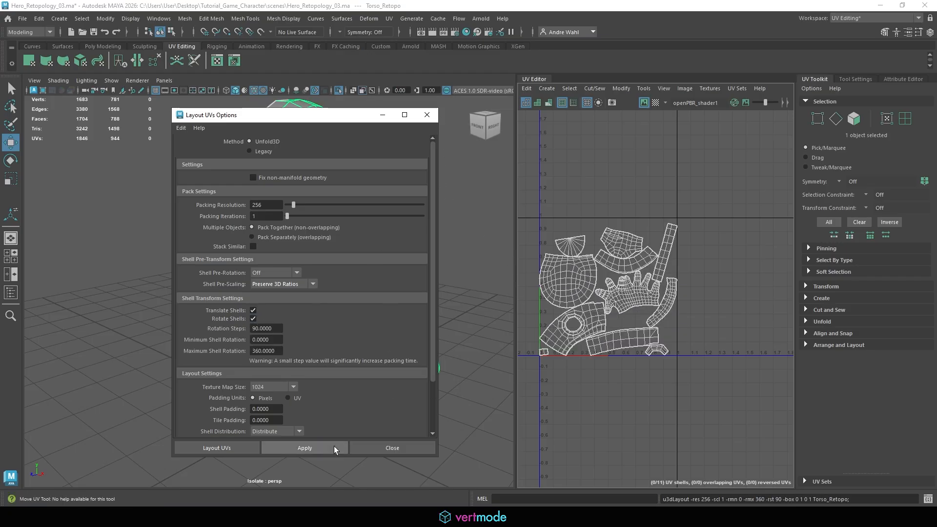
{"action": "middle_click_drag", "start_coordinate": [464, 248], "coordinate": [472, 282], "text": "alt"}
{"action": "key", "text": "ctrl+z"}
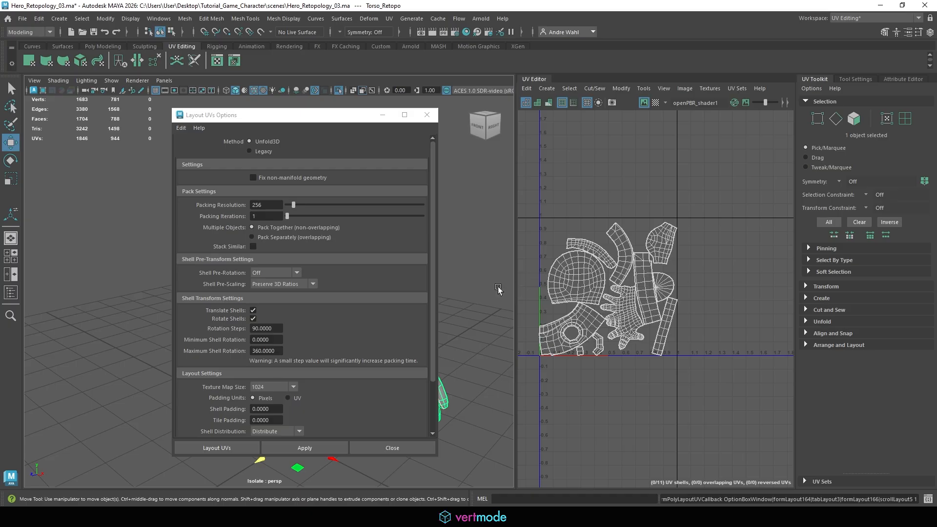
{"action": "left_click", "coordinate": [414, 445]}
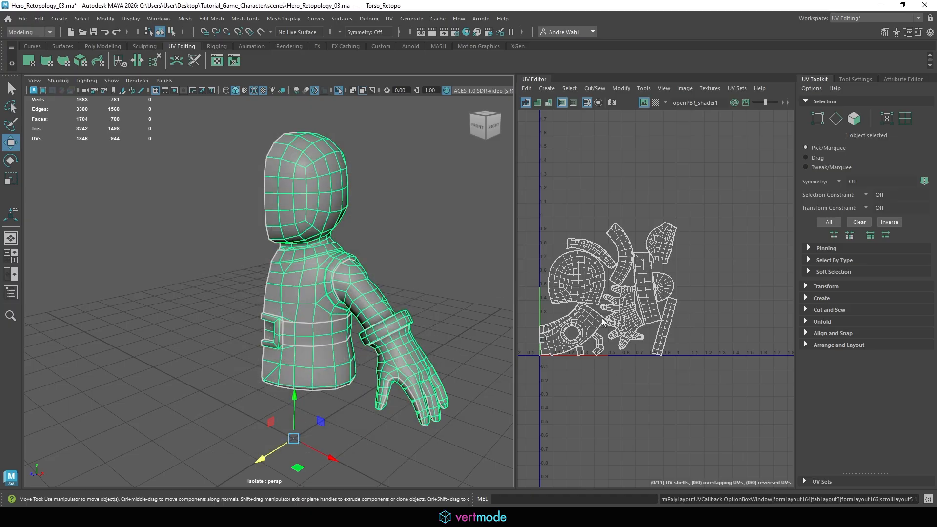
- Delete the torso mesh's construction history and end its isolation to show all character parts
{"action": "middle_click_drag", "start_coordinate": [337, 293], "coordinate": [296, 246], "text": "alt"}
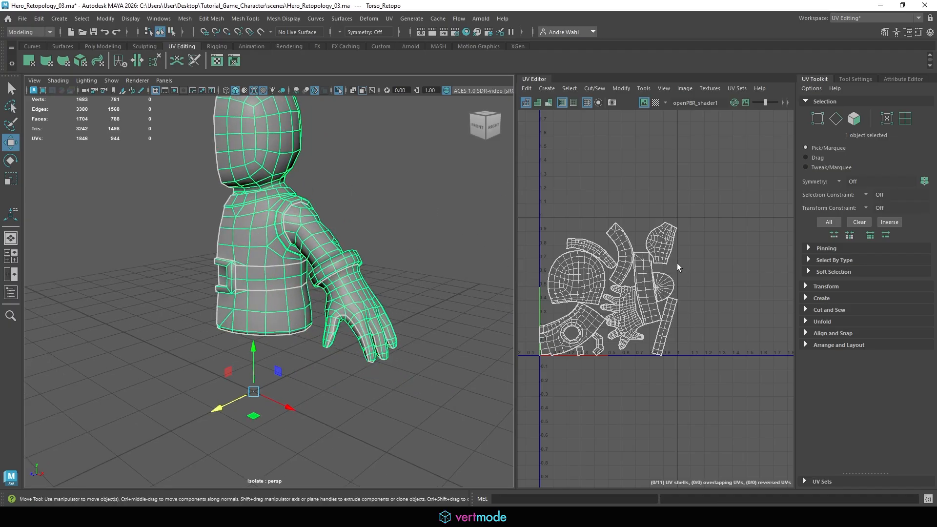
{"action": "left_click", "coordinate": [341, 161]}
{"action": "left_click", "coordinate": [272, 146]}
{"action": "left_click", "coordinate": [20, 18]}
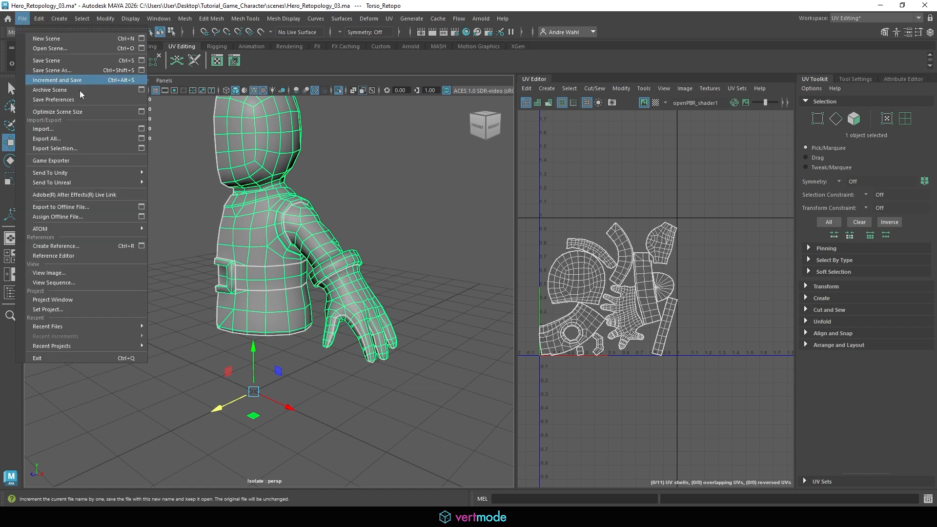
{"action": "mouse_move", "coordinate": [41, 23]}
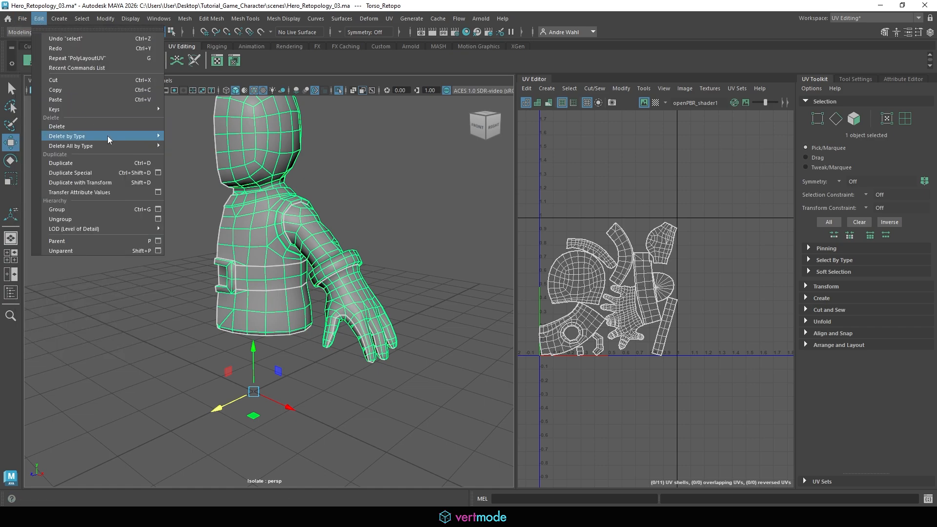
{"action": "mouse_move", "coordinate": [108, 136]}
{"action": "left_click", "coordinate": [205, 136]}
{"action": "left_click", "coordinate": [338, 90]}
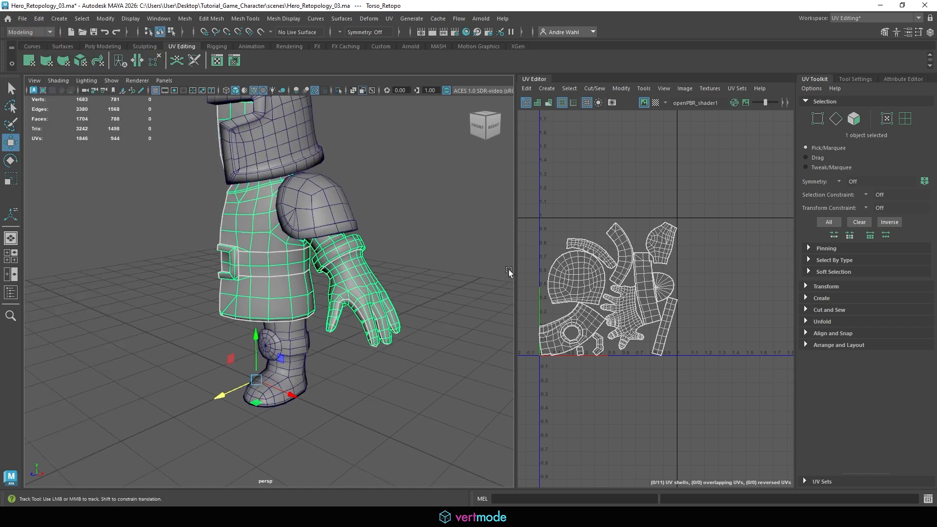
- Frame the round knee pad and isolate it in the viewport
{"action": "scroll", "coordinate": [385, 271], "scroll_direction": "down", "scroll_amount": 3}
{"action": "left_click", "coordinate": [280, 298]}
{"action": "key", "text": "f"}
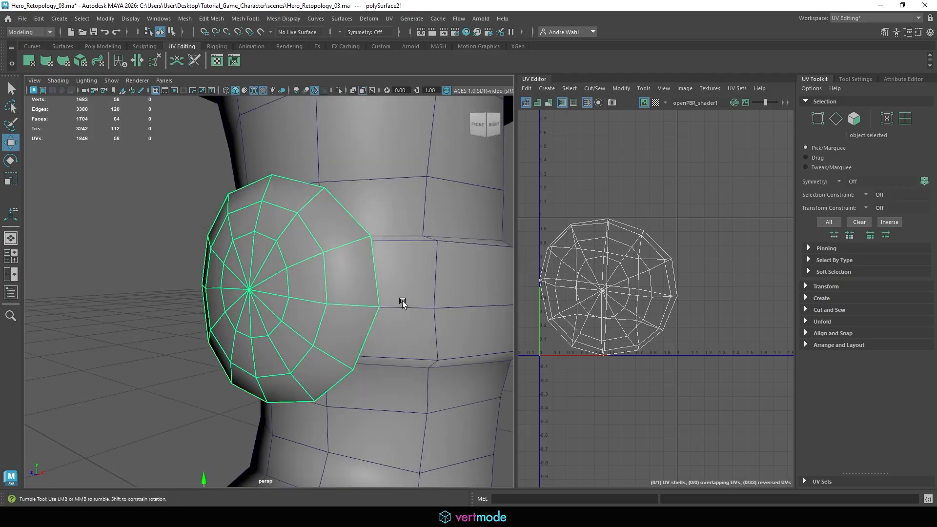
{"action": "left_click_drag", "start_coordinate": [402, 300], "coordinate": [345, 307], "text": "alt"}
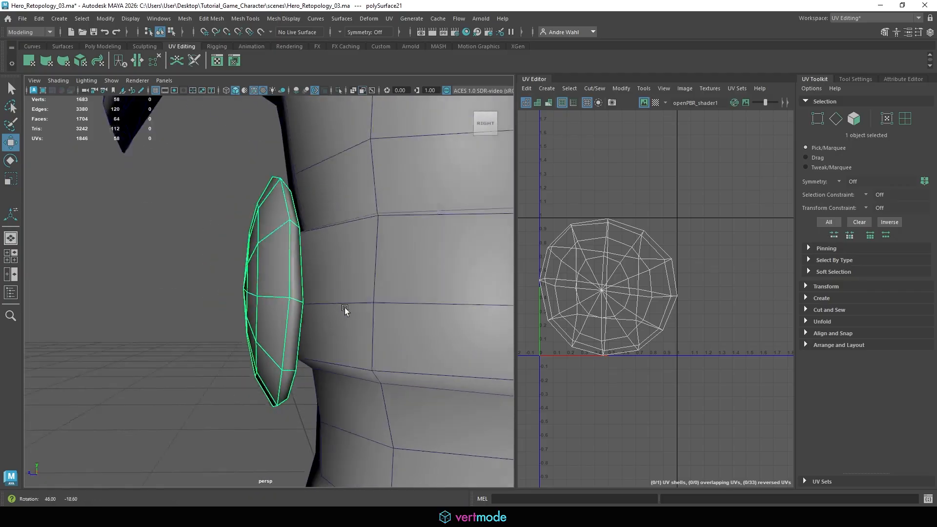
{"action": "left_click", "coordinate": [339, 92]}
- Cut the knee pad's UVs along the 12-edge loop around its outer rim
{"action": "right_click_drag", "start_coordinate": [309, 242], "coordinate": [279, 212]}
{"action": "left_click", "coordinate": [284, 259]}
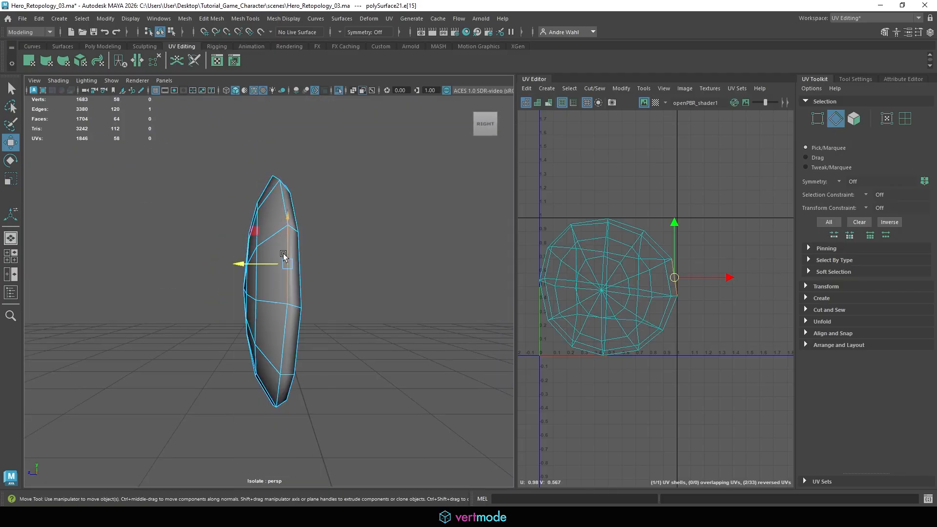
{"action": "double_click", "coordinate": [283, 253]}
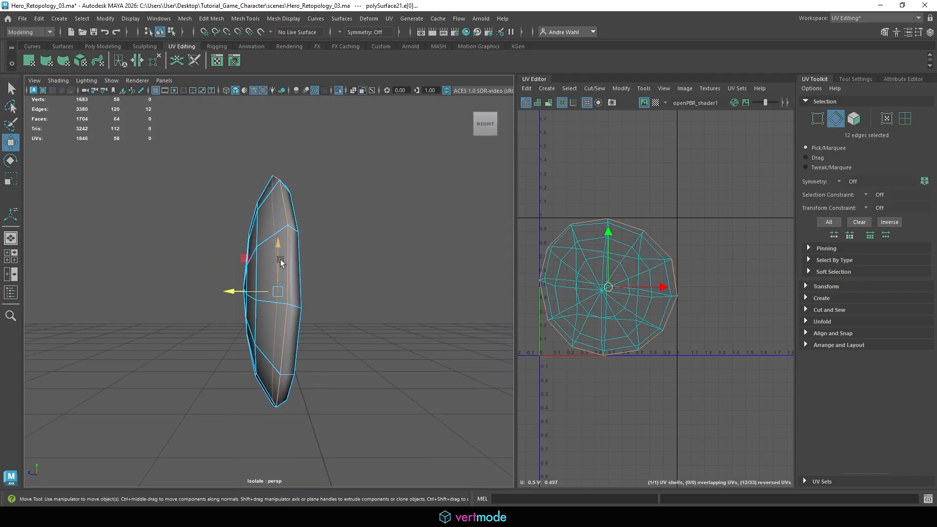
{"action": "left_click", "coordinate": [590, 89]}
{"action": "left_click", "coordinate": [618, 140]}
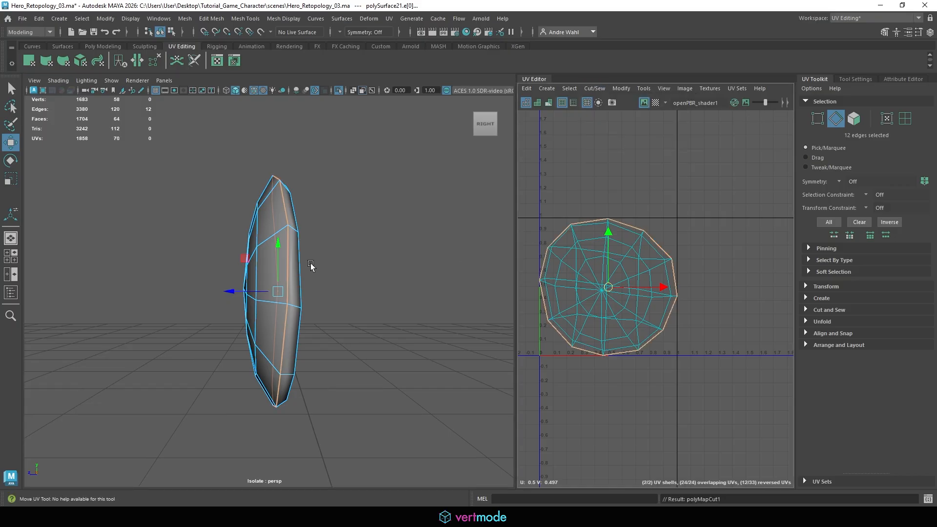
- Unfold the whole knee pad's UVs in object mode
{"action": "right_click_drag", "start_coordinate": [317, 246], "coordinate": [411, 212]}
{"action": "left_click_drag", "start_coordinate": [294, 236], "coordinate": [400, 244], "text": "alt"}
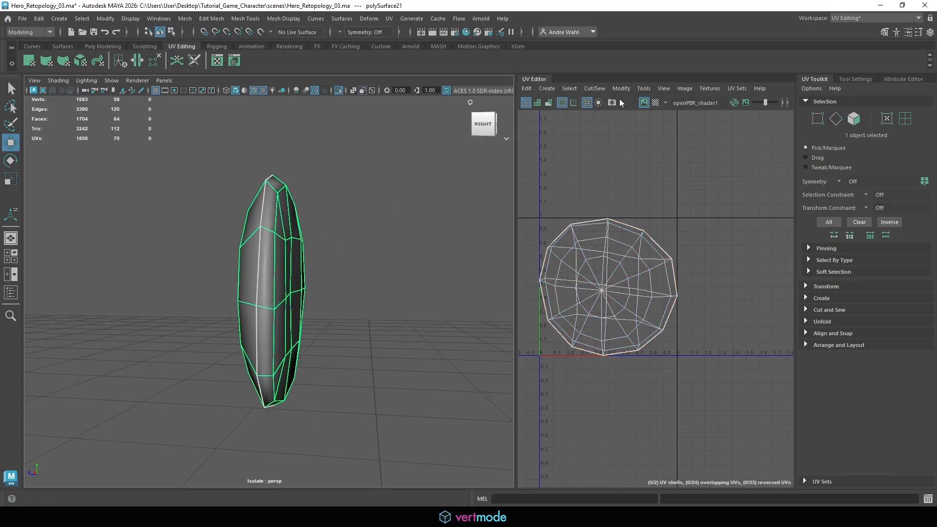
{"action": "left_click", "coordinate": [626, 87]}
{"action": "left_click", "coordinate": [635, 394]}
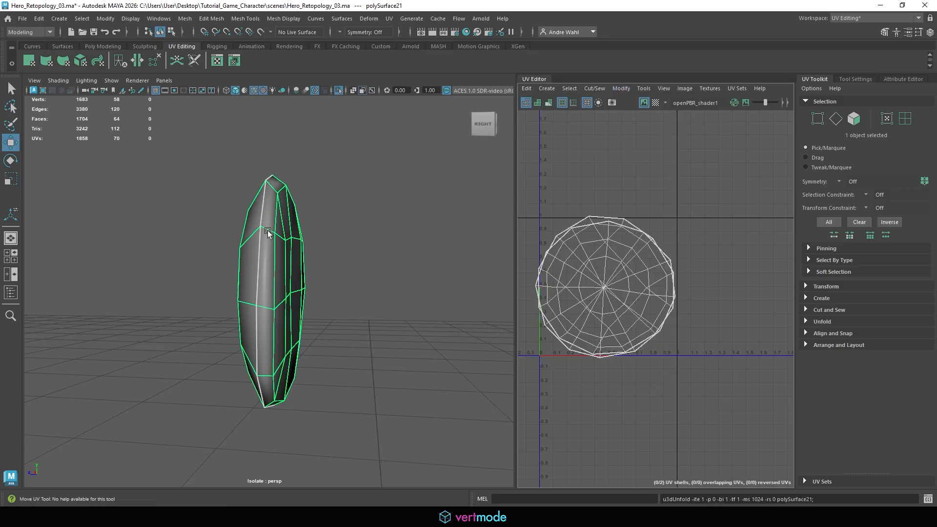
{"action": "left_click_drag", "start_coordinate": [310, 248], "coordinate": [255, 212], "text": "alt"}
{"action": "right_click_drag", "start_coordinate": [253, 209], "coordinate": [252, 187]}
{"action": "double_click", "coordinate": [252, 195]}
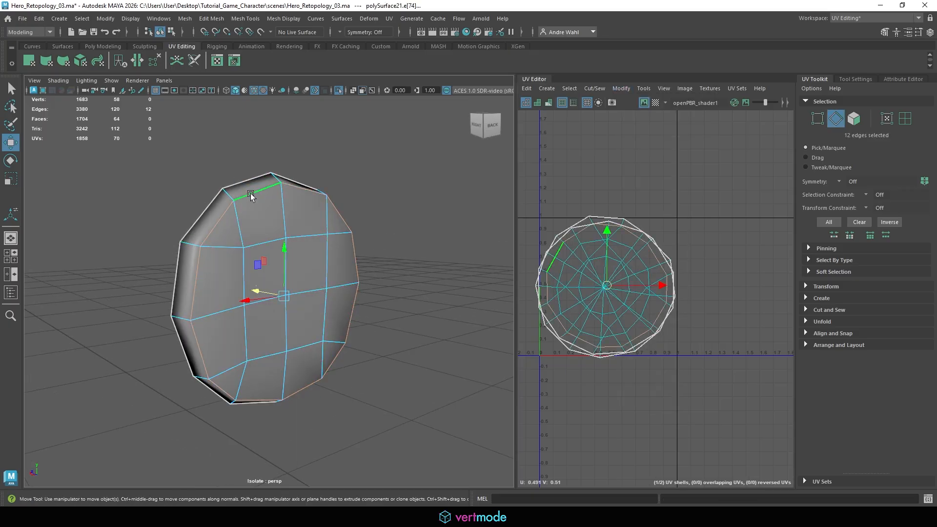
{"action": "left_click_drag", "start_coordinate": [252, 196], "coordinate": [361, 217], "text": "alt"}
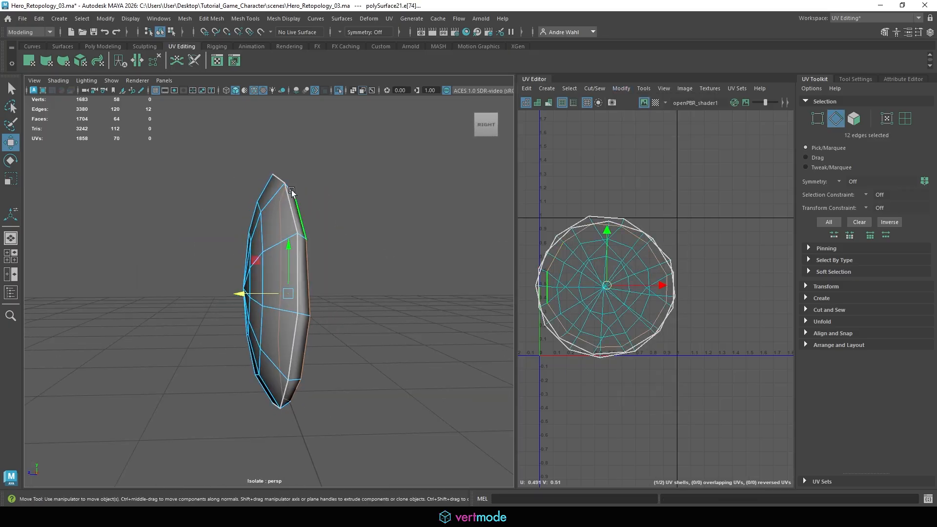
{"action": "right_click_drag", "start_coordinate": [272, 200], "coordinate": [258, 170]}
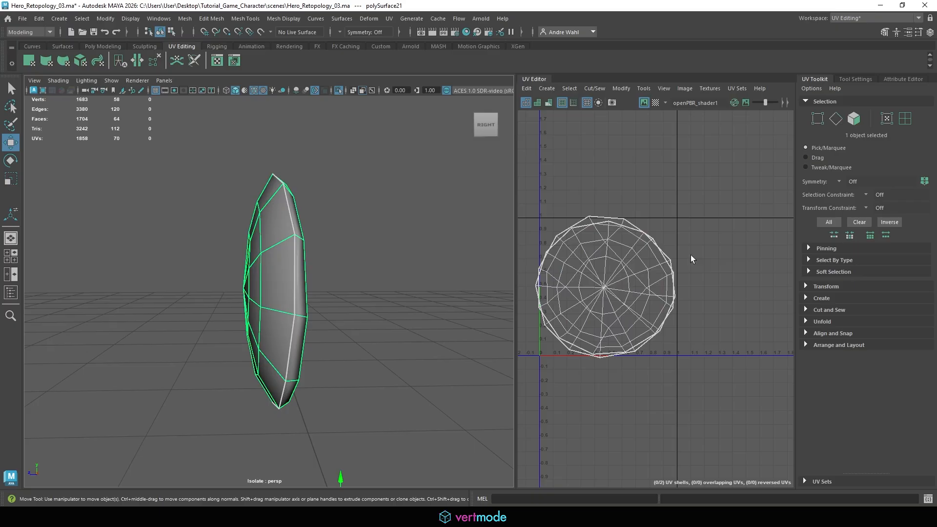
- Lay out the knee pad's UV shells and end its isolation to show the whole character
{"action": "left_click", "coordinate": [619, 89]}
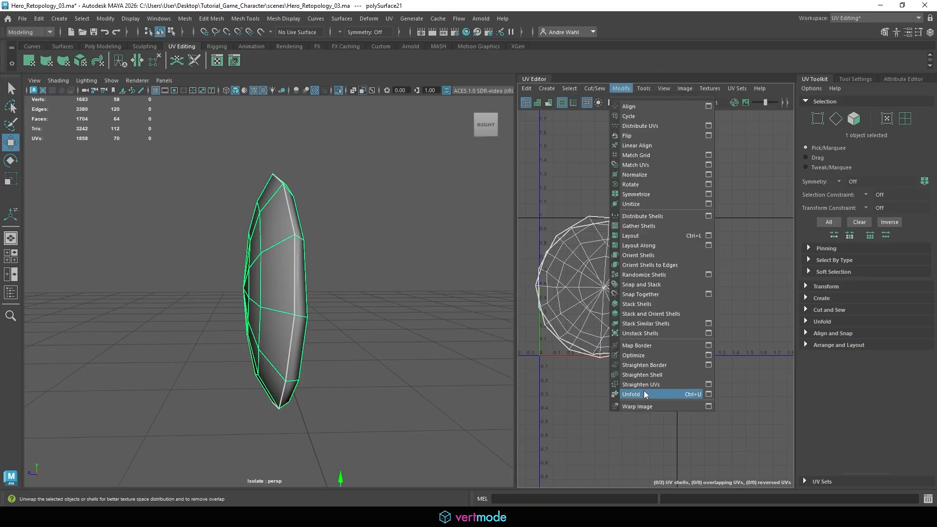
{"action": "left_click", "coordinate": [635, 236]}
{"action": "left_click", "coordinate": [396, 270]}
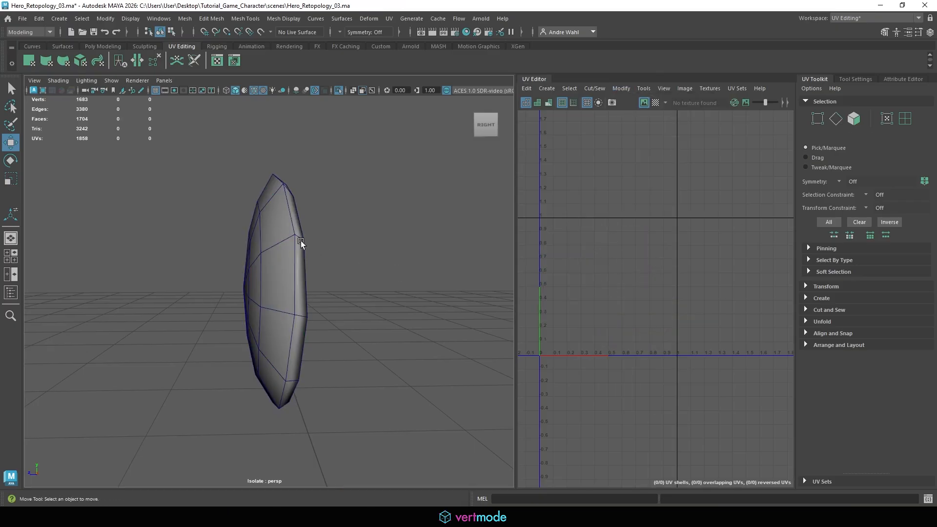
{"action": "left_click", "coordinate": [301, 241]}
{"action": "left_click", "coordinate": [339, 90]}
- Frame the shoulder pad on the upper arm and isolate it in the viewport
{"action": "scroll", "coordinate": [232, 268], "scroll_direction": "down", "scroll_amount": 5}
{"action": "scroll", "coordinate": [232, 268], "scroll_direction": "down", "scroll_amount": 3}
{"action": "middle_click_drag", "start_coordinate": [295, 201], "coordinate": [303, 301], "text": "alt"}
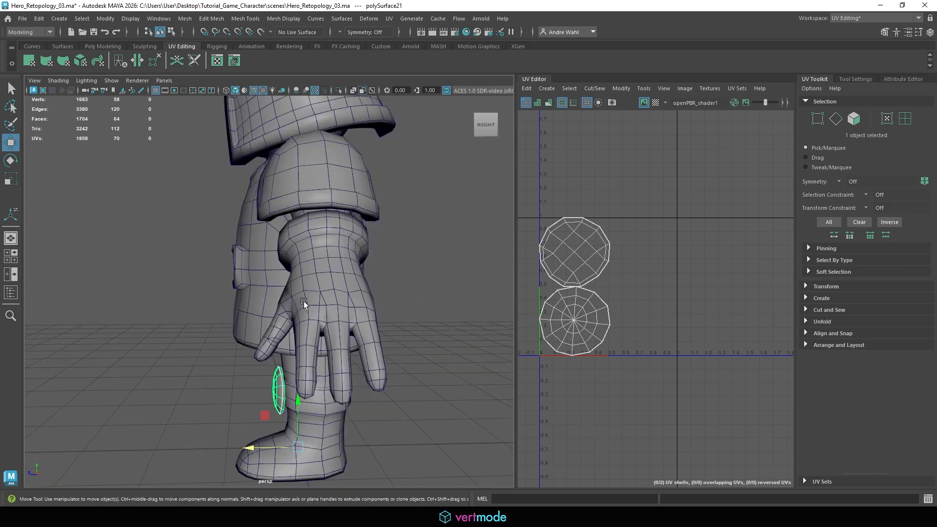
{"action": "left_click_drag", "start_coordinate": [303, 301], "coordinate": [366, 297], "text": "alt"}
{"action": "left_click", "coordinate": [330, 175]}
{"action": "key", "text": "f"}
{"action": "left_click_drag", "start_coordinate": [290, 237], "coordinate": [396, 232], "text": "alt"}
{"action": "left_click", "coordinate": [337, 91]}
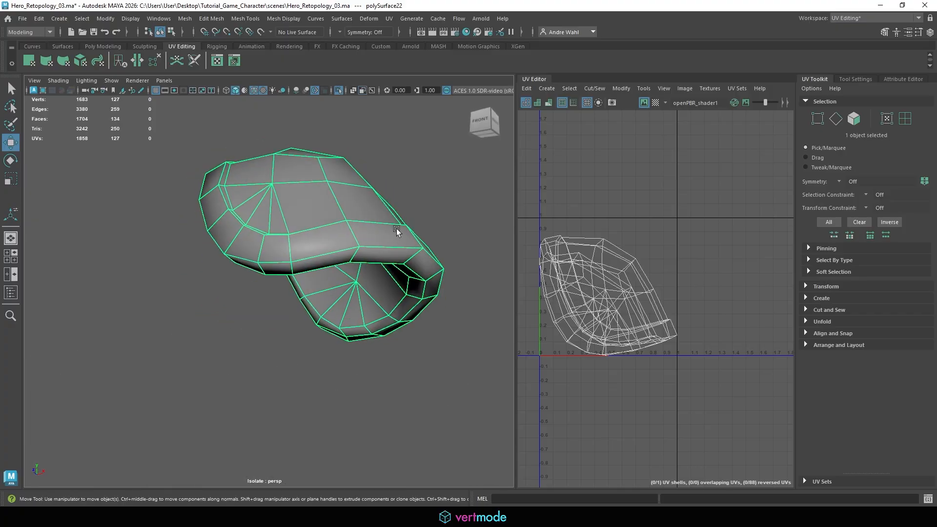
- Cut the shoulder pad's UVs along the outer and inner edge loops of its rim, 40 edges altogether
{"action": "right_click_drag", "start_coordinate": [351, 228], "coordinate": [355, 193]}
{"action": "double_click", "coordinate": [316, 256]}
{"action": "mouse_move", "coordinate": [389, 242]}
{"action": "left_mouse_down", "text": "alt"}
{"action": "mouse_move", "coordinate": [411, 256]}
{"action": "mouse_move", "coordinate": [382, 226]}
{"action": "left_mouse_up", "text": "alt"}
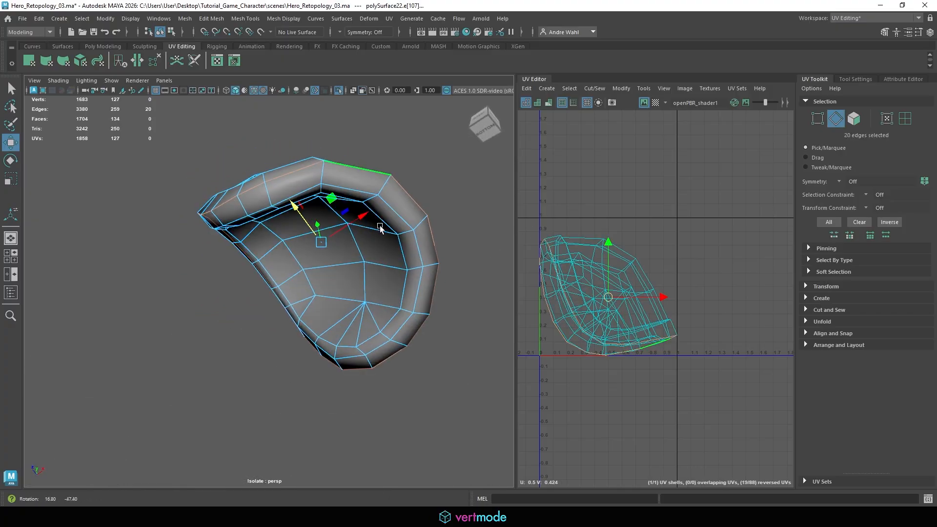
{"action": "double_click", "coordinate": [297, 193], "text": "shift"}
{"action": "left_click_drag", "start_coordinate": [426, 256], "coordinate": [428, 314], "text": "alt"}
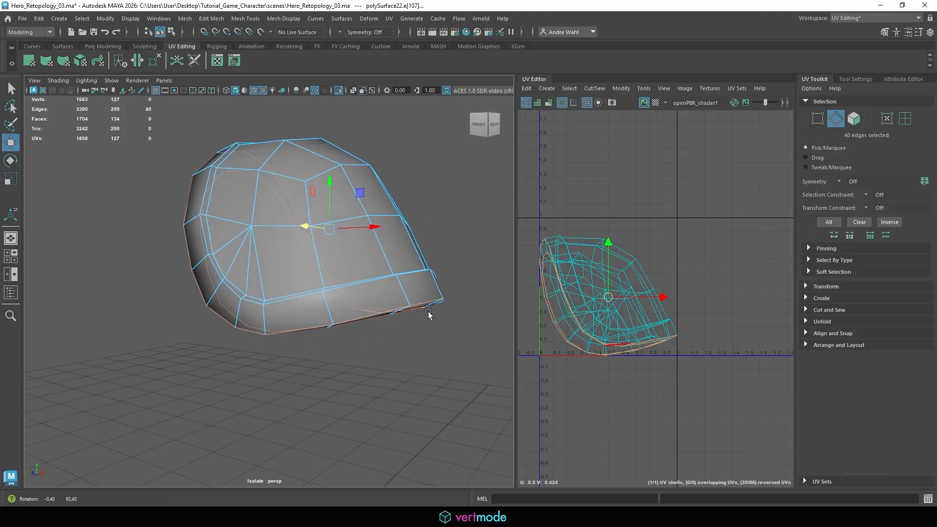
{"action": "left_click", "coordinate": [591, 89]}
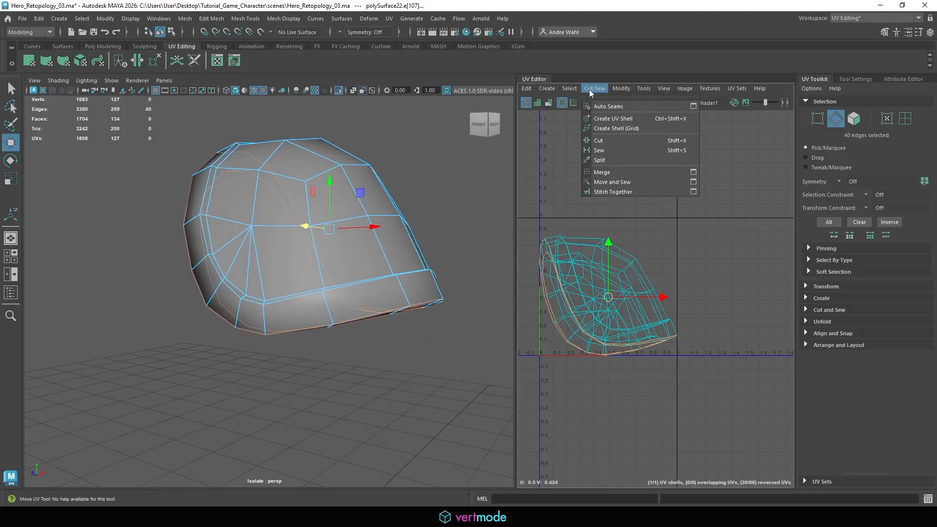
{"action": "left_click", "coordinate": [604, 143]}
- Unfold the whole shoulder pad's UVs in object mode
{"action": "right_click", "coordinate": [386, 200]}
{"action": "left_click", "coordinate": [420, 187]}
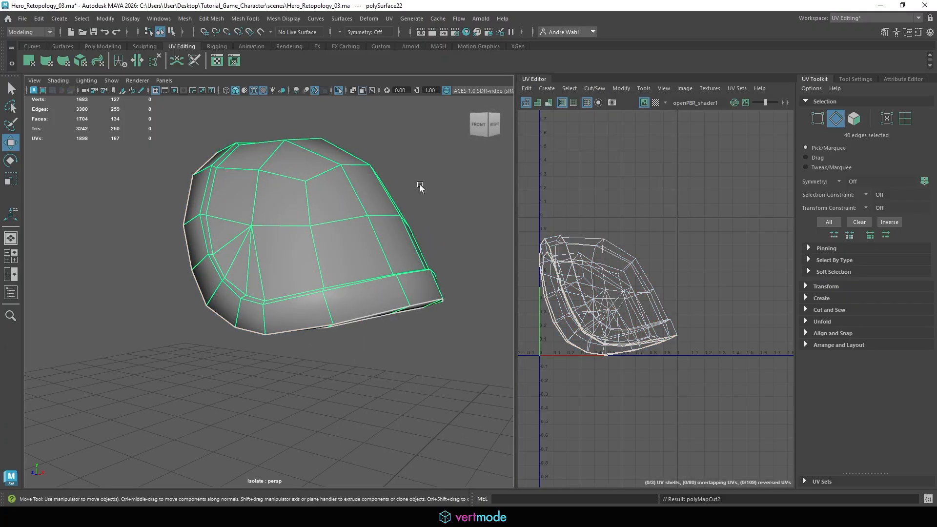
{"action": "left_click", "coordinate": [621, 88]}
{"action": "left_click", "coordinate": [629, 394]}
{"action": "right_click_drag", "start_coordinate": [692, 231], "coordinate": [619, 237], "text": "alt"}
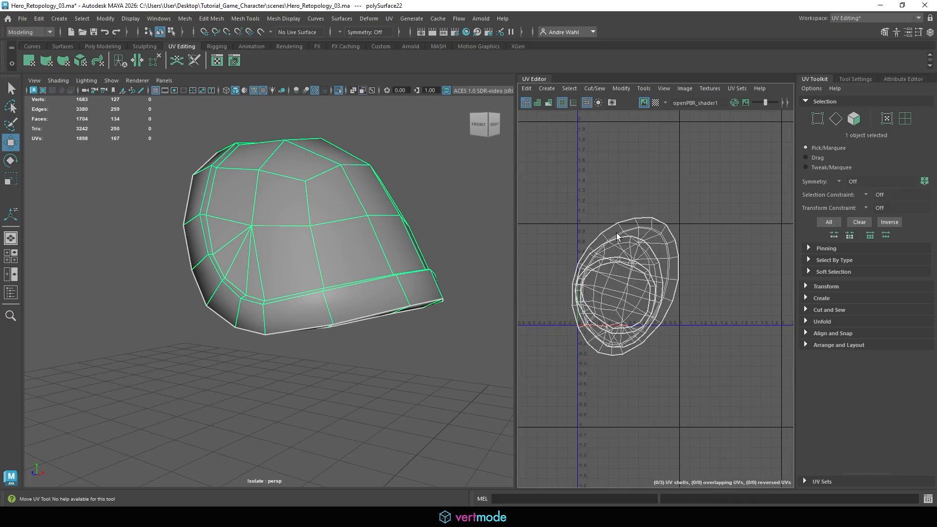
{"action": "middle_click_drag", "start_coordinate": [619, 237], "coordinate": [606, 197], "text": "alt"}
- Lay out the shoulder pad's separated UV shells within the UV tile
{"action": "right_click", "coordinate": [651, 204]}
{"action": "right_click", "coordinate": [379, 222]}
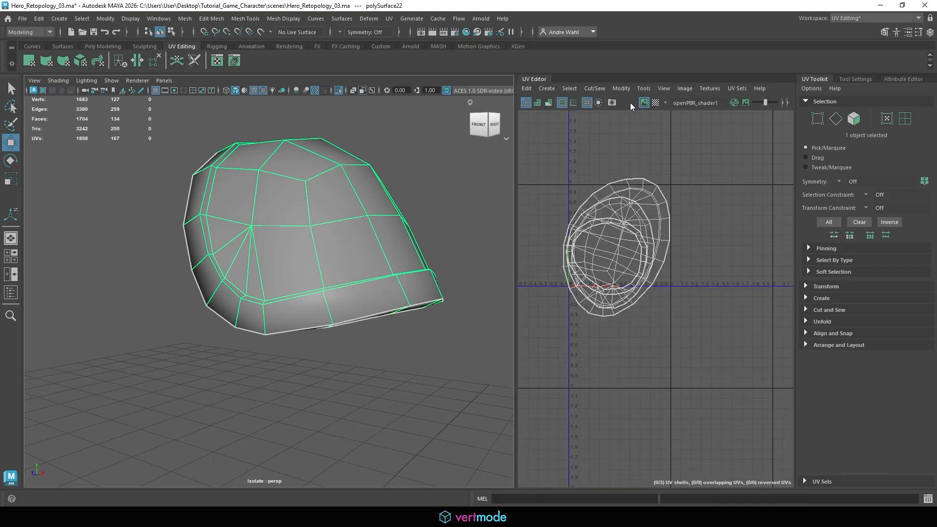
{"action": "left_click", "coordinate": [622, 88]}
{"action": "left_click", "coordinate": [635, 236]}
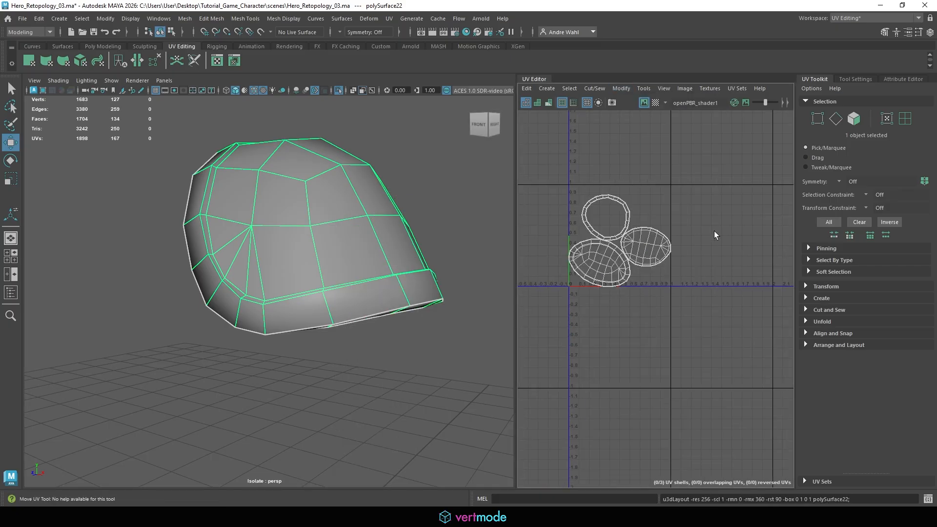
{"action": "scroll", "coordinate": [702, 232], "scroll_direction": "up", "scroll_amount": 3}
{"action": "middle_click_drag", "start_coordinate": [691, 235], "coordinate": [720, 239], "text": "alt"}
- Cut the ring-shaped rim shell at one cross edge at the top middle of the shoulder pad's arch
{"action": "left_click_drag", "start_coordinate": [288, 247], "coordinate": [431, 247], "text": "alt"}
{"action": "right_click_drag", "start_coordinate": [294, 167], "coordinate": [293, 139]}
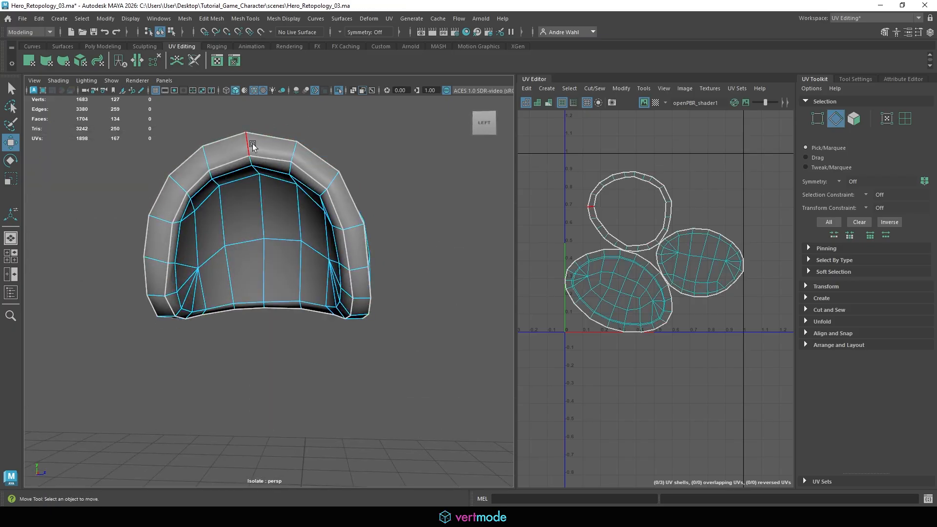
{"action": "left_click", "coordinate": [250, 146]}
{"action": "middle_click_drag", "start_coordinate": [259, 148], "coordinate": [283, 215], "text": "alt"}
{"action": "left_click_drag", "start_coordinate": [279, 161], "coordinate": [280, 183], "text": "alt"}
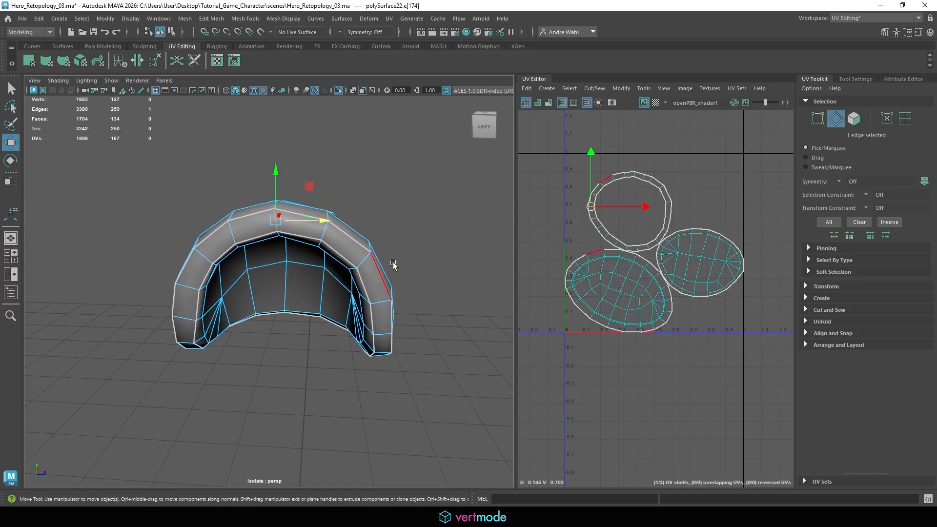
{"action": "left_click", "coordinate": [593, 88]}
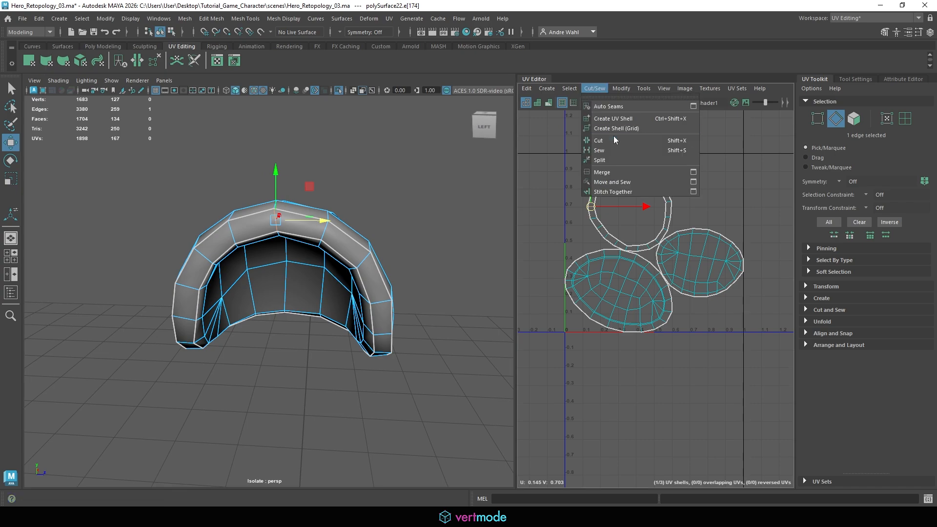
{"action": "left_click", "coordinate": [610, 139]}
- Repeat the UV layout of the whole shoulder pad in object mode
{"action": "key", "text": "F8"}
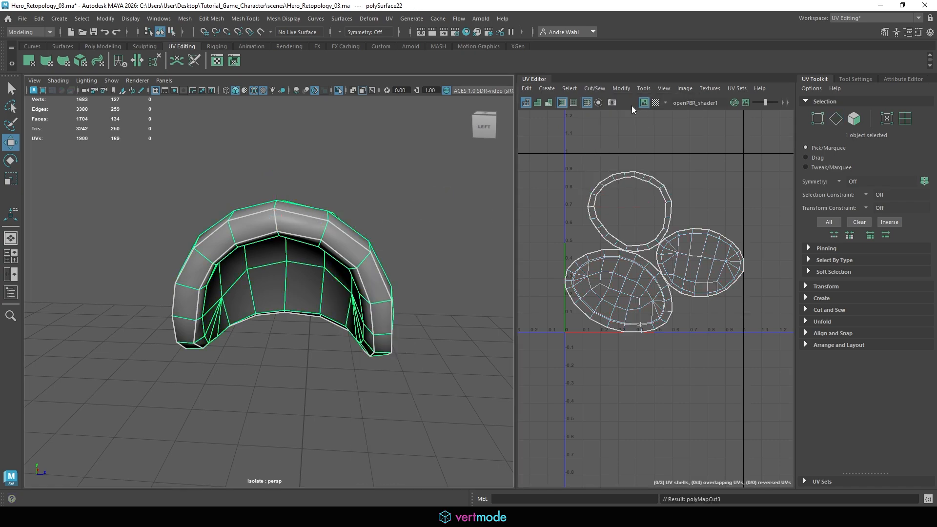
{"action": "left_click", "coordinate": [611, 90]}
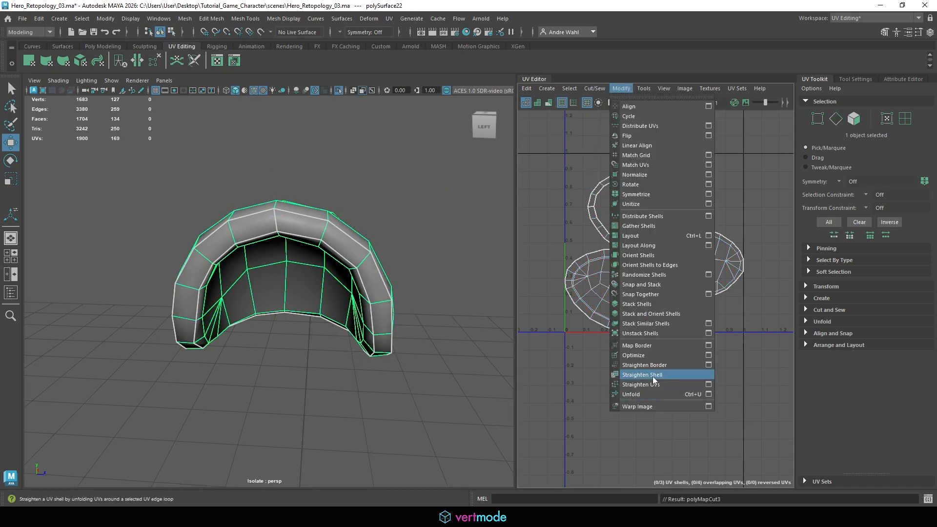
{"action": "left_click", "coordinate": [648, 236]}
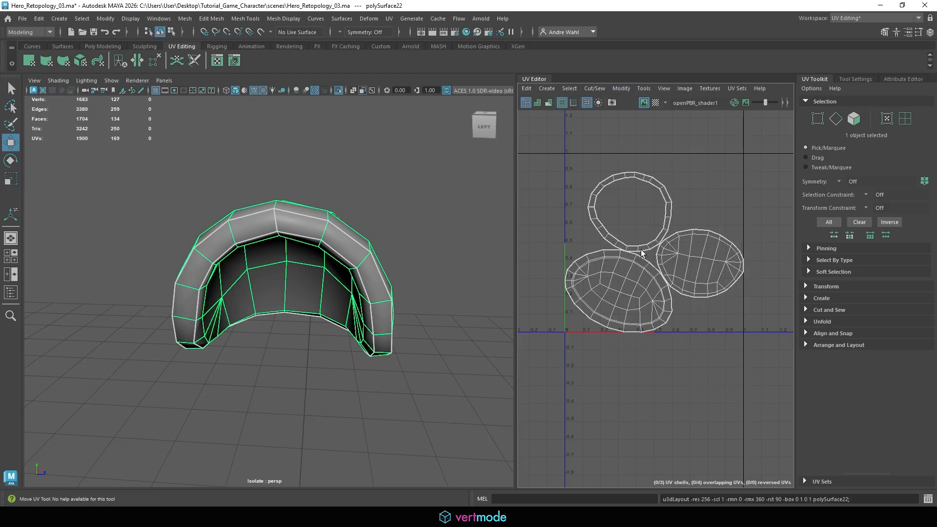
{"action": "scroll", "coordinate": [632, 232], "scroll_direction": "up", "scroll_amount": 5}
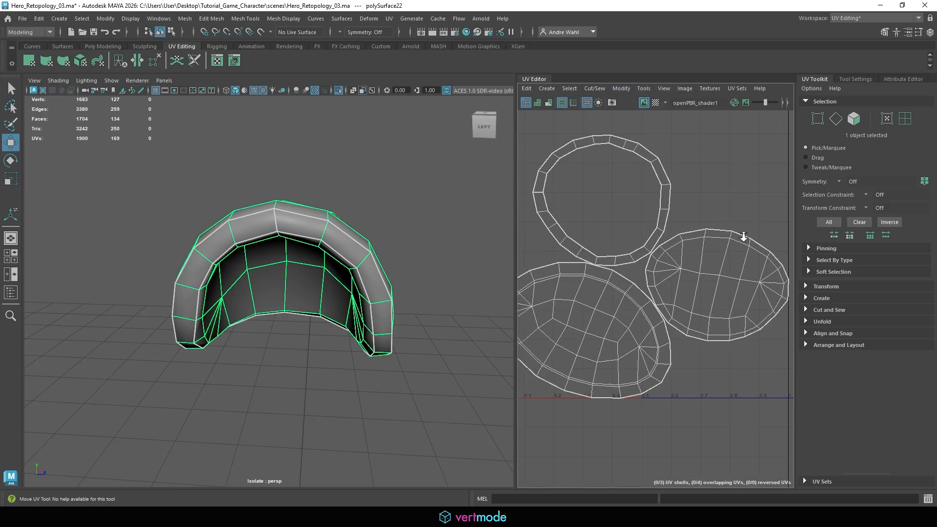
- Select the ring shell's 20 faces in the UV editor and examine where they run around the shoulder pad's rim
{"action": "right_click_drag", "start_coordinate": [578, 189], "coordinate": [579, 218]}
{"action": "left_click", "coordinate": [537, 203]}
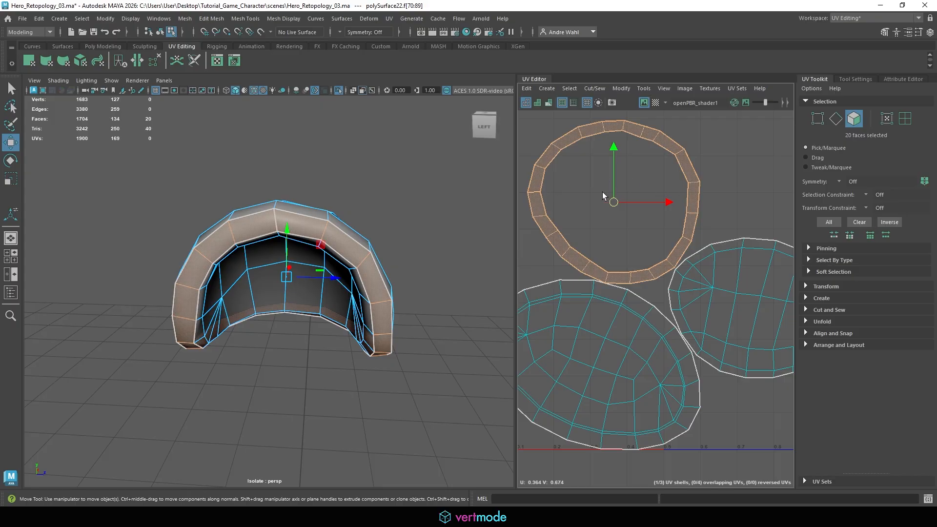
{"action": "middle_click_drag", "start_coordinate": [580, 198], "coordinate": [612, 193], "text": "alt"}
{"action": "left_click_drag", "start_coordinate": [299, 259], "coordinate": [330, 178], "text": "alt"}
{"action": "middle_click_drag", "start_coordinate": [391, 380], "coordinate": [305, 251], "text": "alt"}
{"action": "left_click_drag", "start_coordinate": [295, 320], "coordinate": [308, 271], "text": "alt"}
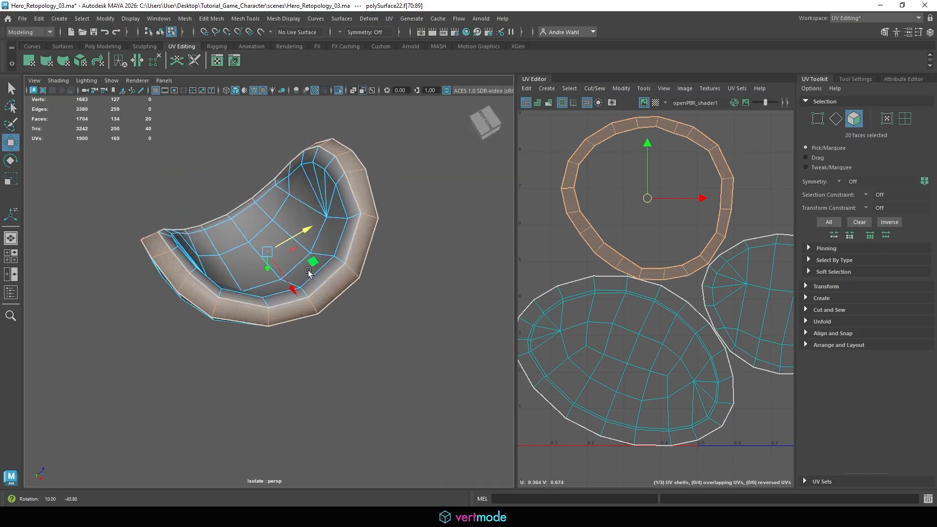
- Cut a second cross edge of the shoulder pad's rim, opposite the first cut, to split the ring in two
{"action": "right_click_drag", "start_coordinate": [309, 229], "coordinate": [311, 267]}
{"action": "right_click_drag", "start_coordinate": [313, 198], "coordinate": [313, 198]}
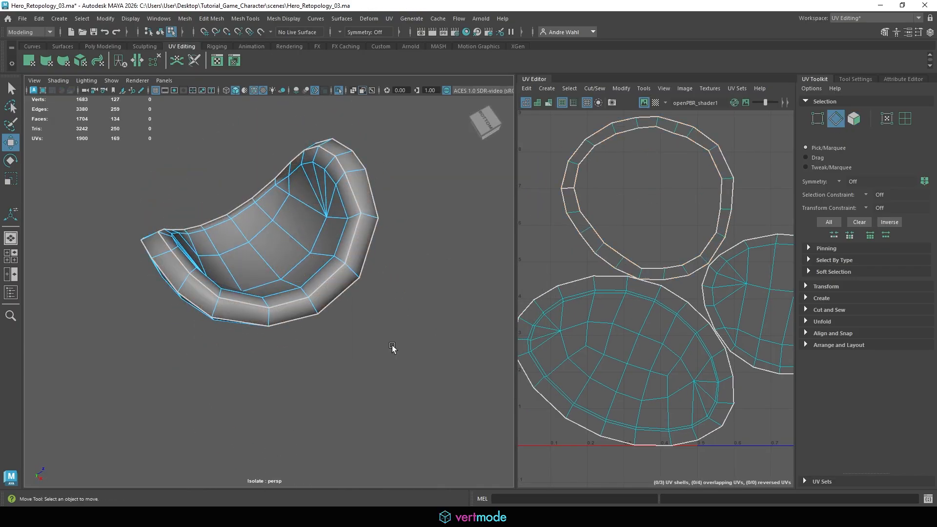
{"action": "left_click_drag", "start_coordinate": [334, 376], "coordinate": [341, 382], "text": "alt"}
{"action": "left_click", "coordinate": [310, 316]}
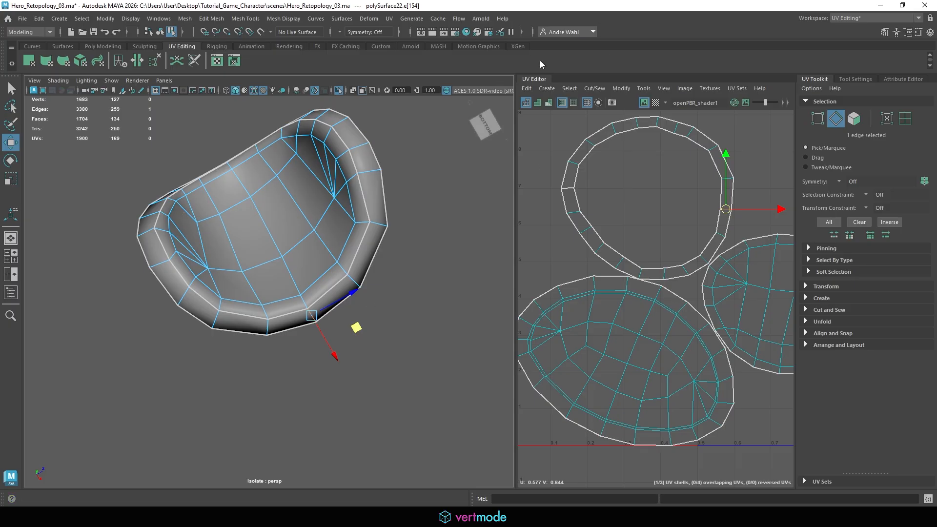
{"action": "left_click", "coordinate": [594, 88]}
{"action": "left_click", "coordinate": [605, 142]}
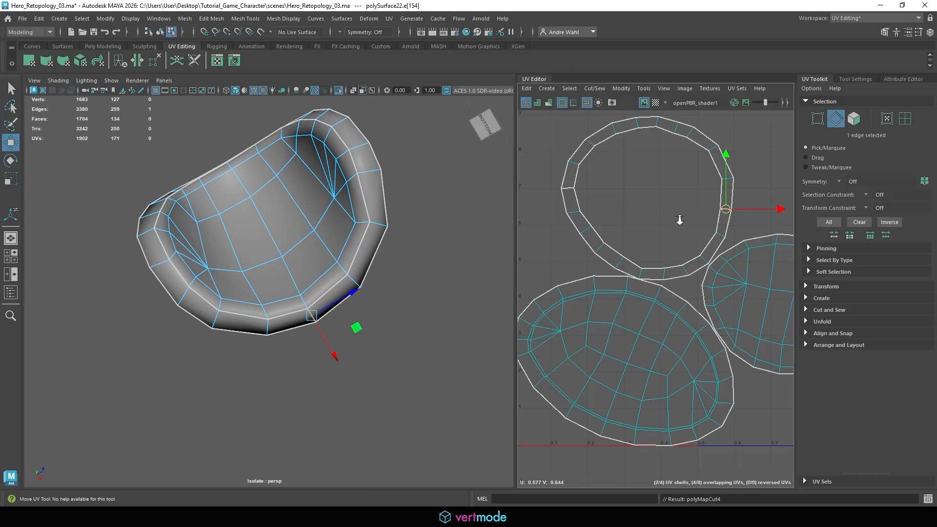
- Select all 171 UVs of the shoulder pad and unfold them
{"action": "scroll", "coordinate": [565, 210], "scroll_direction": "down", "scroll_amount": 5}
{"action": "right_click_drag", "start_coordinate": [606, 183], "coordinate": [616, 208]}
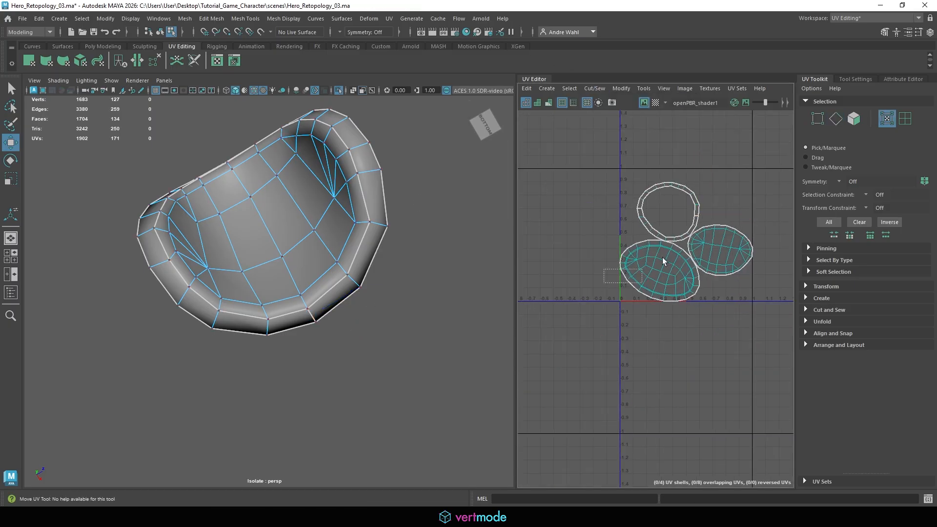
{"action": "left_click_drag", "start_coordinate": [662, 257], "coordinate": [764, 171]}
{"action": "left_click", "coordinate": [621, 89]}
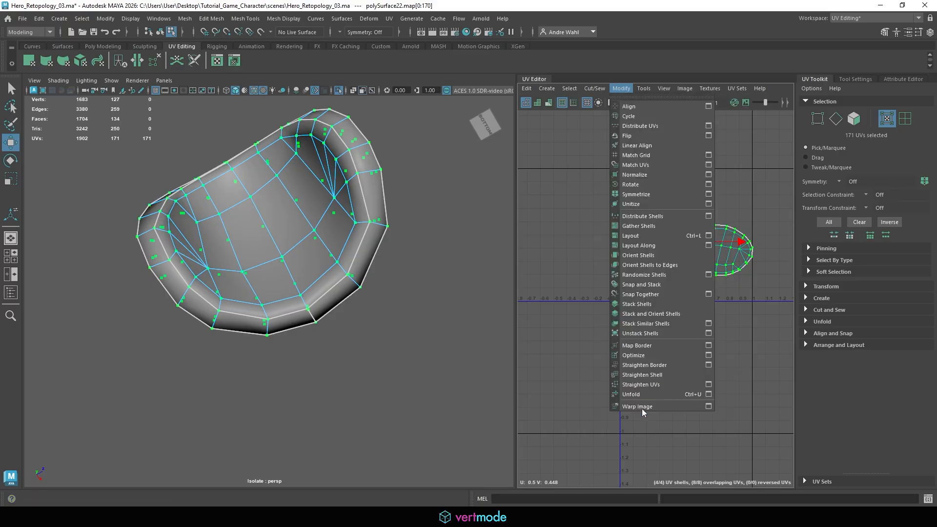
{"action": "left_click", "coordinate": [643, 456]}
{"action": "scroll", "coordinate": [698, 209], "scroll_direction": "up", "scroll_amount": 3}
{"action": "middle_click_drag", "start_coordinate": [699, 208], "coordinate": [616, 212], "text": "alt"}
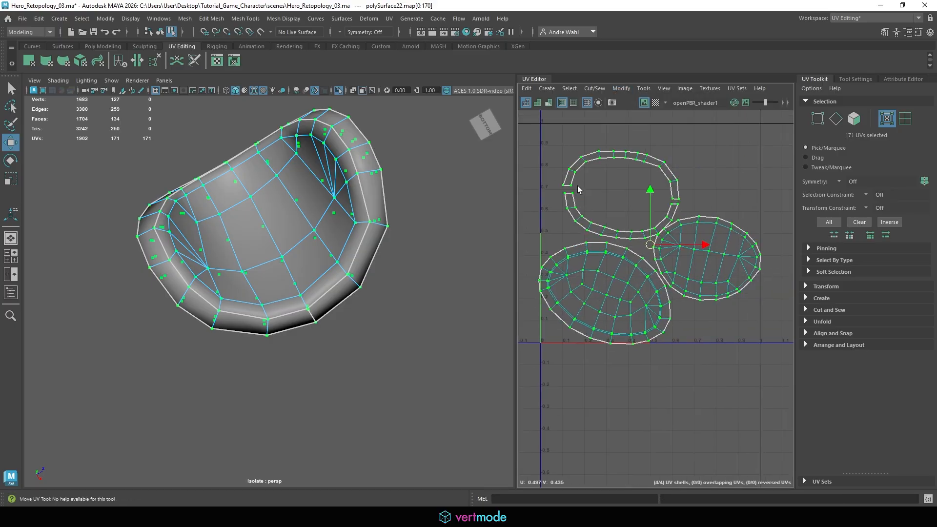
- Lay out the shoulder pad's UV shells and end its isolation to show the whole character
{"action": "left_click", "coordinate": [637, 91]}
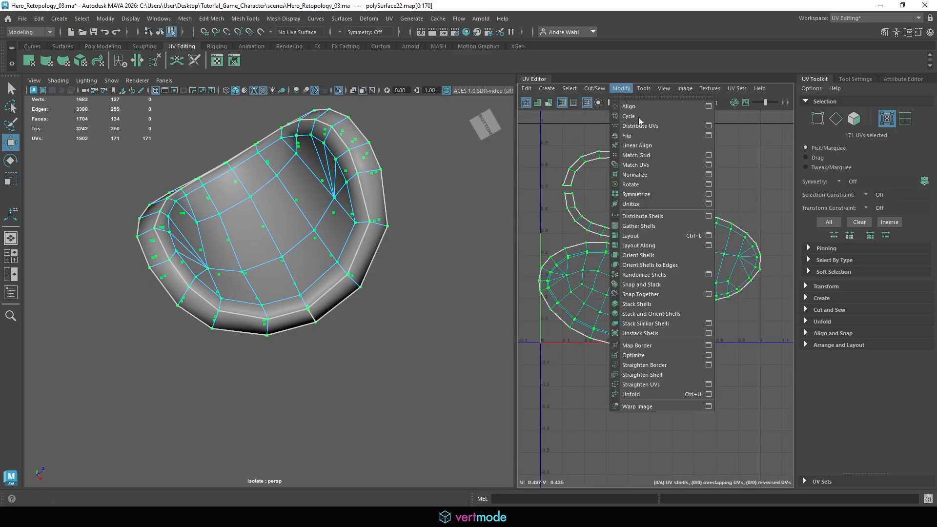
{"action": "left_click", "coordinate": [631, 238]}
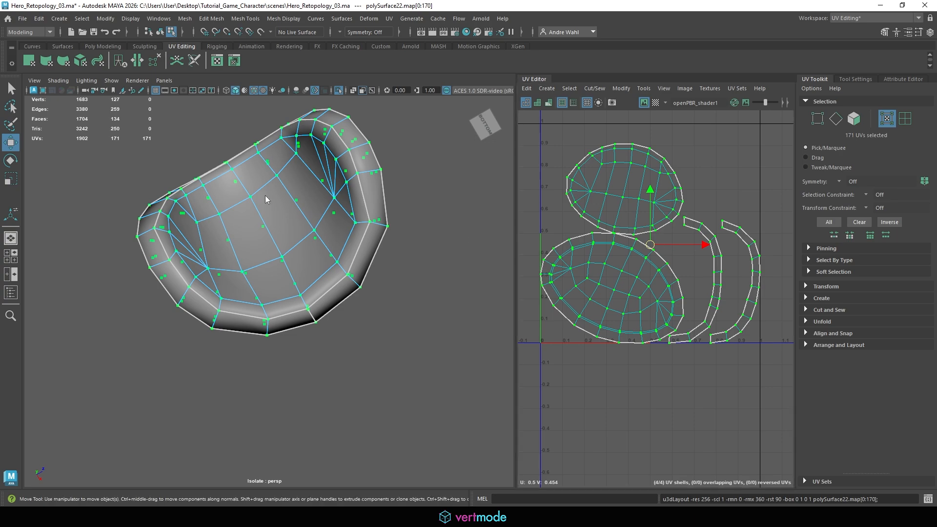
{"action": "right_click_drag", "start_coordinate": [265, 198], "coordinate": [353, 168]}
{"action": "left_click_drag", "start_coordinate": [353, 168], "coordinate": [278, 307], "text": "alt"}
{"action": "left_click", "coordinate": [278, 307]}
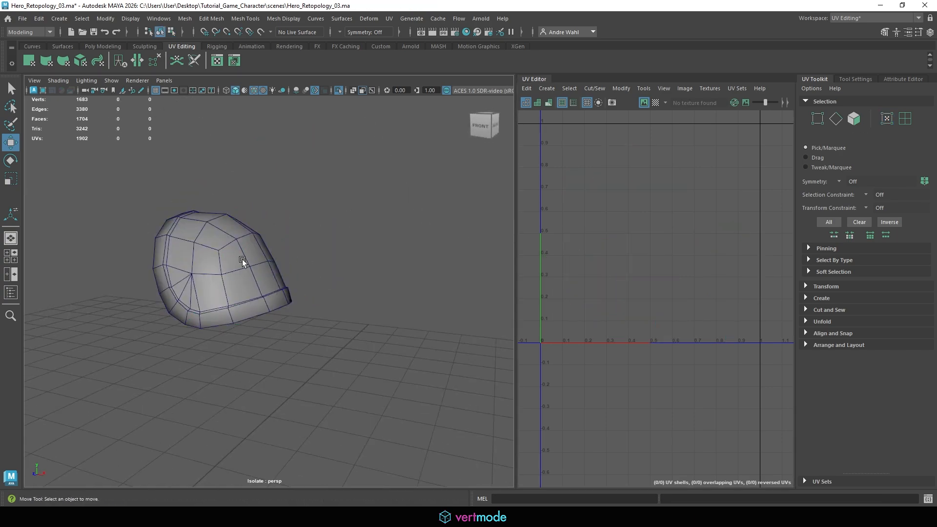
{"action": "left_click", "coordinate": [242, 259]}
{"action": "left_click", "coordinate": [337, 90]}
- Select the leg and boot mesh and isolate it in the viewport
{"action": "middle_click_drag", "start_coordinate": [367, 293], "coordinate": [441, 174], "text": "alt"}
{"action": "right_click_drag", "start_coordinate": [441, 174], "coordinate": [358, 222], "text": "alt"}
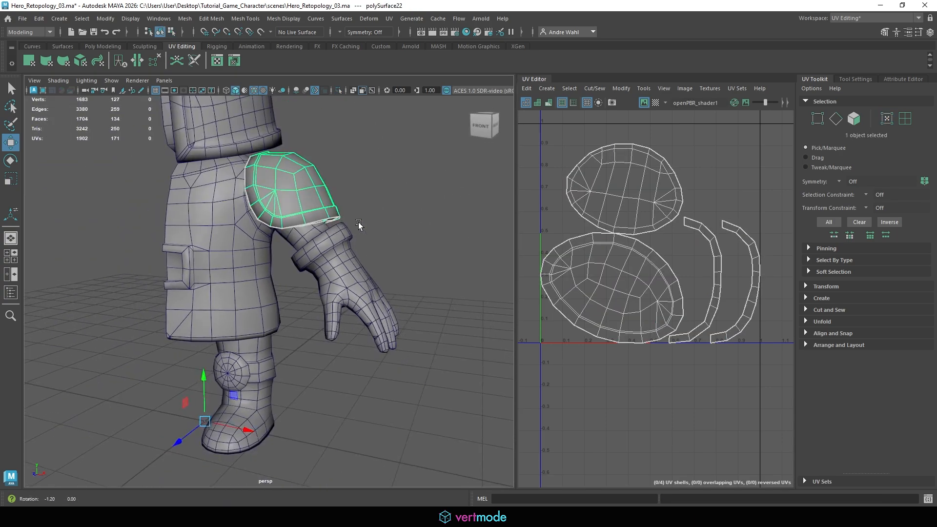
{"action": "middle_click_drag", "start_coordinate": [277, 359], "coordinate": [312, 262], "text": "alt"}
{"action": "left_click", "coordinate": [313, 263]}
{"action": "left_click_drag", "start_coordinate": [316, 264], "coordinate": [360, 258], "text": "alt"}
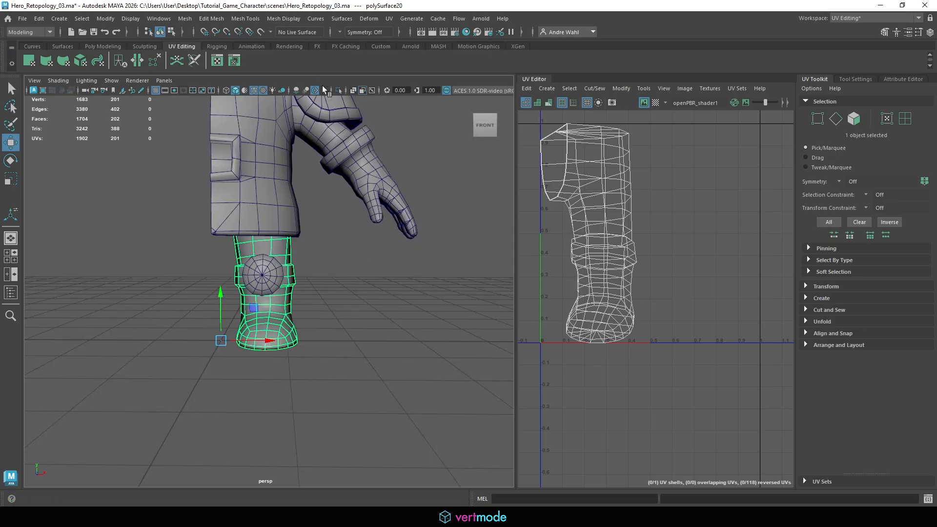
{"action": "left_click", "coordinate": [338, 90]}
- Cut the UVs along the full edge loop at the boot cuff's upper rim to separate the leg from the boot
{"action": "right_click_drag", "start_coordinate": [161, 247], "coordinate": [218, 257], "text": "alt"}
{"action": "left_click_drag", "start_coordinate": [217, 257], "coordinate": [354, 317], "text": "alt"}
{"action": "middle_click_drag", "start_coordinate": [275, 297], "coordinate": [347, 318], "text": "alt"}
{"action": "scroll", "coordinate": [279, 261], "scroll_direction": "up", "scroll_amount": 4}
{"action": "right_click_drag", "start_coordinate": [278, 247], "coordinate": [247, 242]}
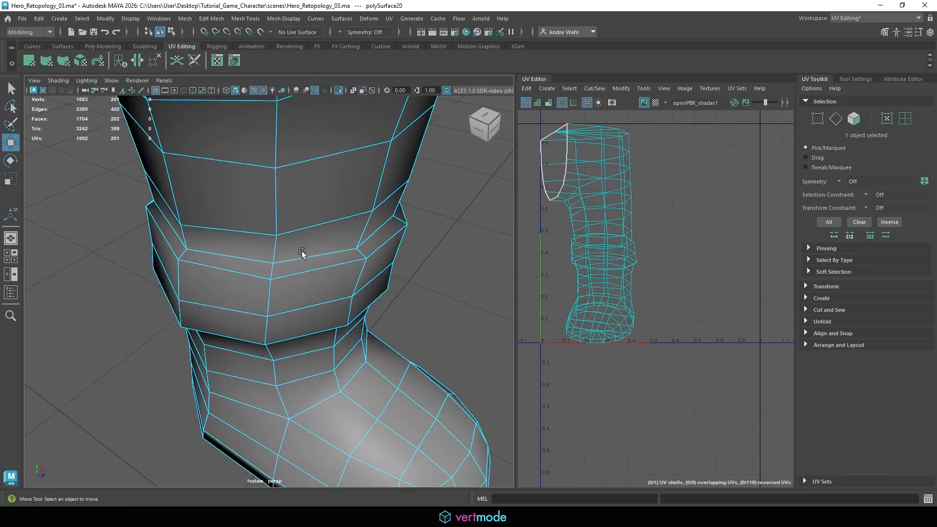
{"action": "double_click", "coordinate": [302, 253]}
{"action": "left_click", "coordinate": [602, 90]}
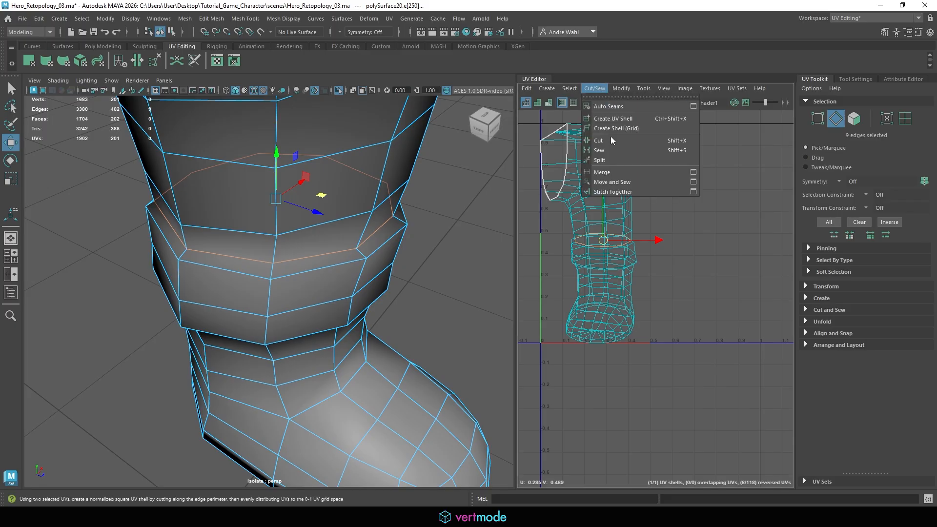
{"action": "left_click", "coordinate": [610, 150]}
- Cut the five edges running down the leg's inner side from the crotch opening to the boot cuff
{"action": "left_click_drag", "start_coordinate": [435, 236], "coordinate": [231, 223], "text": "alt"}
{"action": "key", "text": "q"}
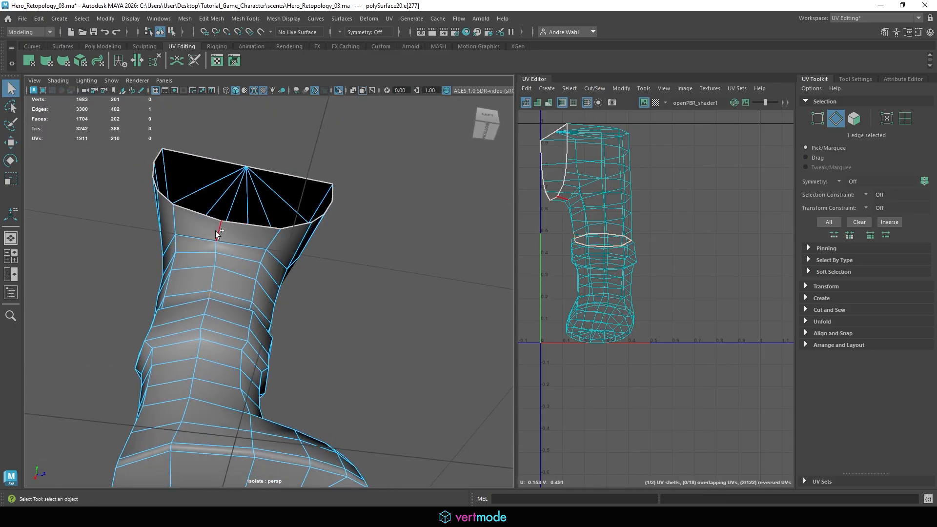
{"action": "left_click", "coordinate": [591, 90]}
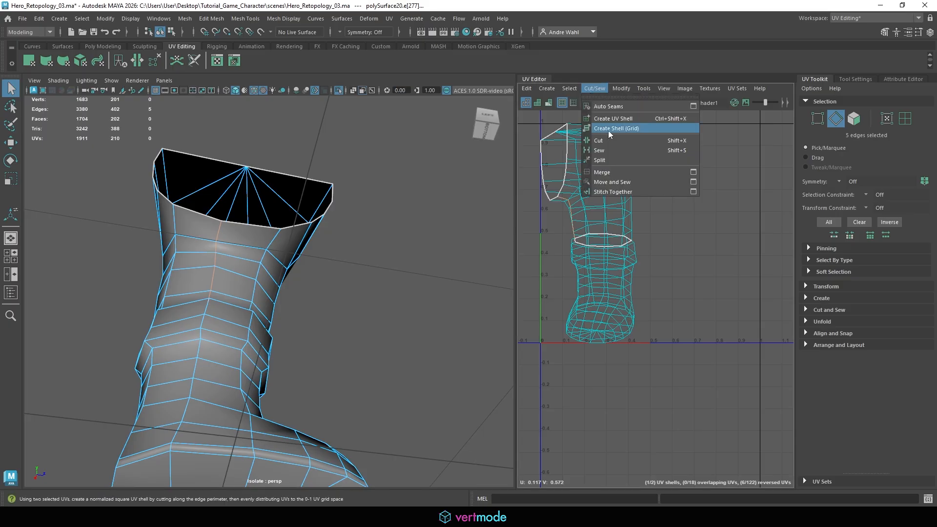
{"action": "left_click", "coordinate": [610, 142]}
- Return to the whole leg and boot object and unfold its UVs
{"action": "right_click", "coordinate": [298, 228]}
{"action": "left_click", "coordinate": [334, 223]}
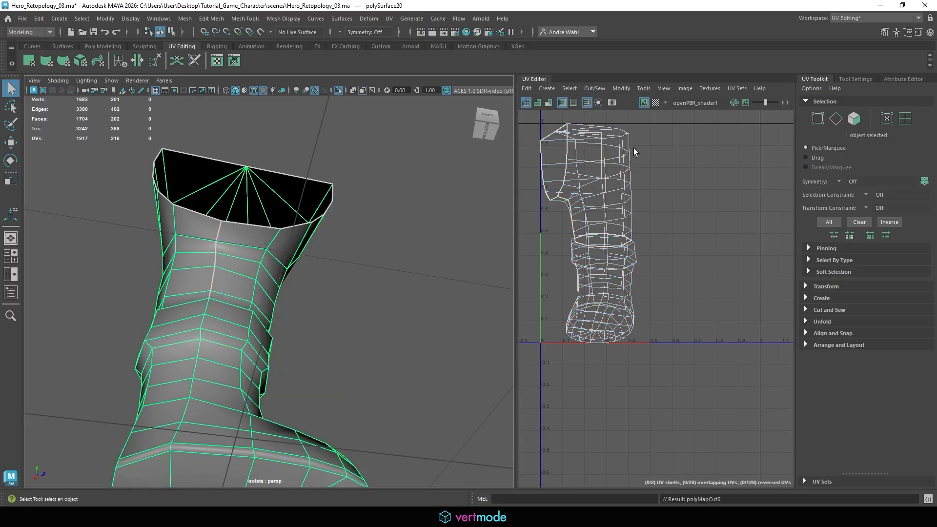
{"action": "left_click", "coordinate": [621, 88]}
{"action": "left_click", "coordinate": [628, 394]}
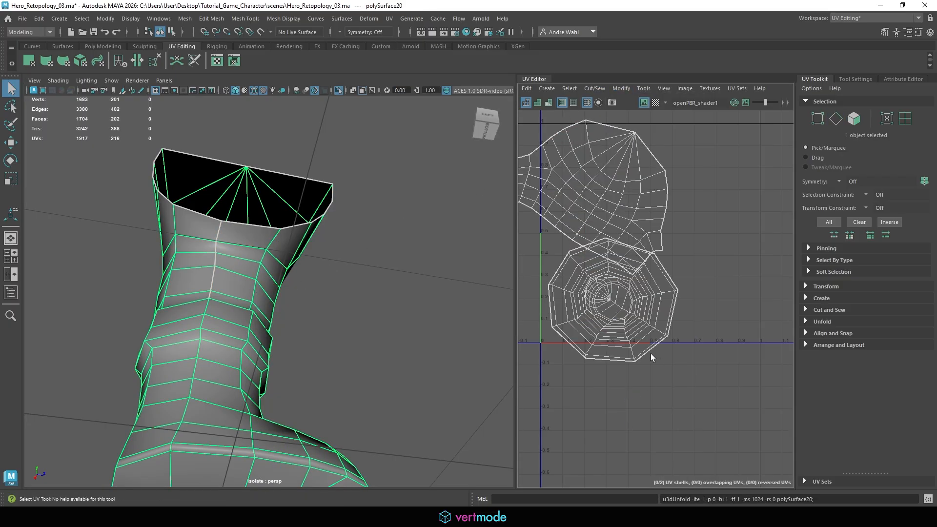
- Cut the seven-edge row around the top cap of the leg to separate the cap from the thigh
{"action": "left_click_drag", "start_coordinate": [429, 229], "coordinate": [299, 288], "text": "alt"}
{"action": "right_click_drag", "start_coordinate": [331, 209], "coordinate": [338, 157]}
{"action": "double_click", "coordinate": [335, 135]}
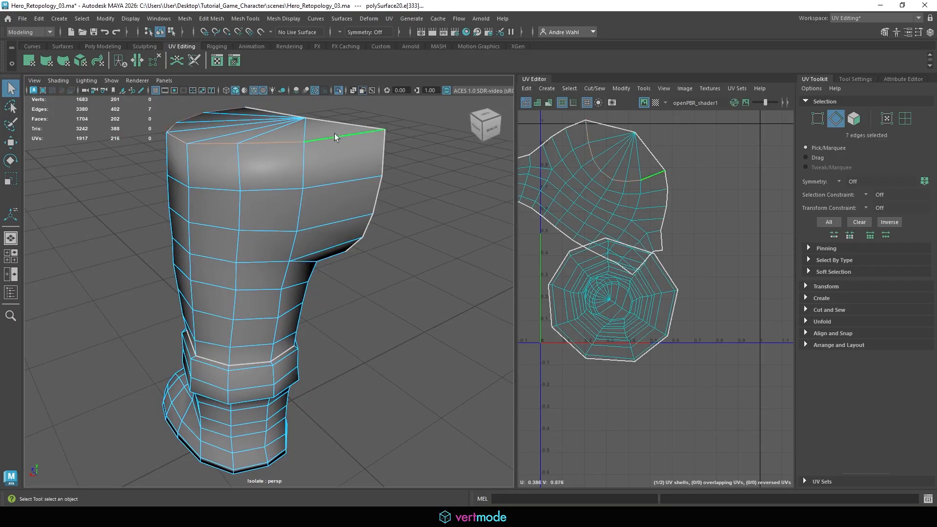
{"action": "left_click", "coordinate": [590, 89]}
{"action": "left_click", "coordinate": [609, 135]}
- Unfold the whole leg and boot object with its top cap detached
{"action": "right_click_drag", "start_coordinate": [347, 162], "coordinate": [389, 147]}
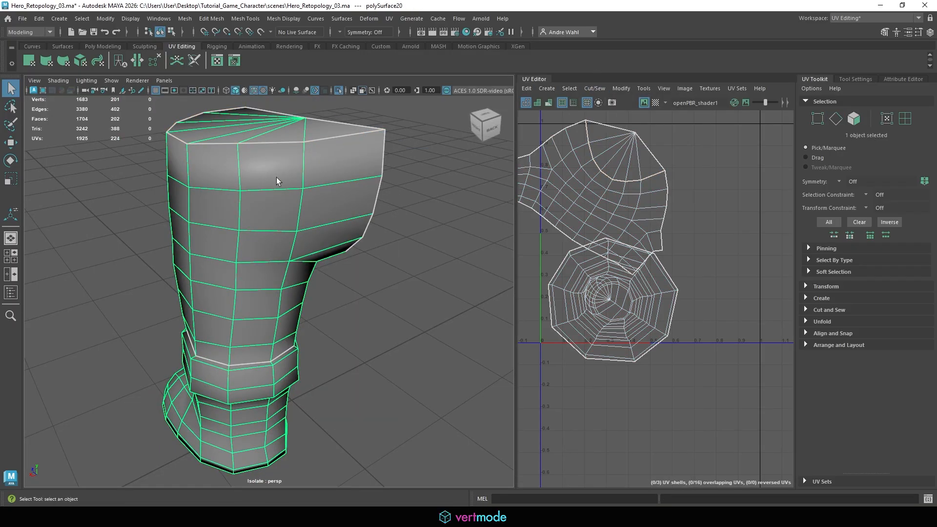
{"action": "left_click", "coordinate": [620, 88]}
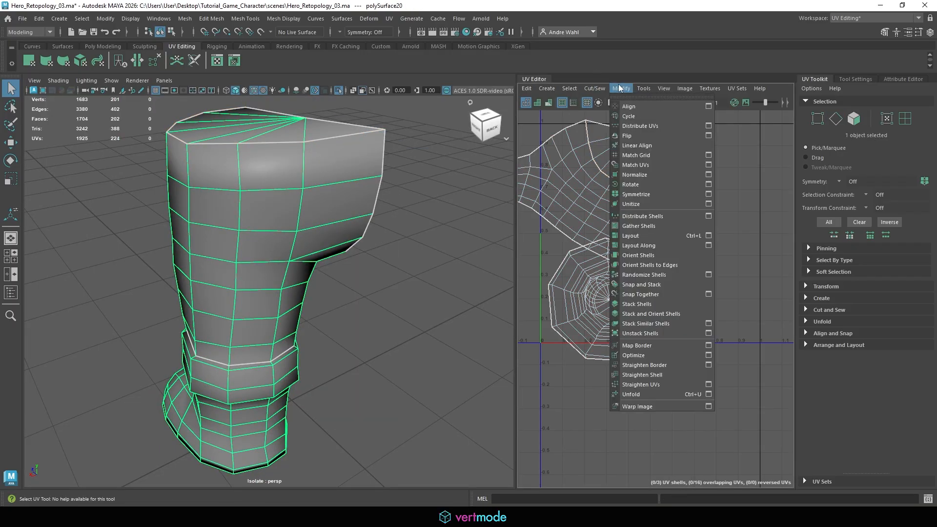
{"action": "left_click", "coordinate": [637, 396]}
- Move the leg's UV shell clear of the cap and boot shells and rotate it roughly level
{"action": "right_click_drag", "start_coordinate": [609, 195], "coordinate": [600, 222]}
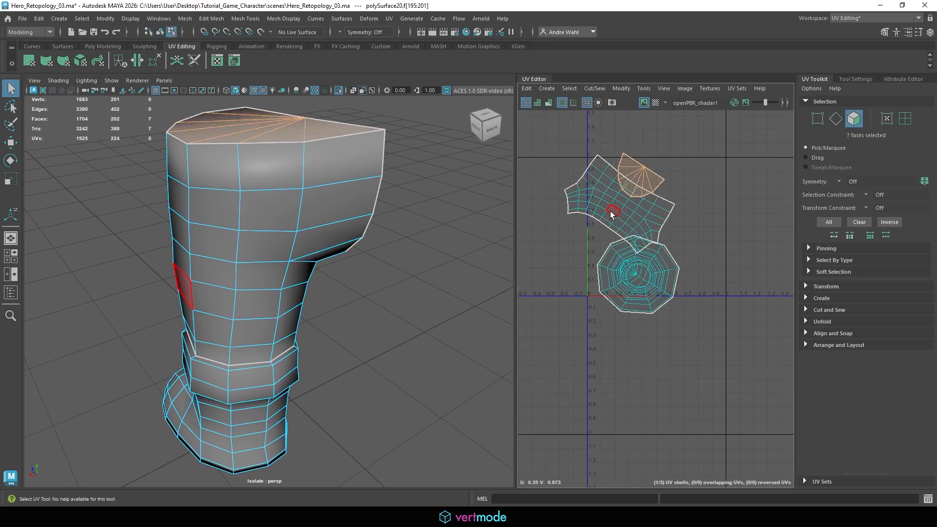
{"action": "double_click", "coordinate": [612, 211]}
{"action": "key", "text": "w"}
{"action": "left_click_drag", "start_coordinate": [616, 206], "coordinate": [735, 199]}
{"action": "key", "text": "e"}
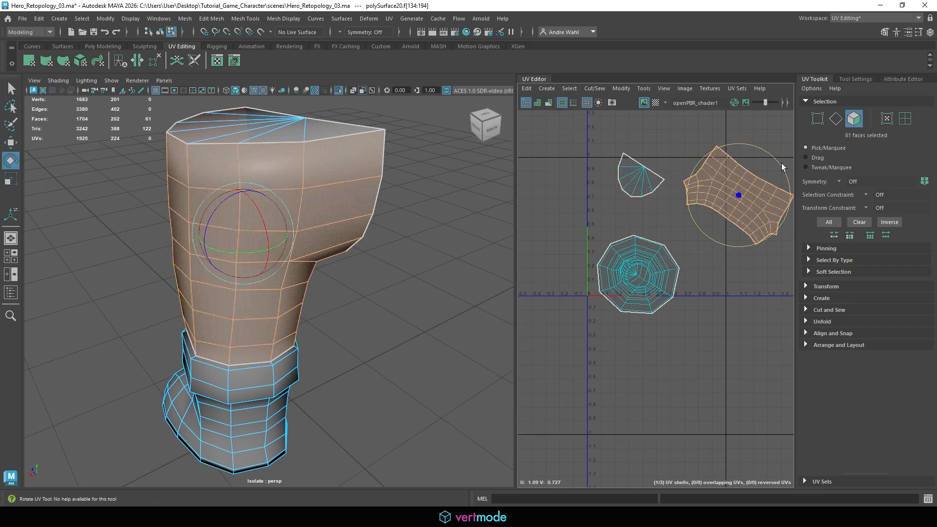
{"action": "left_click_drag", "start_coordinate": [778, 163], "coordinate": [757, 146]}
- Select the 16 edges around the boot's sole and cut them to detach the sole
{"action": "middle_click_drag", "start_coordinate": [599, 243], "coordinate": [625, 185], "text": "alt"}
{"action": "middle_click_drag", "start_coordinate": [353, 339], "coordinate": [434, 166], "text": "alt"}
{"action": "right_click_drag", "start_coordinate": [434, 166], "coordinate": [458, 301], "text": "alt"}
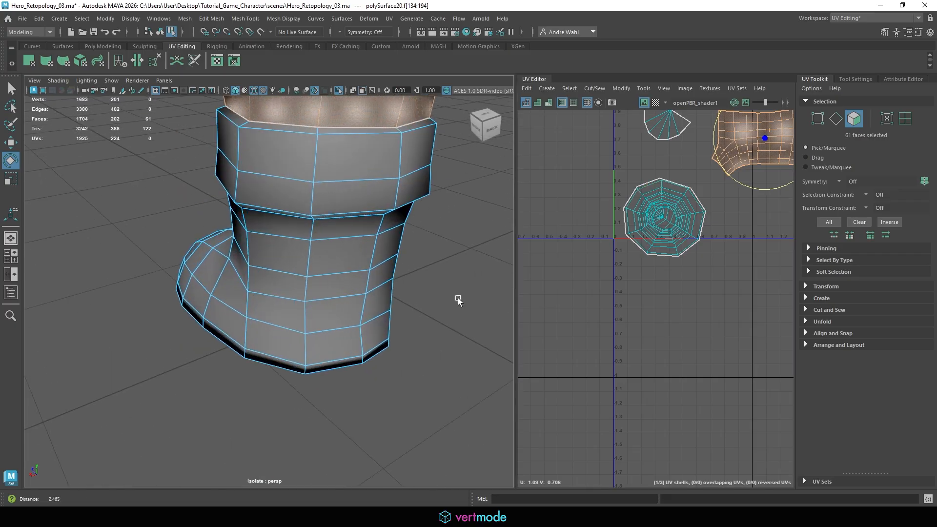
{"action": "left_click_drag", "start_coordinate": [458, 301], "coordinate": [291, 278], "text": "alt"}
{"action": "left_click_drag", "start_coordinate": [268, 323], "coordinate": [205, 343], "text": "alt"}
{"action": "right_click_drag", "start_coordinate": [205, 343], "coordinate": [274, 203], "text": "alt"}
{"action": "double_click", "coordinate": [271, 278]}
{"action": "right_click_drag", "start_coordinate": [271, 279], "coordinate": [232, 314], "text": "alt"}
{"action": "left_click_drag", "start_coordinate": [232, 314], "coordinate": [417, 308], "text": "alt"}
{"action": "left_click", "coordinate": [376, 251], "text": "shift"}
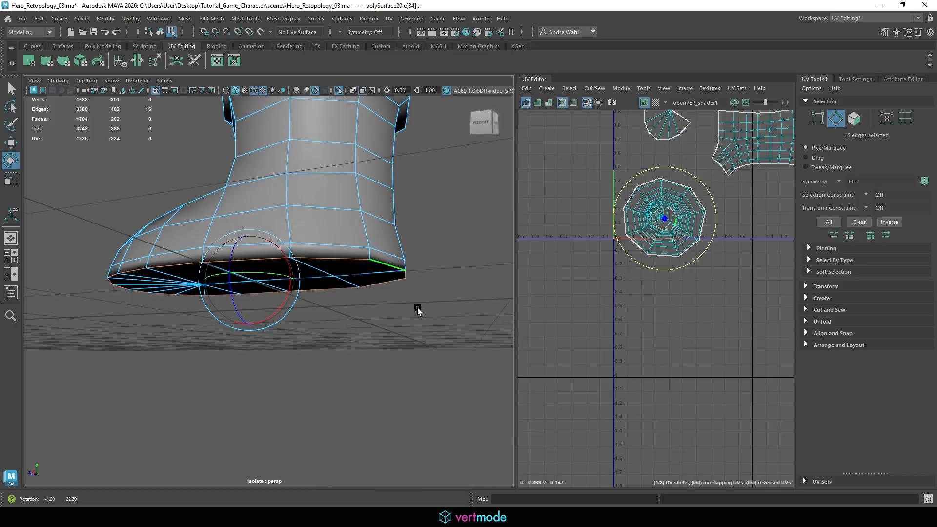
{"action": "left_click", "coordinate": [592, 89]}
{"action": "left_click", "coordinate": [599, 139]}
- Cut the ten vertical edges down the back of the boot from the cuff's upper rim to the sole
{"action": "left_click_drag", "start_coordinate": [429, 214], "coordinate": [313, 237], "text": "alt"}
{"action": "key", "text": "q"}
{"action": "left_click_drag", "start_coordinate": [377, 245], "coordinate": [338, 228], "text": "alt"}
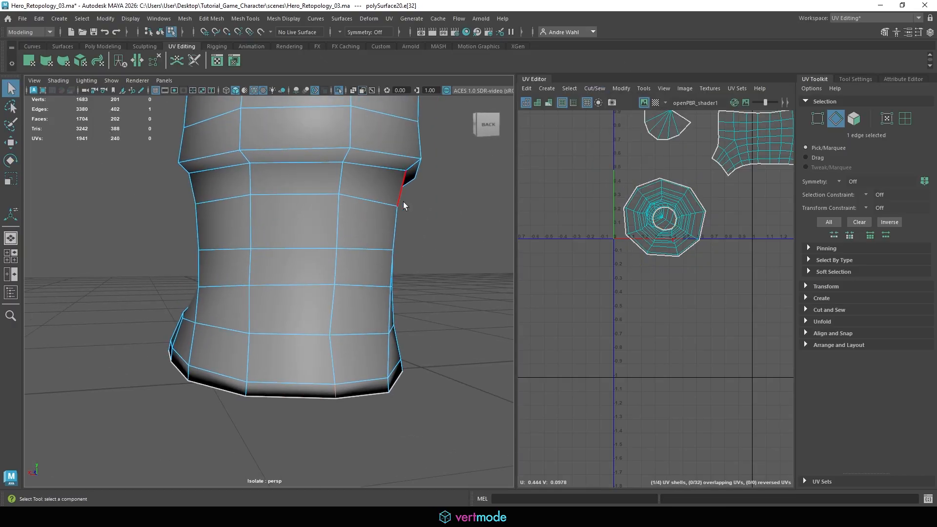
{"action": "left_click_drag", "start_coordinate": [403, 201], "coordinate": [352, 317], "text": "alt"}
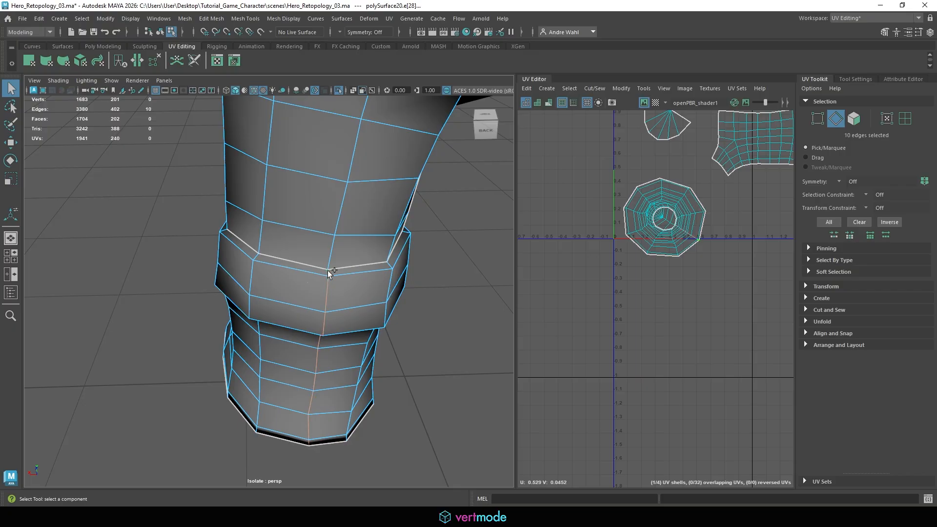
{"action": "left_click", "coordinate": [594, 88]}
{"action": "left_click", "coordinate": [599, 139]}
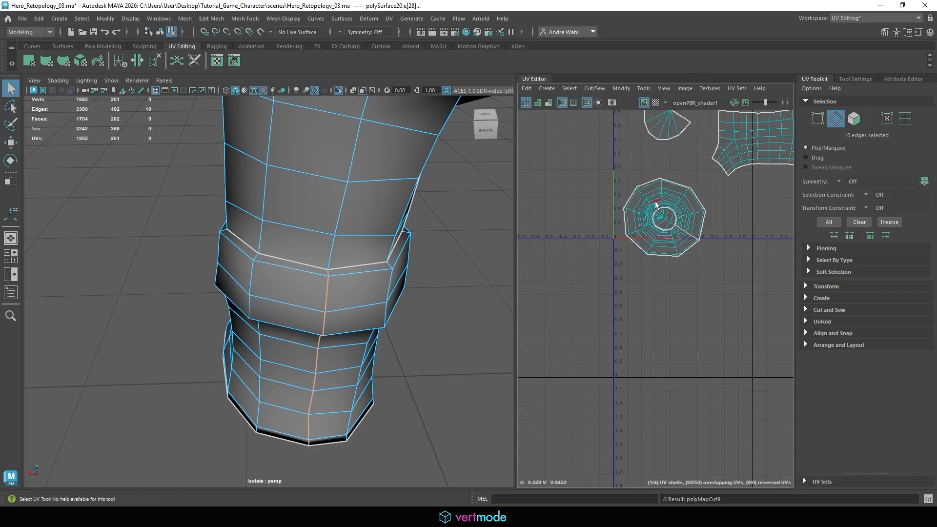
- Select all 134 faces of the boot and sole shells and unfold them
{"action": "right_click", "coordinate": [654, 220]}
{"action": "left_click", "coordinate": [653, 230]}
{"action": "left_click_drag", "start_coordinate": [616, 268], "coordinate": [703, 195]}
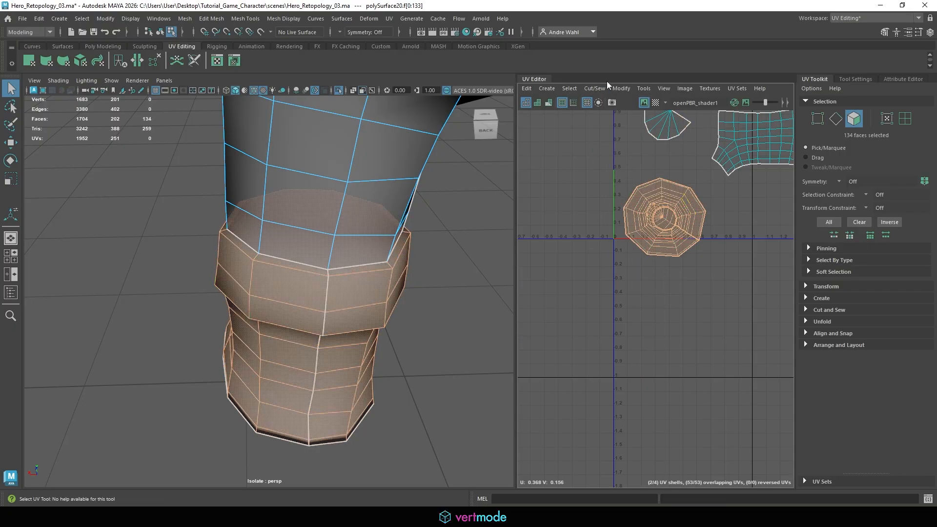
{"action": "left_click", "coordinate": [620, 89]}
{"action": "left_click", "coordinate": [643, 407]}
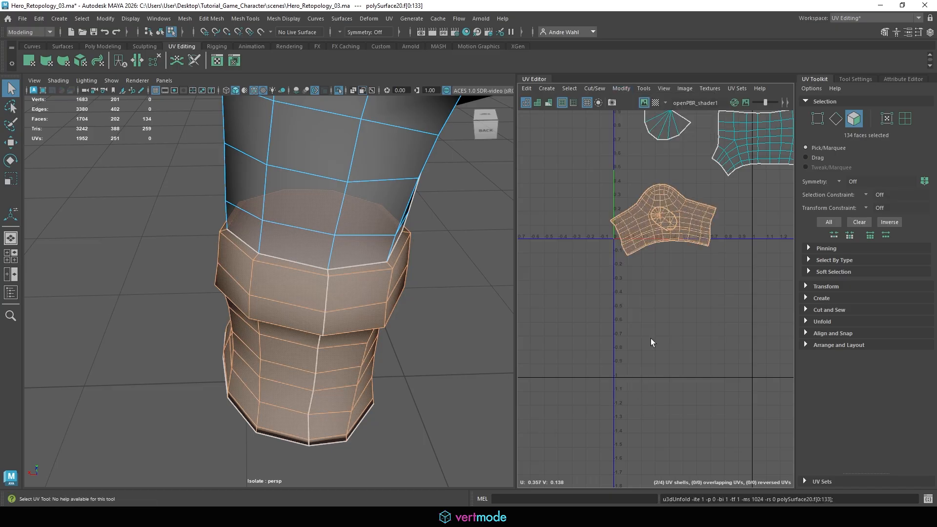
- Select the boot's UV shell and move it off the overlapping sole shell
{"action": "middle_click_drag", "start_coordinate": [773, 293], "coordinate": [650, 291], "text": "alt"}
{"action": "left_click", "coordinate": [650, 291]}
{"action": "middle_click_drag", "start_coordinate": [595, 260], "coordinate": [680, 255], "text": "alt"}
{"action": "scroll", "coordinate": [680, 255], "scroll_direction": "up", "scroll_amount": 3}
{"action": "right_click_drag", "start_coordinate": [666, 211], "coordinate": [667, 198]}
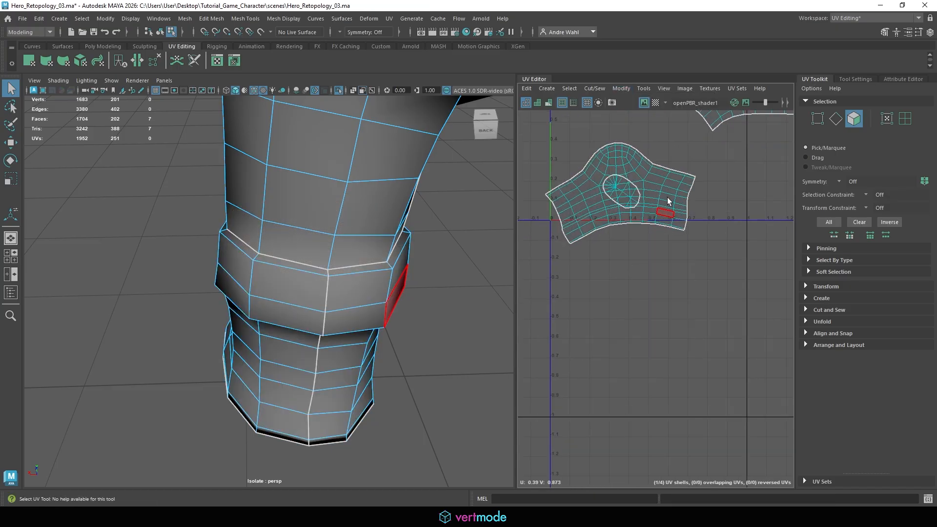
{"action": "double_click", "coordinate": [668, 200]}
{"action": "key", "text": "w"}
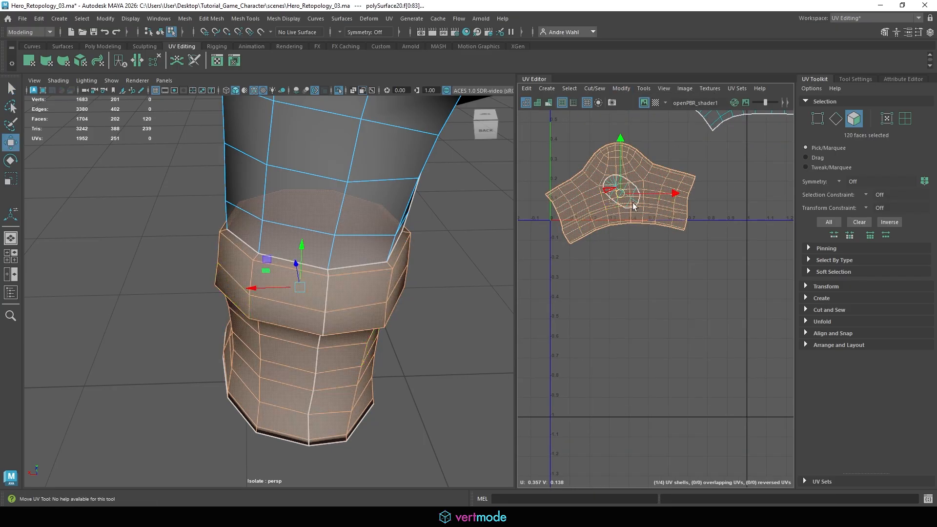
{"action": "double_click", "coordinate": [644, 192]}
{"action": "left_click_drag", "start_coordinate": [622, 192], "coordinate": [731, 211]}
- Cut the nine-edge loop beneath the boot cuff to separate the cuff from the rest of the boot
{"action": "left_click_drag", "start_coordinate": [372, 307], "coordinate": [434, 259], "text": "alt"}
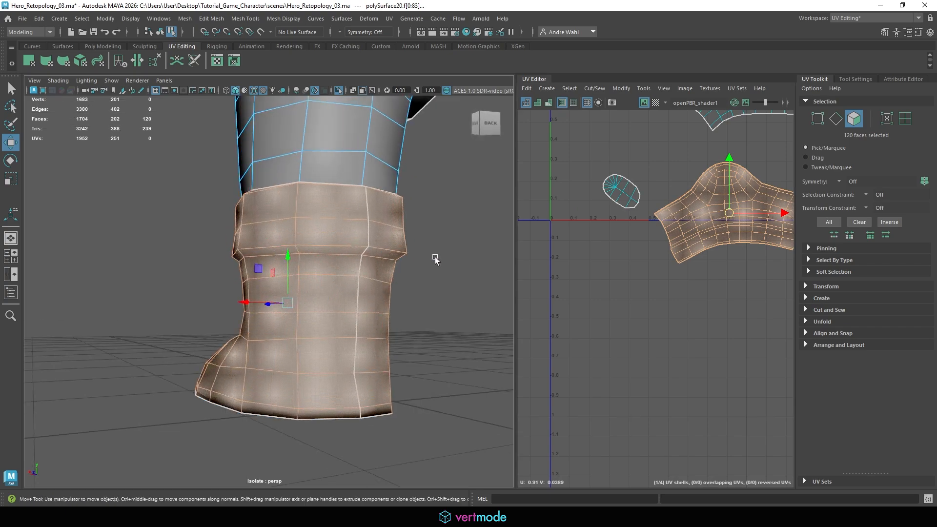
{"action": "left_click", "coordinate": [435, 259]}
{"action": "right_click_drag", "start_coordinate": [314, 228], "coordinate": [315, 194]}
{"action": "double_click", "coordinate": [315, 255]}
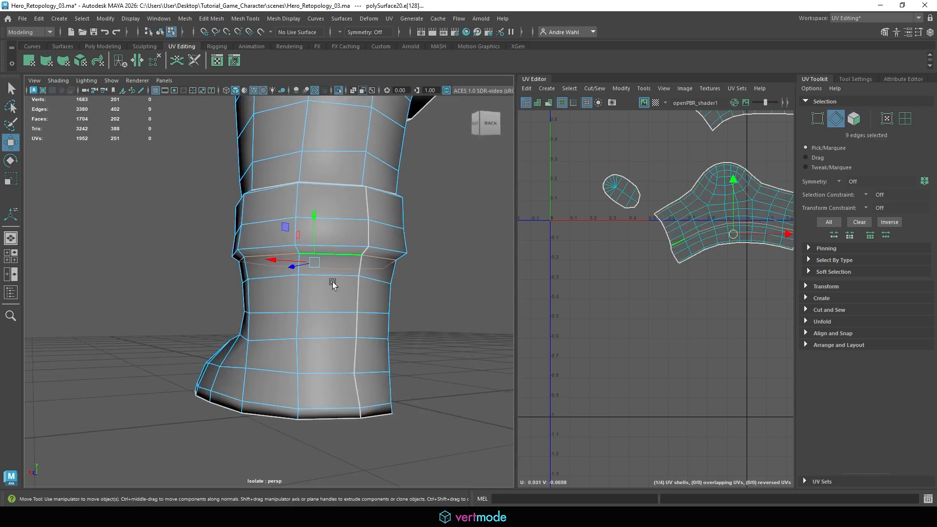
{"action": "left_click_drag", "start_coordinate": [331, 282], "coordinate": [477, 288], "text": "alt"}
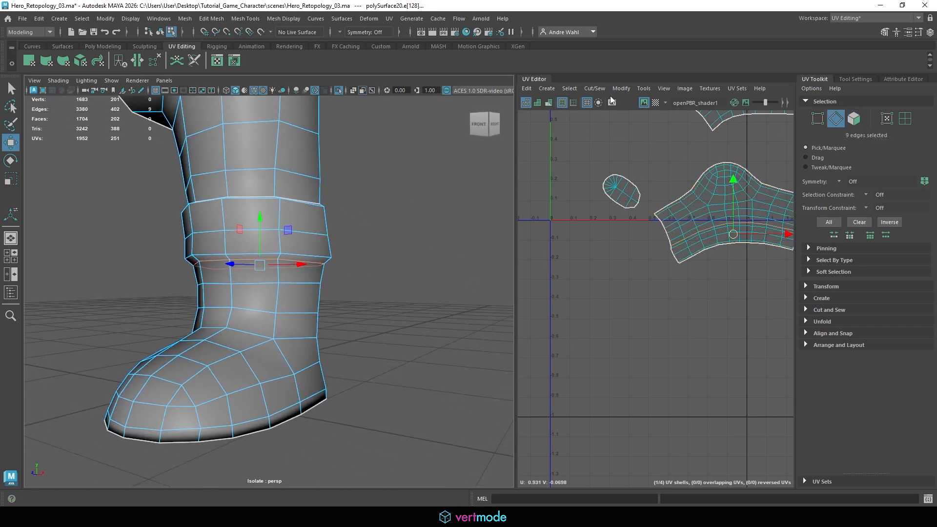
{"action": "left_click", "coordinate": [594, 88]}
{"action": "left_click", "coordinate": [604, 138]}
- Select all 202 faces of the leg and boot's UV shells and unfold them
{"action": "scroll", "coordinate": [616, 254], "scroll_direction": "down", "scroll_amount": 3}
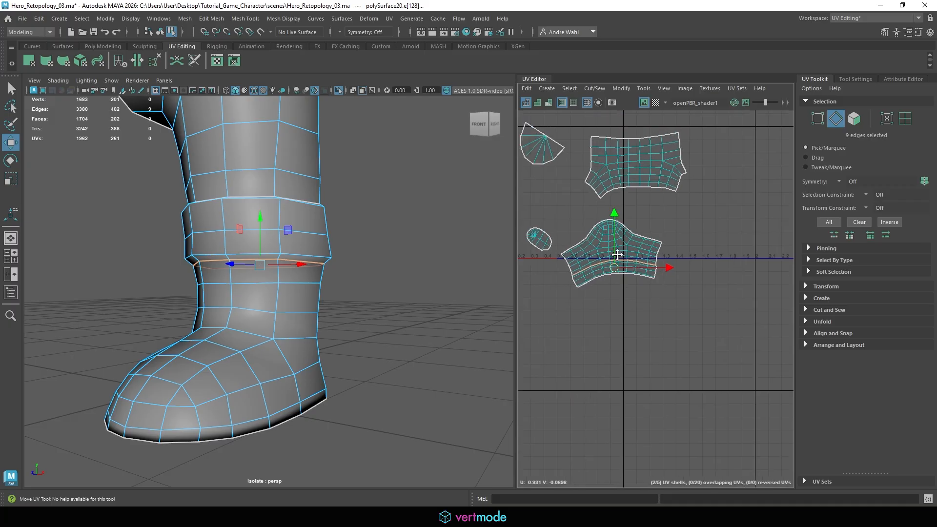
{"action": "scroll", "coordinate": [617, 255], "scroll_direction": "down", "scroll_amount": 2}
{"action": "middle_click_drag", "start_coordinate": [617, 255], "coordinate": [679, 293], "text": "alt"}
{"action": "middle_click_drag", "start_coordinate": [552, 266], "coordinate": [540, 239], "text": "alt"}
{"action": "right_click_drag", "start_coordinate": [651, 193], "coordinate": [651, 215]}
{"action": "left_click_drag", "start_coordinate": [594, 253], "coordinate": [602, 263]}
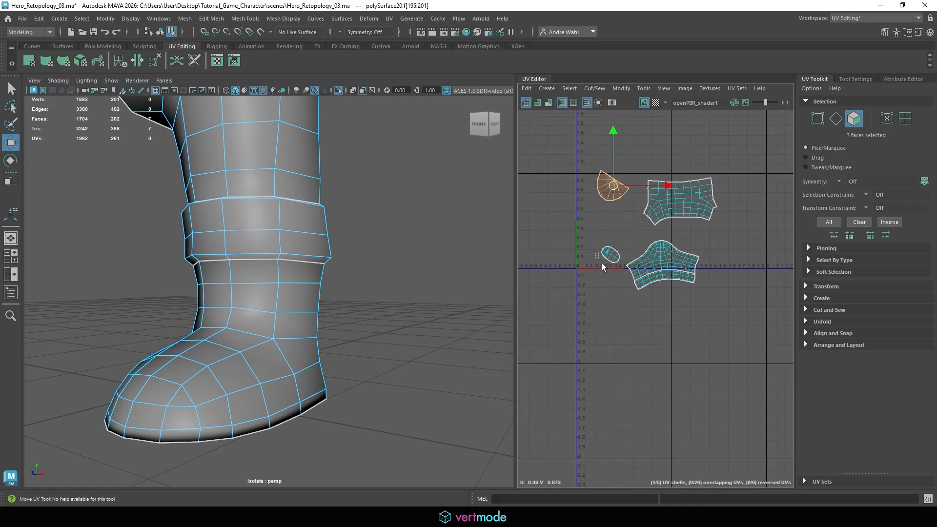
{"action": "left_click_drag", "start_coordinate": [549, 326], "coordinate": [764, 139]}
{"action": "left_click", "coordinate": [619, 89]}
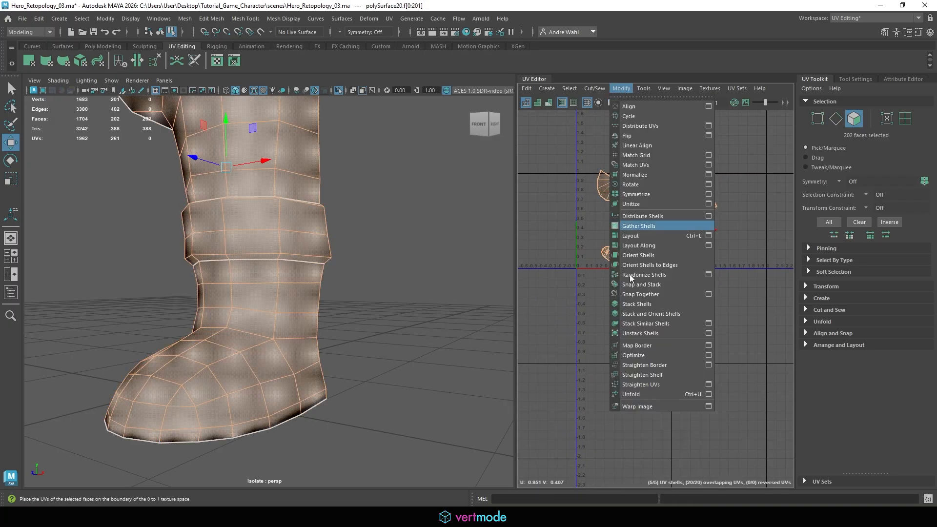
{"action": "left_click", "coordinate": [625, 397]}
- Lay out the leg and boot's UV shells within the UV tile and clear the selection
{"action": "left_click", "coordinate": [621, 89]}
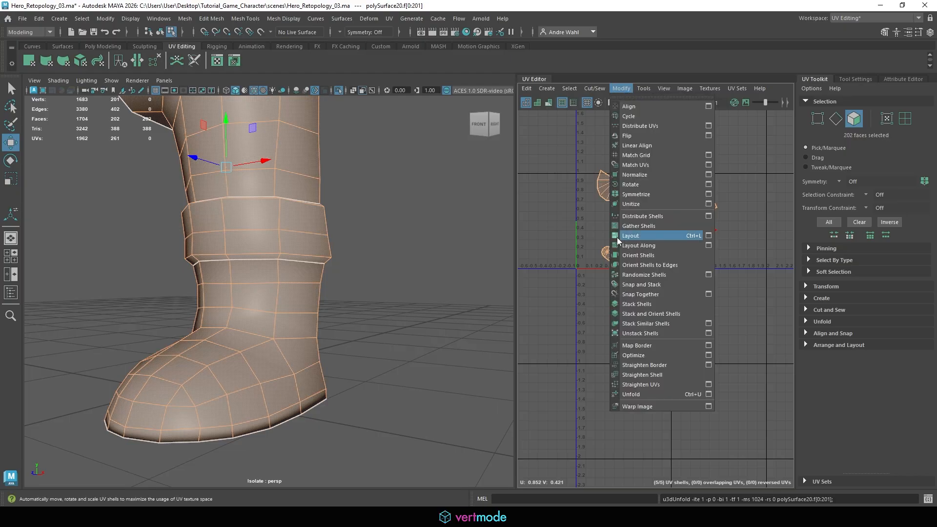
{"action": "left_click", "coordinate": [622, 235]}
{"action": "left_click", "coordinate": [587, 296]}
{"action": "scroll", "coordinate": [612, 283], "scroll_direction": "up", "scroll_amount": 3}
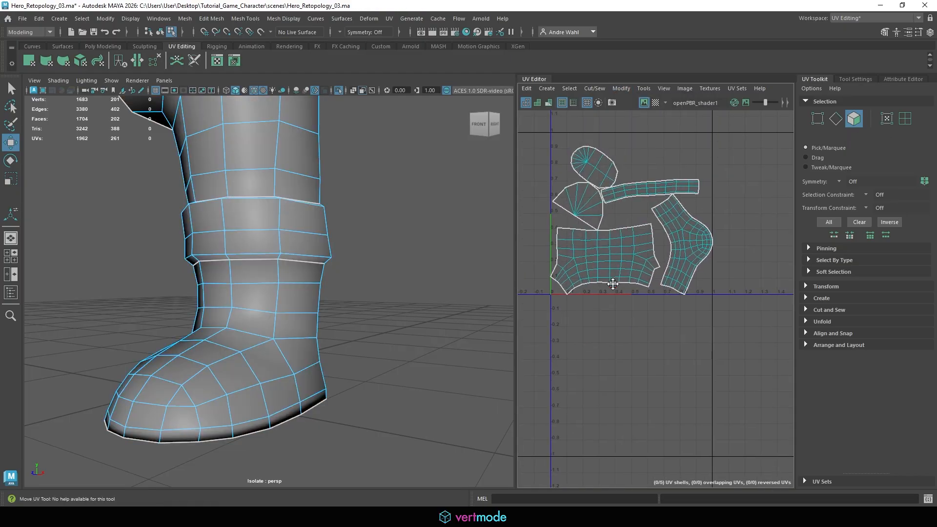
{"action": "scroll", "coordinate": [291, 345], "scroll_direction": "down", "scroll_amount": 5}
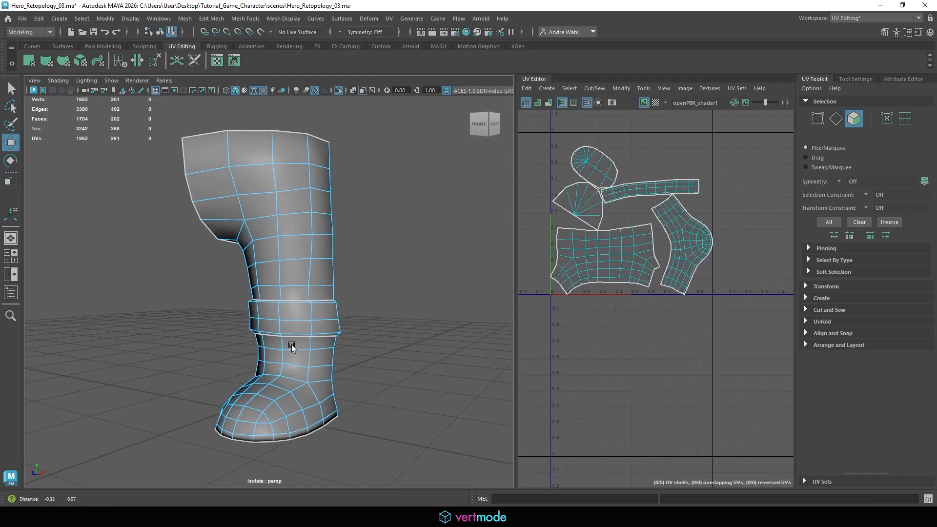
- End the leg's isolation and select the helmet mesh as a whole object
{"action": "left_click", "coordinate": [339, 90]}
{"action": "scroll", "coordinate": [310, 277], "scroll_direction": "down", "scroll_amount": 5}
{"action": "left_click", "coordinate": [309, 162]}
{"action": "scroll", "coordinate": [312, 282], "scroll_direction": "up", "scroll_amount": 3}
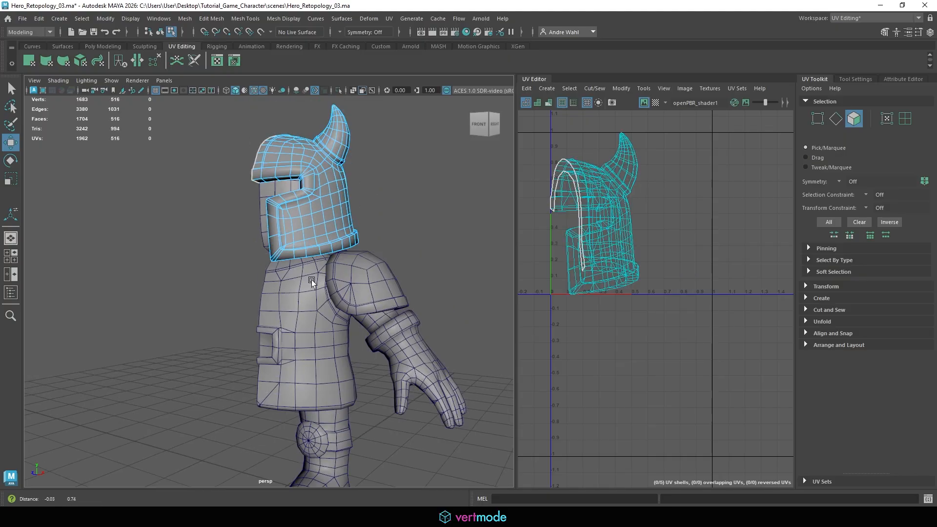
{"action": "key", "text": "f"}
{"action": "right_click_drag", "start_coordinate": [359, 234], "coordinate": [385, 264]}
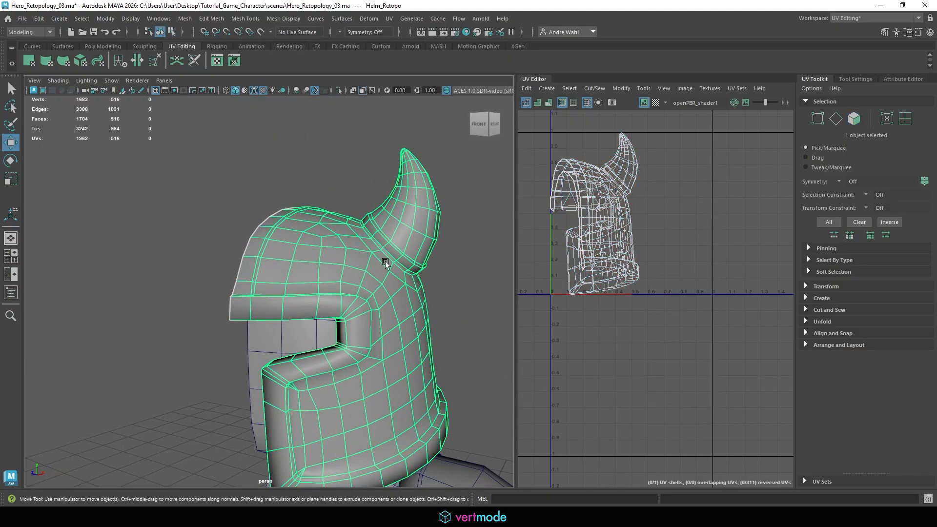
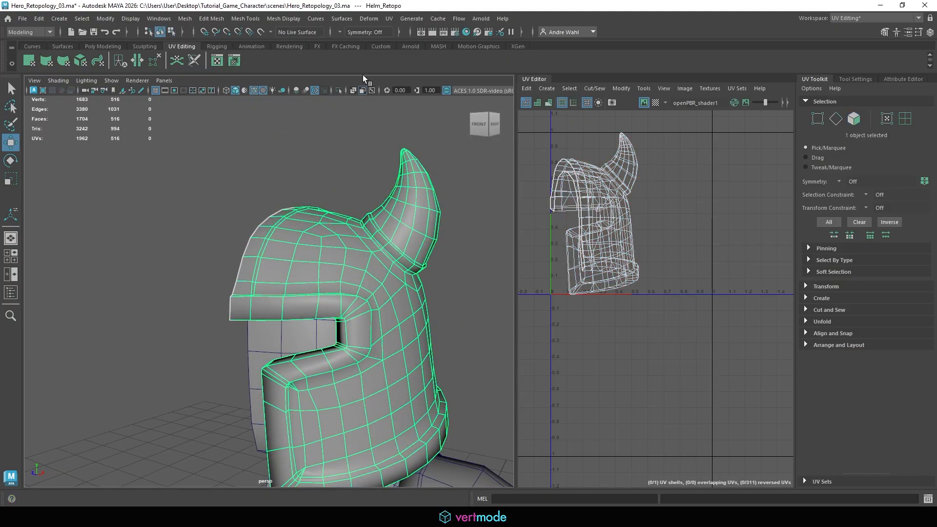
- Unfold the UVs of the whole helmet mesh
{"action": "middle_click_drag", "start_coordinate": [409, 279], "coordinate": [405, 216], "text": "alt"}
{"action": "right_click_drag", "start_coordinate": [406, 215], "coordinate": [356, 214], "text": "alt"}
{"action": "middle_click_drag", "start_coordinate": [356, 214], "coordinate": [353, 189], "text": "alt"}
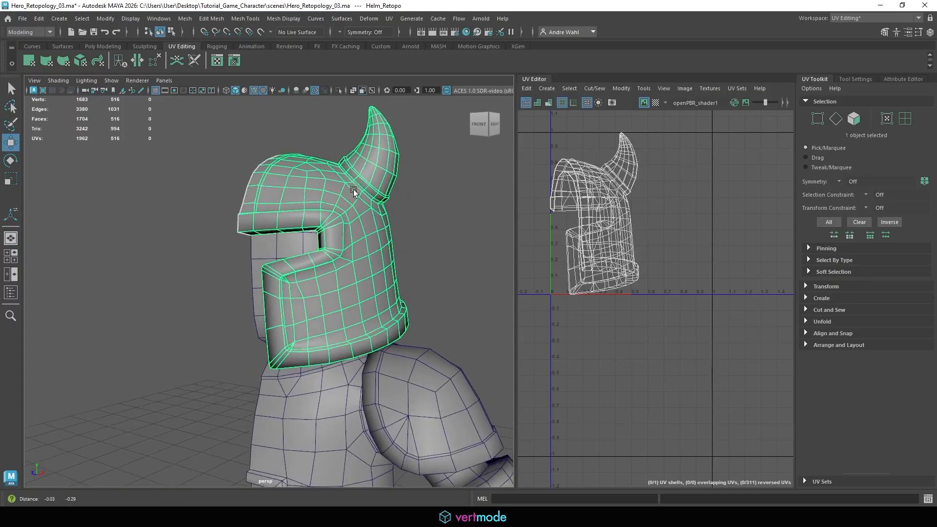
{"action": "left_click_drag", "start_coordinate": [354, 190], "coordinate": [337, 227], "text": "alt"}
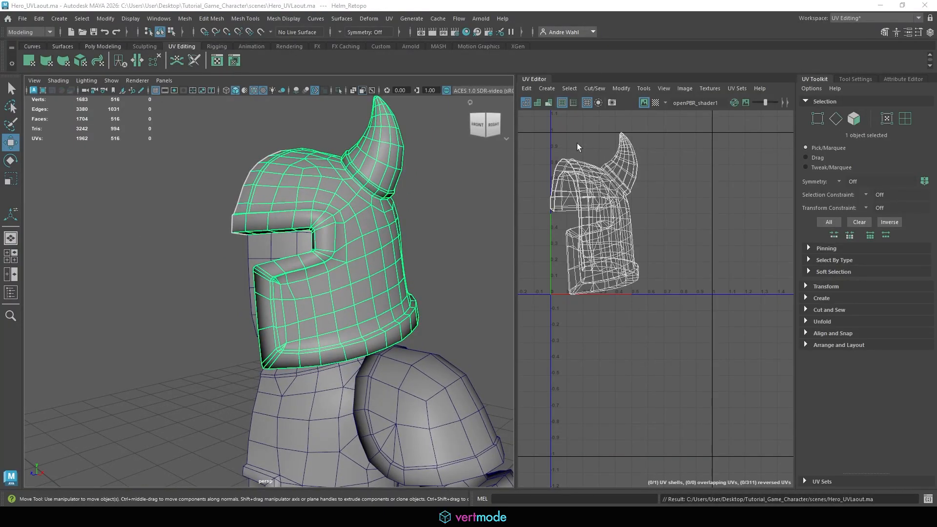
{"action": "left_click", "coordinate": [624, 87]}
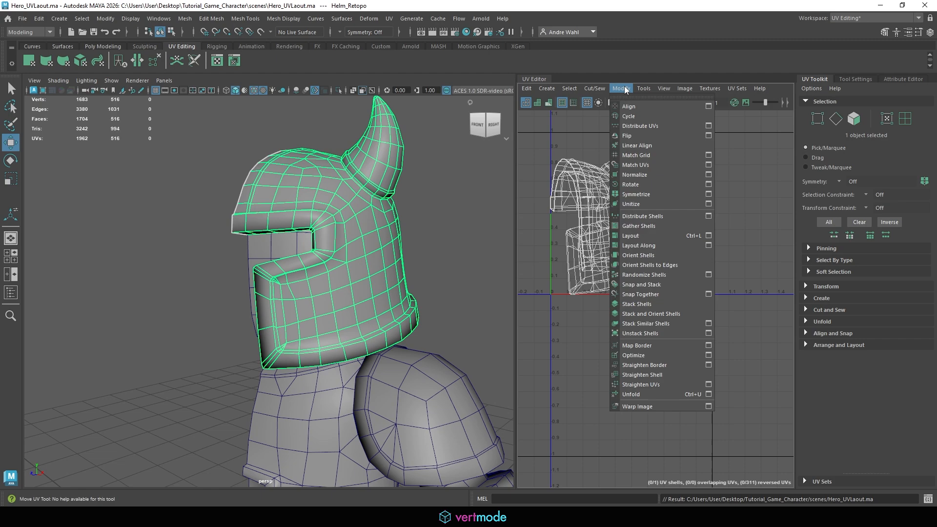
{"action": "left_click", "coordinate": [634, 394]}
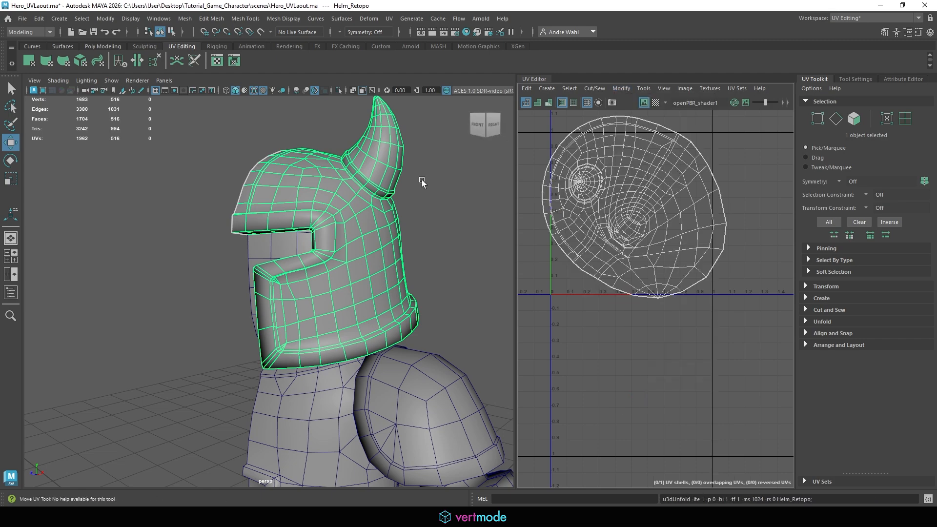
- Select the 14-edge loop around the base of the helmet's horn and cut the UVs along it
{"action": "middle_click_drag", "start_coordinate": [342, 180], "coordinate": [307, 244], "text": "alt"}
{"action": "right_click_drag", "start_coordinate": [308, 245], "coordinate": [338, 186], "text": "alt"}
{"action": "left_click_drag", "start_coordinate": [420, 249], "coordinate": [306, 202], "text": "alt"}
{"action": "middle_click_drag", "start_coordinate": [306, 202], "coordinate": [317, 273], "text": "alt"}
{"action": "right_click_drag", "start_coordinate": [317, 273], "coordinate": [464, 270], "text": "alt"}
{"action": "left_click_drag", "start_coordinate": [464, 270], "coordinate": [285, 254], "text": "alt"}
{"action": "double_click", "coordinate": [285, 253]}
{"action": "left_click_drag", "start_coordinate": [391, 262], "coordinate": [253, 223], "text": "alt"}
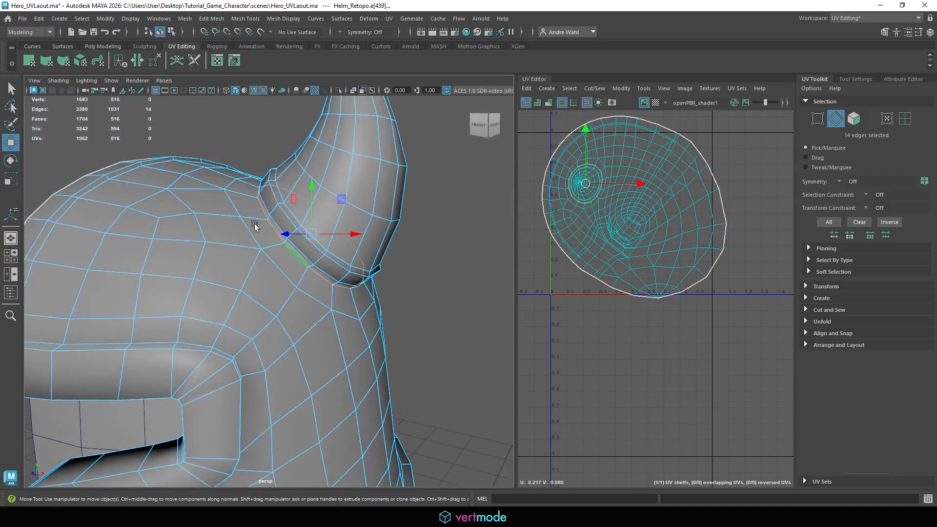
{"action": "left_click", "coordinate": [593, 87]}
{"action": "left_click", "coordinate": [602, 139]}
- Select the horn's 152-face UV shell, unfold it and move it outside the helmet's shell
{"action": "middle_click_drag", "start_coordinate": [661, 189], "coordinate": [652, 224], "text": "alt"}
{"action": "right_click_drag", "start_coordinate": [614, 202], "coordinate": [615, 230]}
{"action": "double_click", "coordinate": [568, 216]}
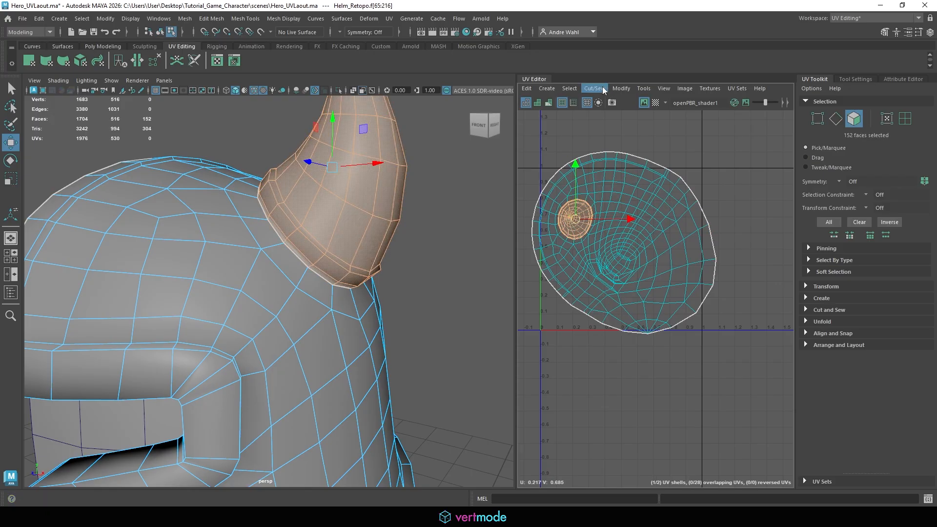
{"action": "left_click", "coordinate": [621, 89]}
{"action": "left_click", "coordinate": [635, 395]}
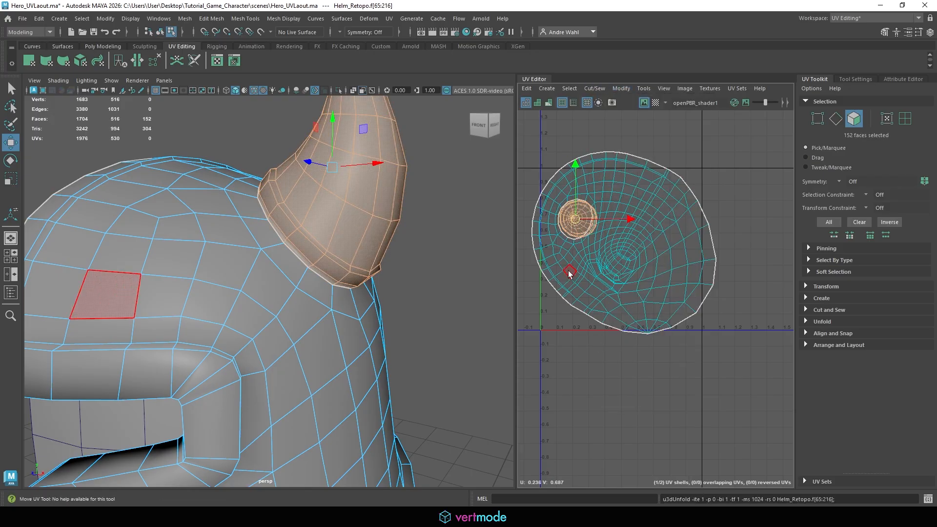
{"action": "left_click_drag", "start_coordinate": [575, 218], "coordinate": [745, 181]}
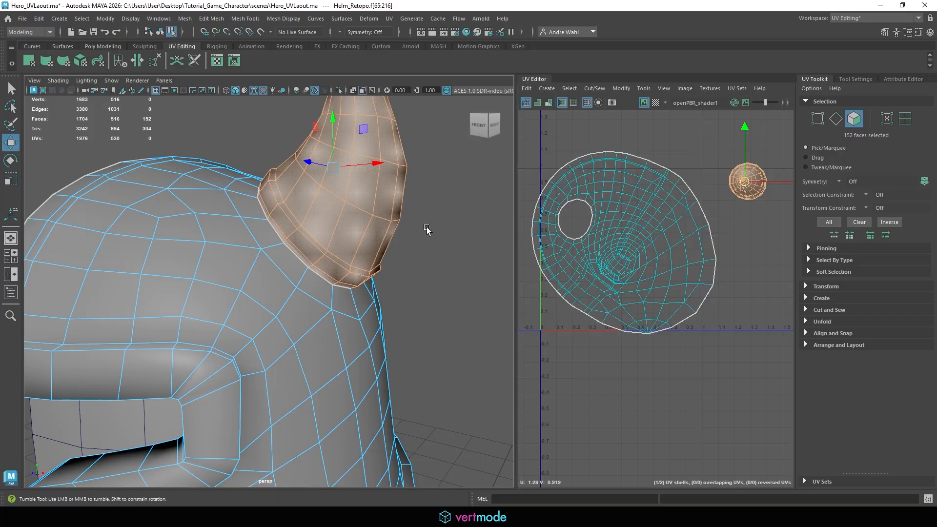
- Select the 11-edge line running from the horn's base to its tip and cut the UVs along it
{"action": "left_click_drag", "start_coordinate": [439, 234], "coordinate": [373, 214], "text": "alt"}
{"action": "middle_click_drag", "start_coordinate": [327, 211], "coordinate": [330, 353], "text": "alt"}
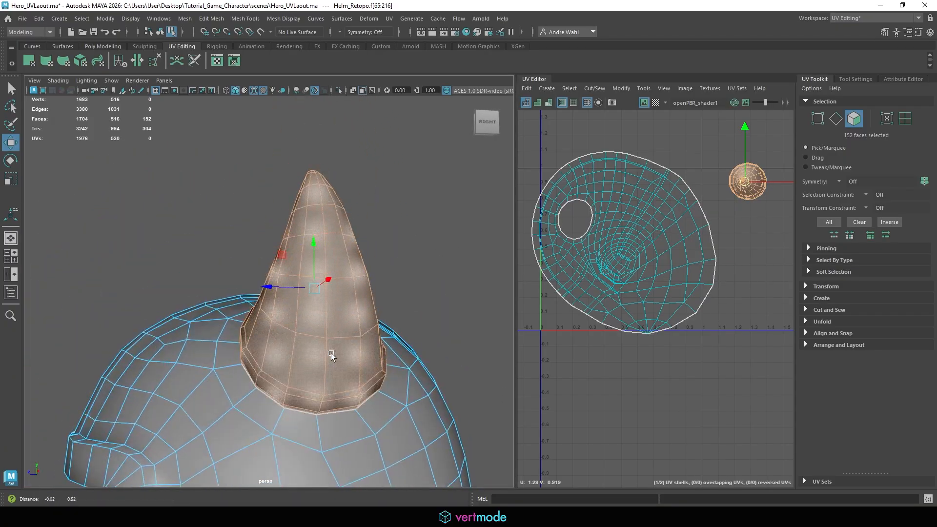
{"action": "right_click_drag", "start_coordinate": [325, 200], "coordinate": [334, 185]}
{"action": "left_click_drag", "start_coordinate": [335, 185], "coordinate": [315, 260], "text": "alt"}
{"action": "middle_click_drag", "start_coordinate": [314, 260], "coordinate": [308, 235], "text": "alt"}
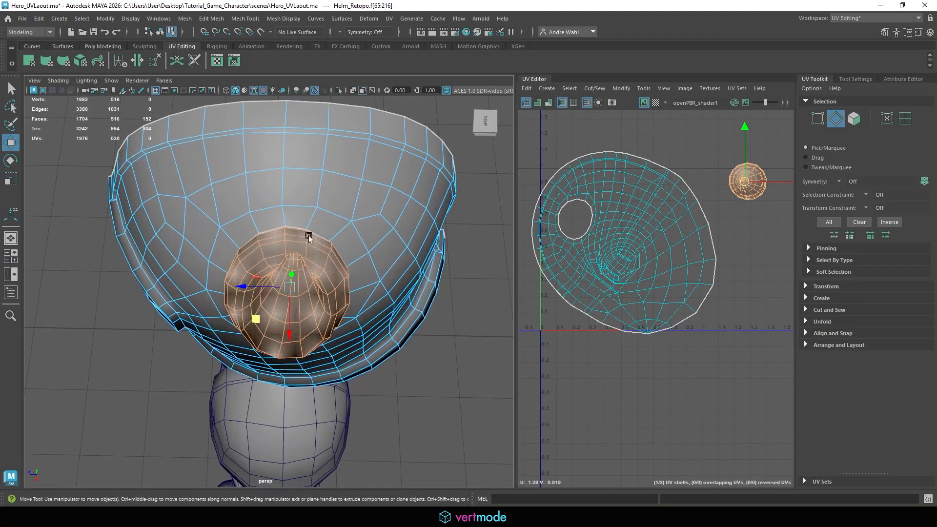
{"action": "right_click_drag", "start_coordinate": [308, 235], "coordinate": [374, 211], "text": "alt"}
{"action": "key", "text": "q"}
{"action": "left_click", "coordinate": [371, 148]}
{"action": "scroll", "coordinate": [379, 259], "scroll_direction": "down", "scroll_amount": 3}
{"action": "left_click_drag", "start_coordinate": [379, 260], "coordinate": [379, 179], "text": "alt"}
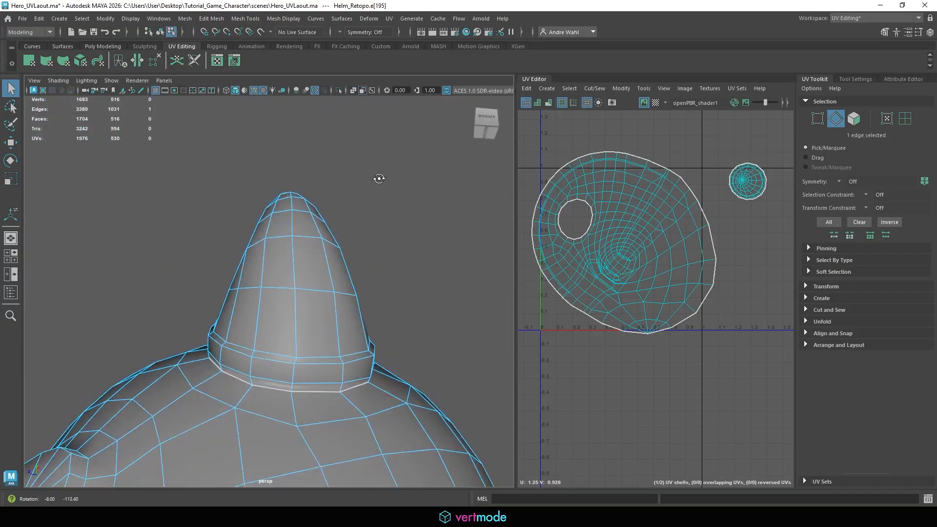
{"action": "scroll", "coordinate": [341, 350], "scroll_direction": "up", "scroll_amount": 2}
{"action": "double_click", "coordinate": [297, 411], "text": "shift"}
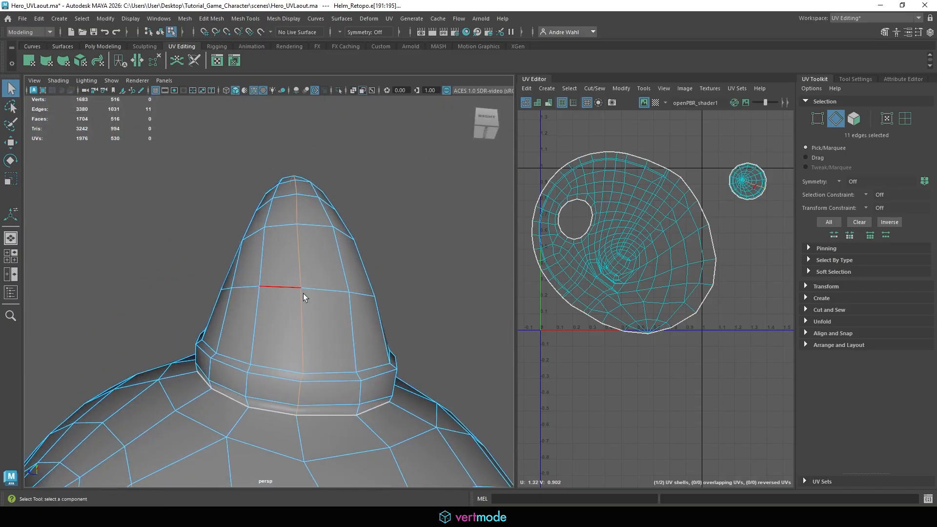
{"action": "left_click", "coordinate": [599, 89]}
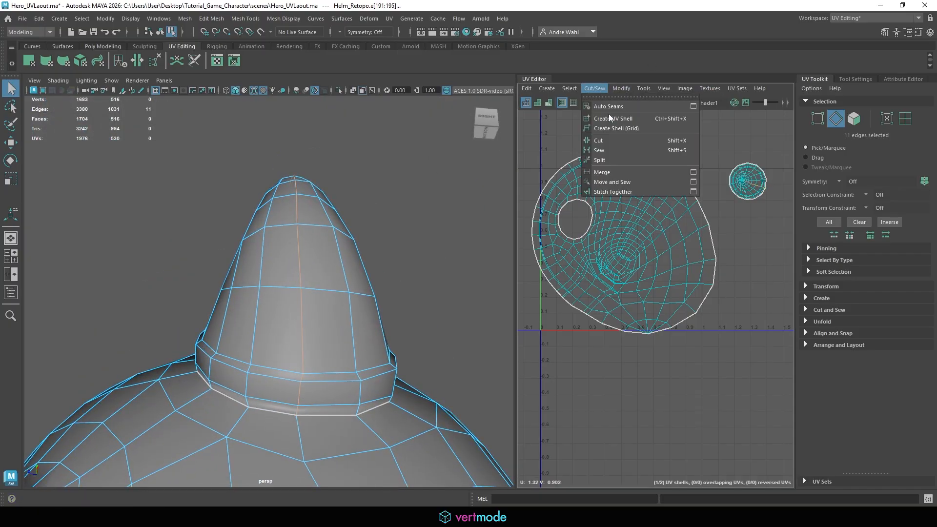
{"action": "left_click", "coordinate": [612, 140]}
- Select the horn's UV shell again and unfold it along the new lengthwise seam
{"action": "middle_click_drag", "start_coordinate": [757, 159], "coordinate": [617, 162], "text": "alt"}
{"action": "key", "text": "F11"}
{"action": "double_click", "coordinate": [604, 182]}
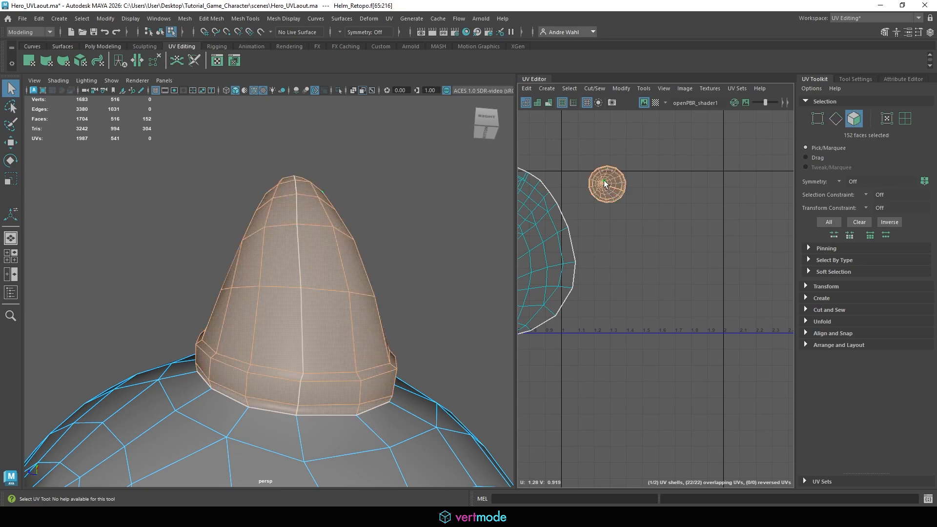
{"action": "left_click", "coordinate": [624, 89]}
{"action": "left_click", "coordinate": [653, 394]}
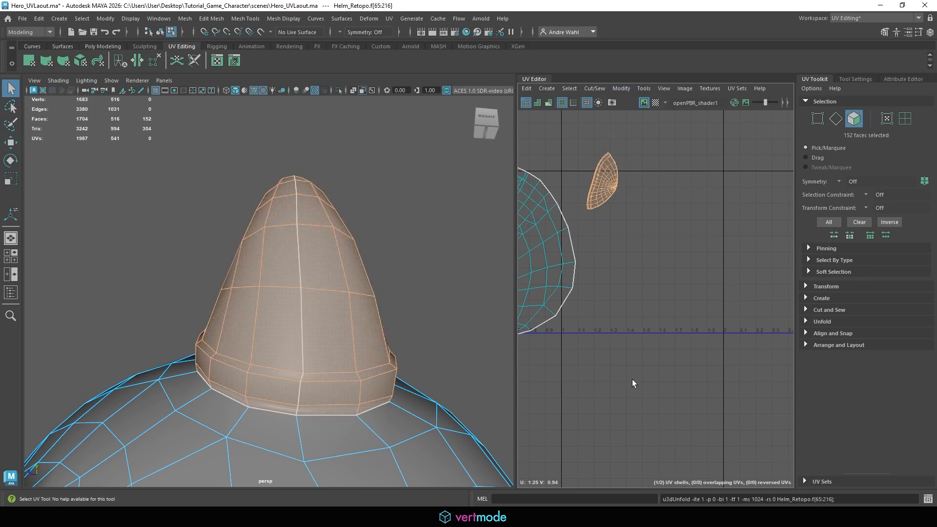
- Split the UVs at the short edge running inward from the notch at the horn shell's tip
{"action": "left_click", "coordinate": [609, 225]}
{"action": "right_click_drag", "start_coordinate": [610, 224], "coordinate": [878, 220], "text": "alt"}
{"action": "middle_click_drag", "start_coordinate": [642, 223], "coordinate": [622, 363], "text": "alt"}
{"action": "right_click_drag", "start_coordinate": [629, 341], "coordinate": [803, 335], "text": "alt"}
{"action": "middle_click_drag", "start_coordinate": [602, 288], "coordinate": [627, 303], "text": "alt"}
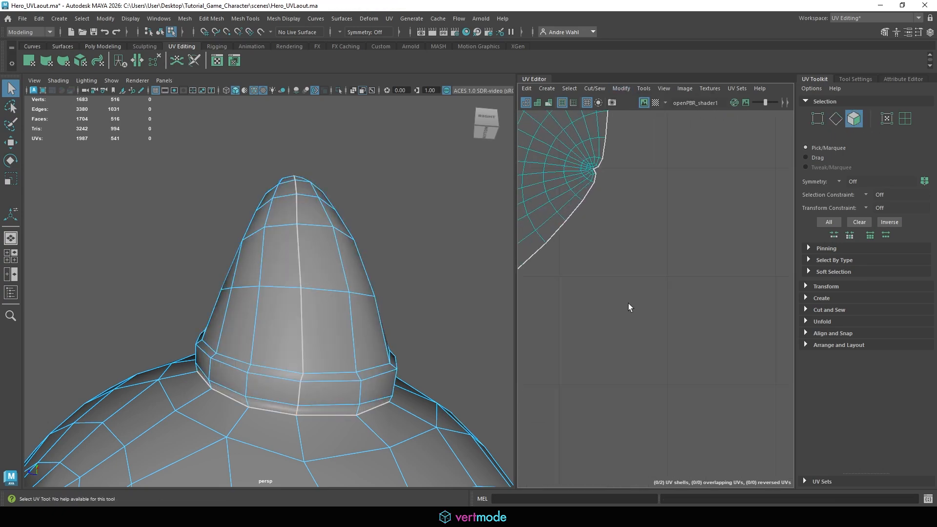
{"action": "middle_click_drag", "start_coordinate": [584, 213], "coordinate": [651, 359], "text": "alt"}
{"action": "double_click", "coordinate": [629, 286]}
{"action": "middle_click_drag", "start_coordinate": [628, 288], "coordinate": [604, 251], "text": "alt"}
{"action": "right_click_drag", "start_coordinate": [628, 274], "coordinate": [740, 307], "text": "alt"}
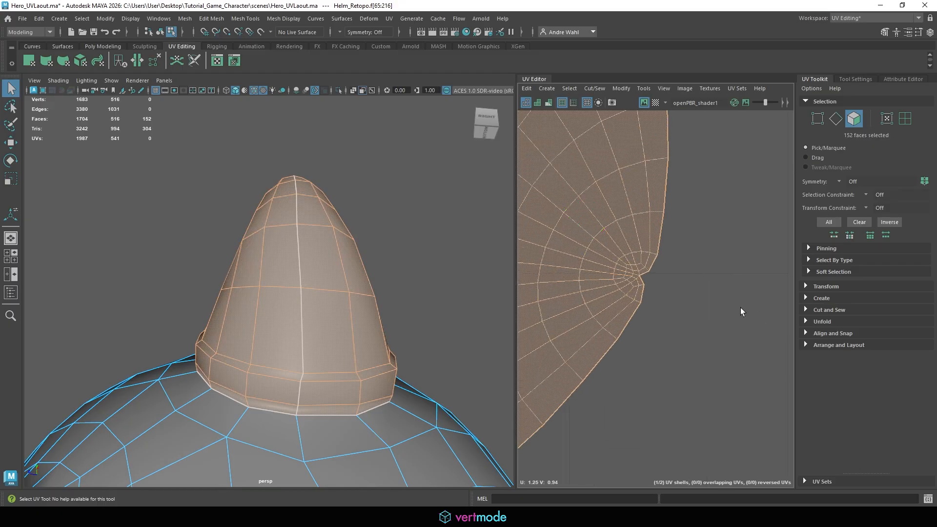
{"action": "left_click", "coordinate": [646, 316]}
{"action": "scroll", "coordinate": [641, 316], "scroll_direction": "up", "scroll_amount": 3}
{"action": "right_click", "coordinate": [650, 240]}
{"action": "right_click_drag", "start_coordinate": [652, 239], "coordinate": [651, 214]}
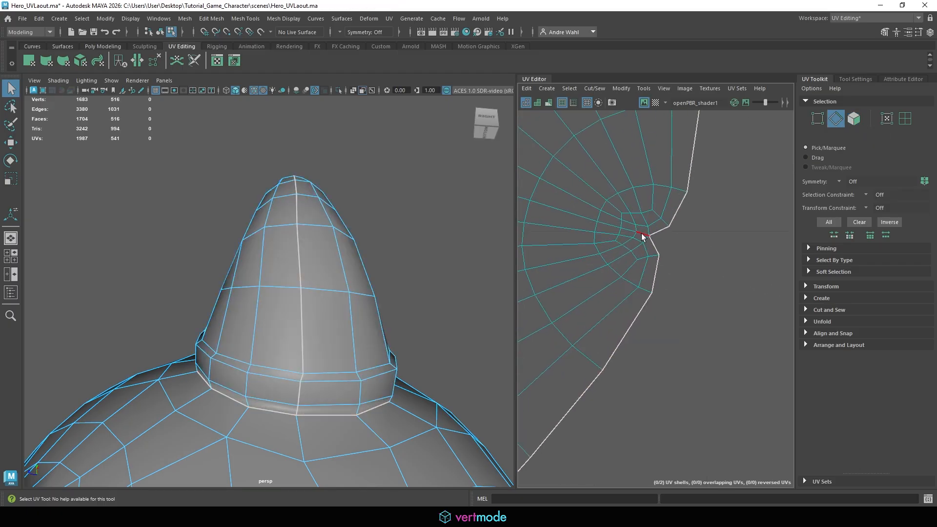
{"action": "left_click", "coordinate": [640, 235]}
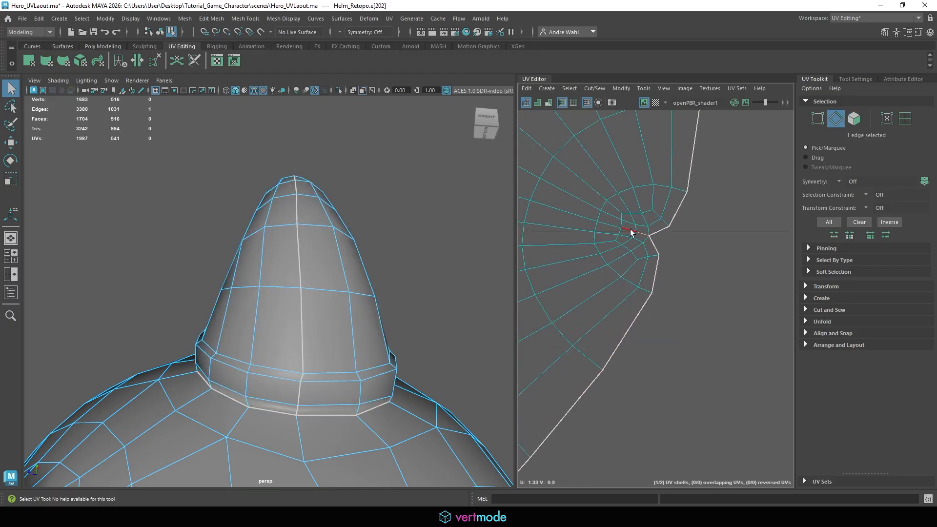
{"action": "left_click", "coordinate": [604, 91]}
{"action": "left_click", "coordinate": [608, 157]}
- Select all 152 faces of the horn's UV shell, unfold them with the split tip and clear the selection
{"action": "right_click_drag", "start_coordinate": [628, 181], "coordinate": [628, 155]}
{"action": "left_click", "coordinate": [627, 175]}
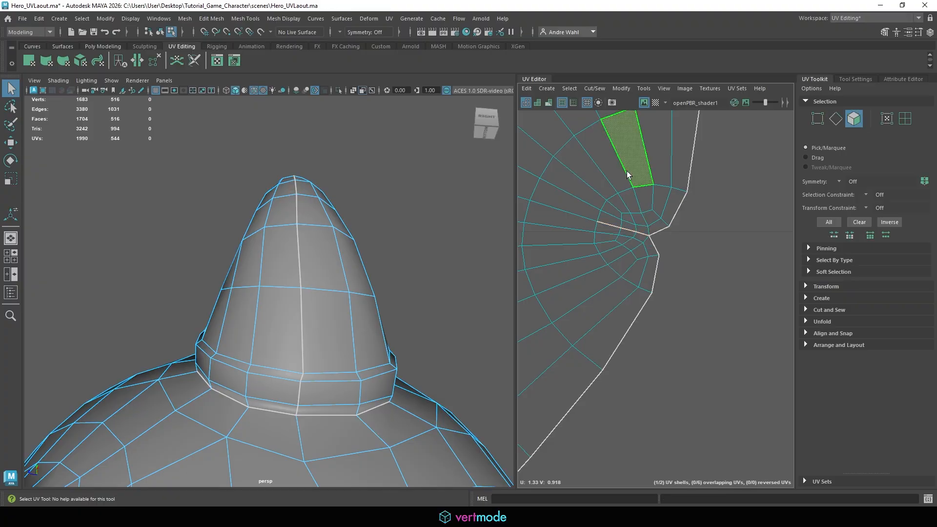
{"action": "double_click", "coordinate": [626, 171]}
{"action": "left_click", "coordinate": [621, 88]}
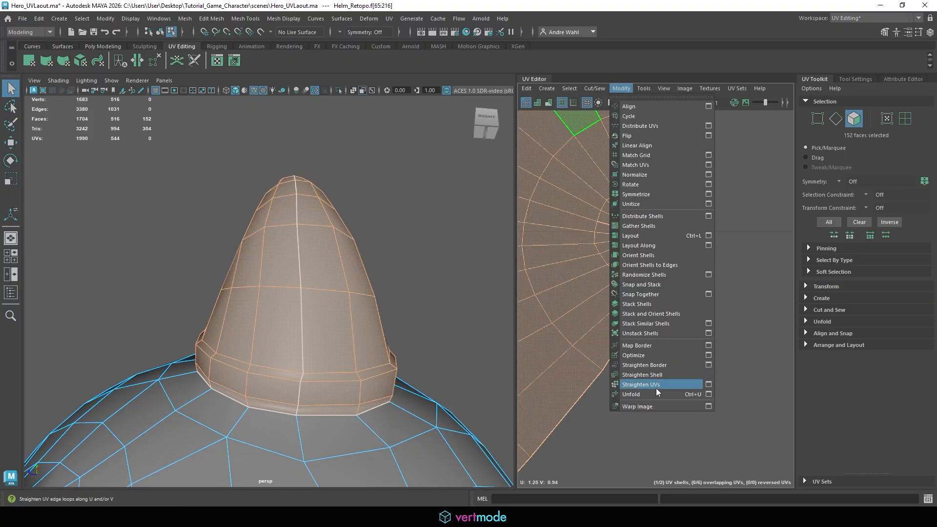
{"action": "left_click", "coordinate": [641, 384]}
{"action": "left_click", "coordinate": [708, 324]}
- Sew the inner split edge at the horn's tip back together and unfold the whole horn shell again
{"action": "scroll", "coordinate": [671, 264], "scroll_direction": "up", "scroll_amount": 4}
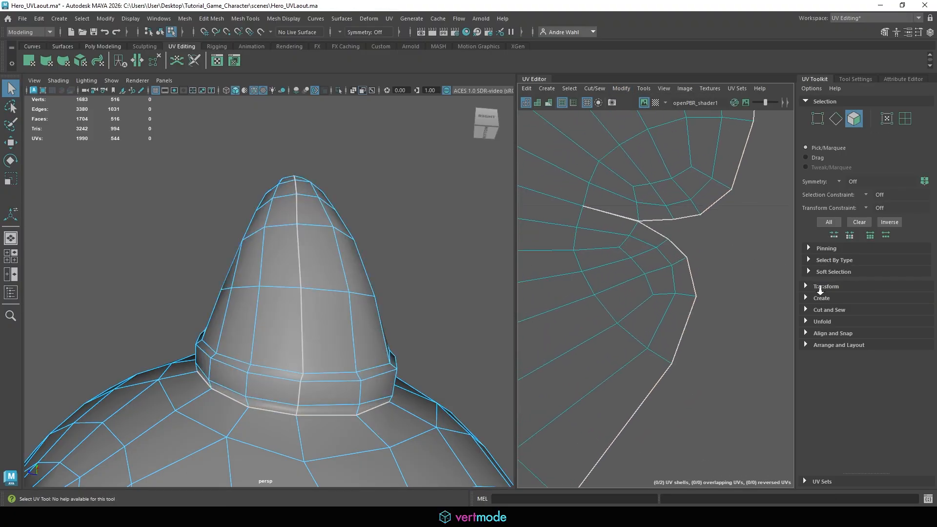
{"action": "right_click_drag", "start_coordinate": [589, 197], "coordinate": [588, 169]}
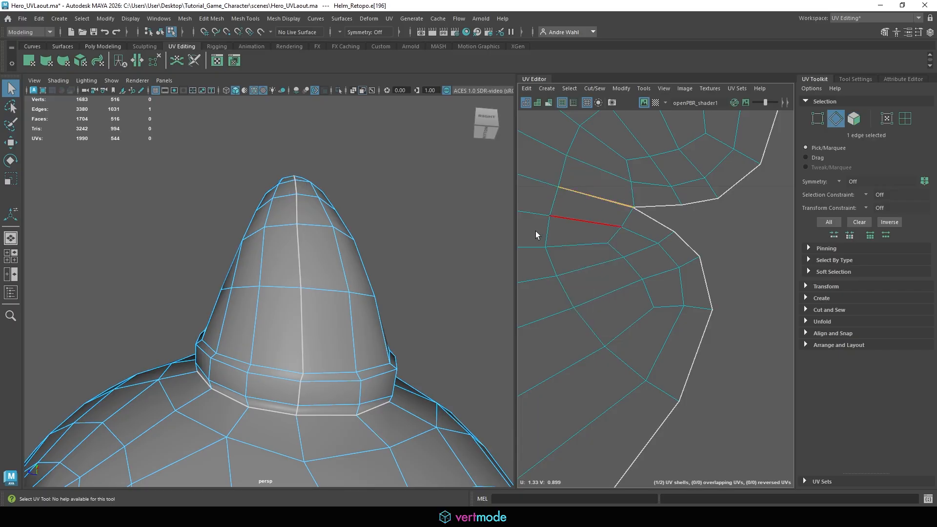
{"action": "left_click", "coordinate": [595, 90]}
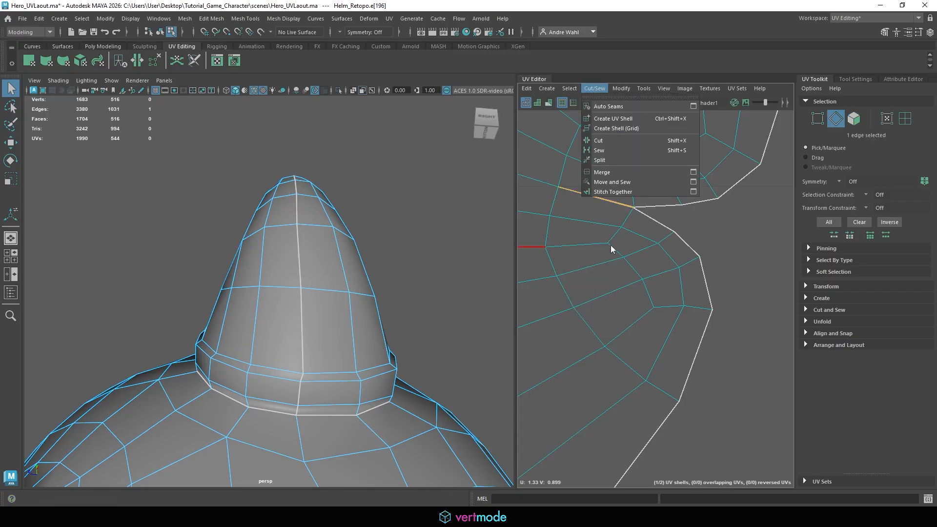
{"action": "left_click", "coordinate": [617, 182]}
{"action": "double_click", "coordinate": [593, 122]}
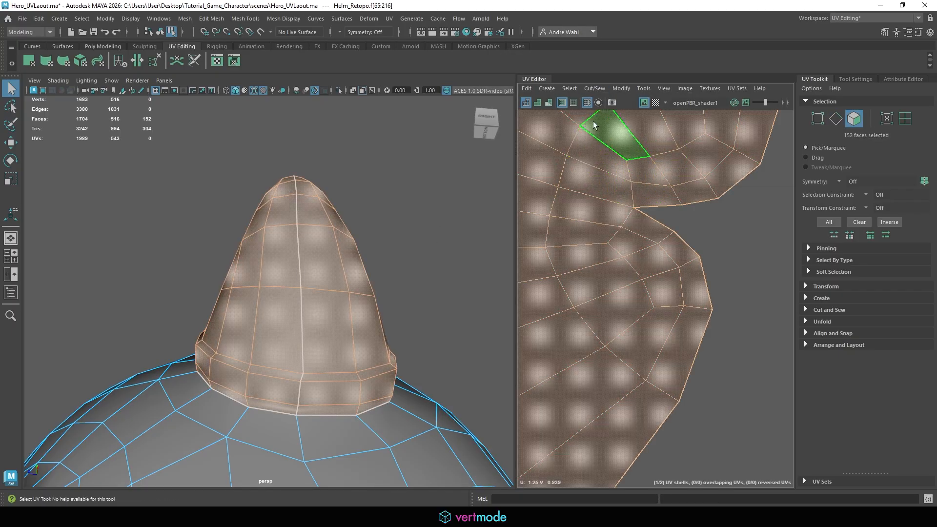
{"action": "left_click", "coordinate": [625, 88]}
{"action": "left_click", "coordinate": [643, 393]}
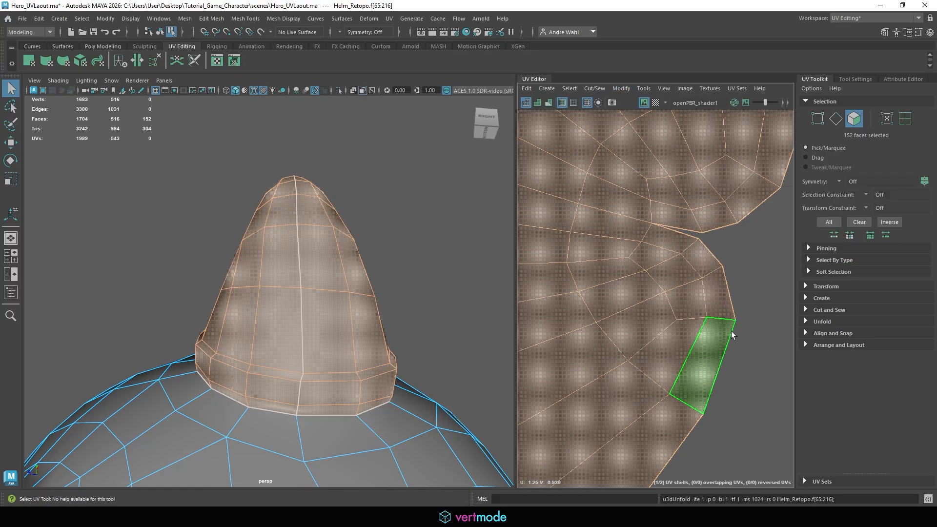
{"action": "left_click", "coordinate": [729, 256]}
{"action": "scroll", "coordinate": [699, 220], "scroll_direction": "down", "scroll_amount": 5}
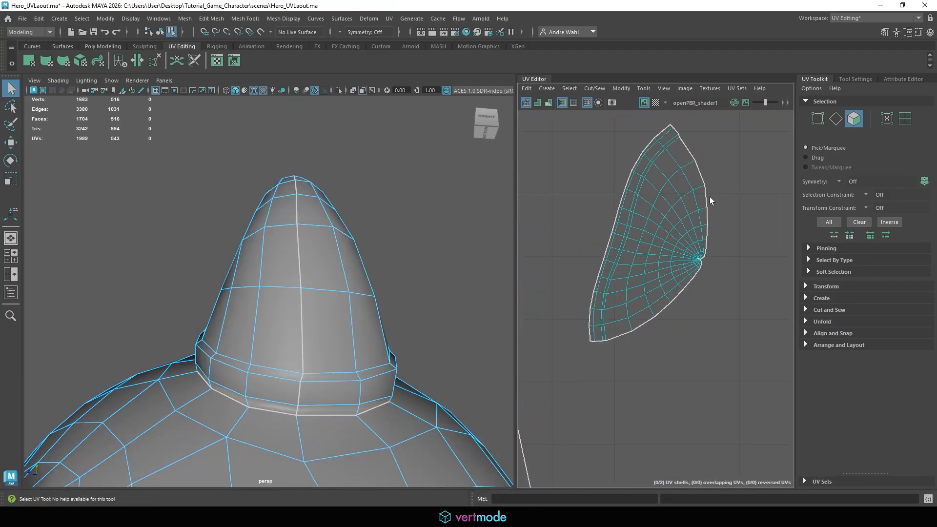
- Rotate the horn's UV shell so its base runs roughly horizontally with the tip above, and clear the selection
{"action": "double_click", "coordinate": [661, 197]}
{"action": "key", "text": "e"}
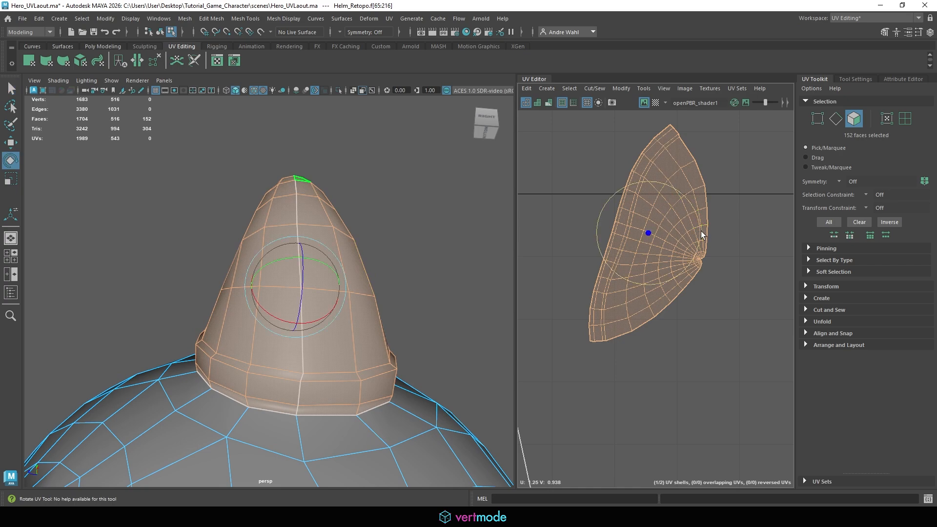
{"action": "left_click_drag", "start_coordinate": [701, 230], "coordinate": [632, 178]}
{"action": "left_click", "coordinate": [555, 312]}
- Select the 11-edge line from the tip notch to the middle of the horn shell's base and cut it
{"action": "scroll", "coordinate": [610, 273], "scroll_direction": "up", "scroll_amount": 5}
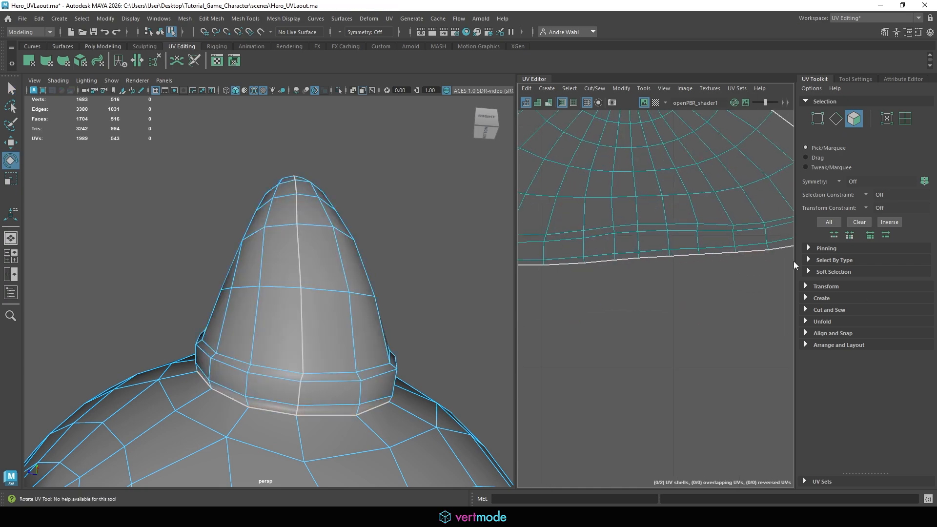
{"action": "right_click_drag", "start_coordinate": [665, 185], "coordinate": [663, 174]}
{"action": "double_click", "coordinate": [627, 213]}
{"action": "key", "text": "f"}
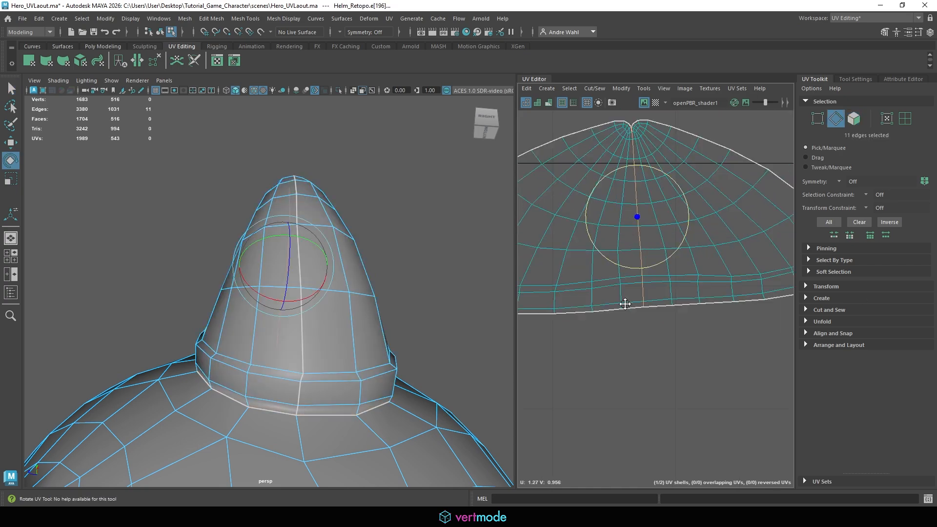
{"action": "left_click", "coordinate": [586, 89]}
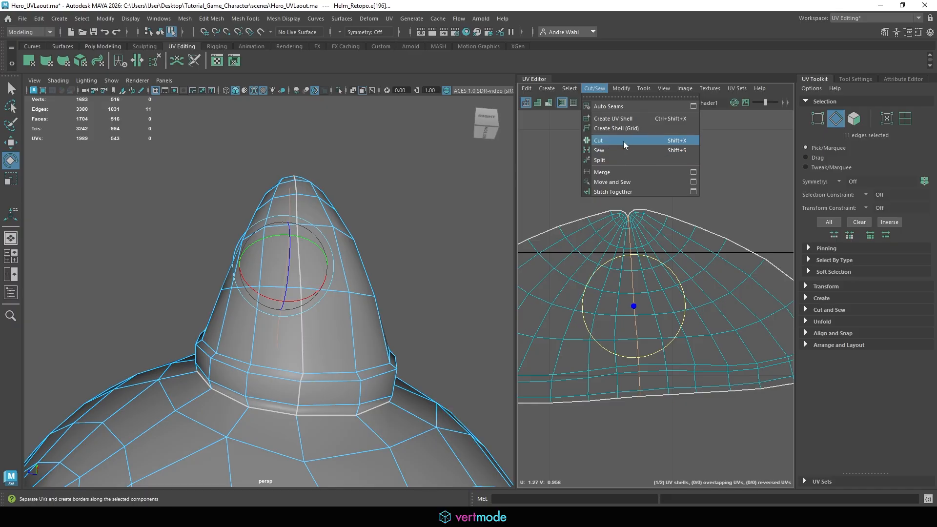
{"action": "left_click", "coordinate": [624, 141]}
- Select both halves of the horn's UVs, unfold them together and clear the selection
{"action": "right_click_drag", "start_coordinate": [704, 287], "coordinate": [493, 255], "text": "alt"}
{"action": "middle_click_drag", "start_coordinate": [712, 256], "coordinate": [693, 192], "text": "alt"}
{"action": "right_click_drag", "start_coordinate": [693, 192], "coordinate": [693, 211]}
{"action": "double_click", "coordinate": [693, 210]}
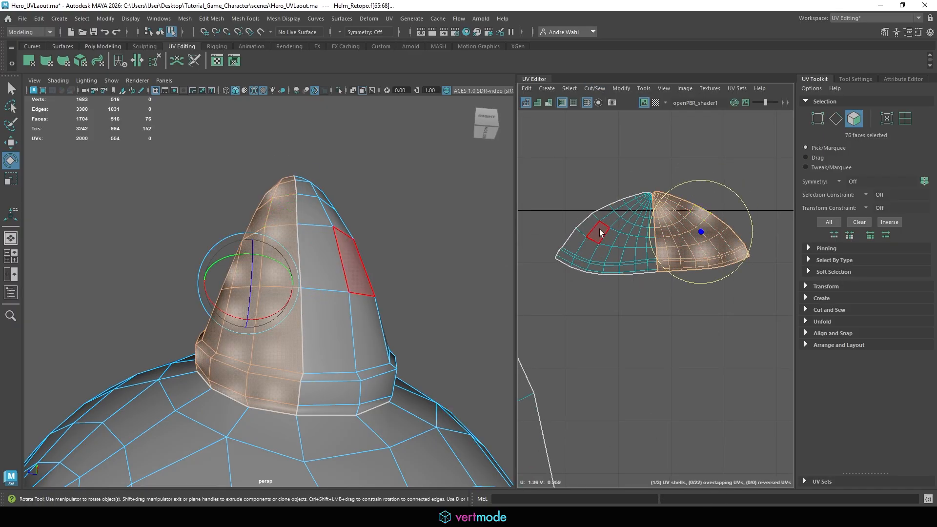
{"action": "double_click", "coordinate": [599, 230], "text": "shift"}
{"action": "left_click", "coordinate": [618, 89]}
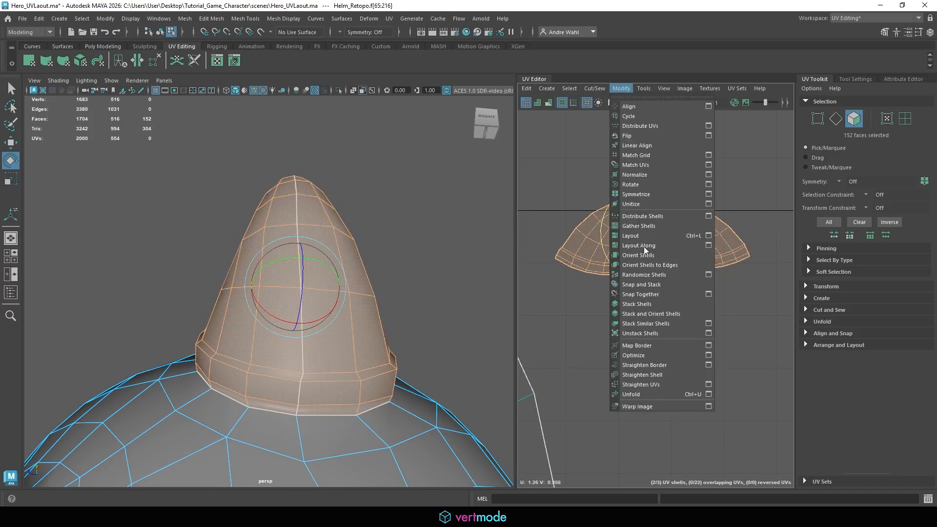
{"action": "left_click", "coordinate": [628, 394]}
{"action": "left_click", "coordinate": [651, 347]}
- Move one 76-face half of the horn's UVs below the other half so the two shells no longer overlap
{"action": "double_click", "coordinate": [618, 259]}
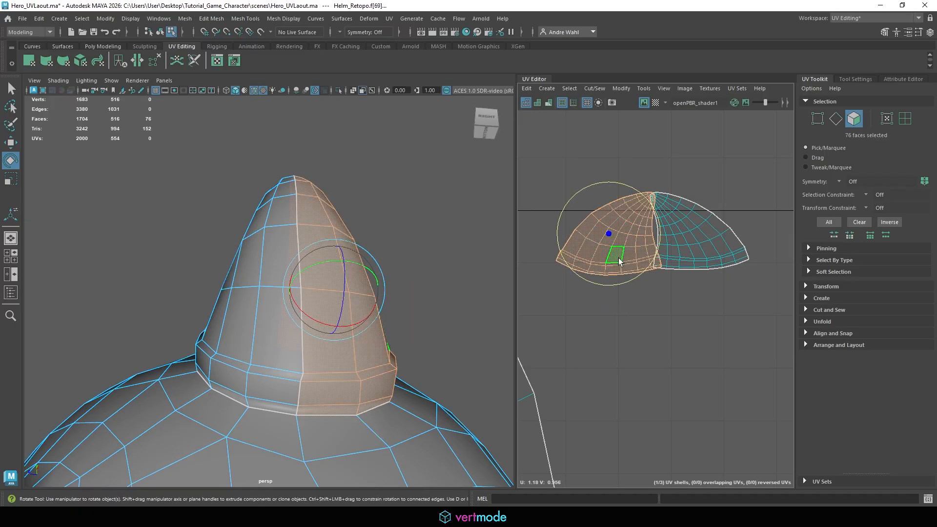
{"action": "key", "text": "w"}
{"action": "left_click_drag", "start_coordinate": [610, 233], "coordinate": [728, 315]}
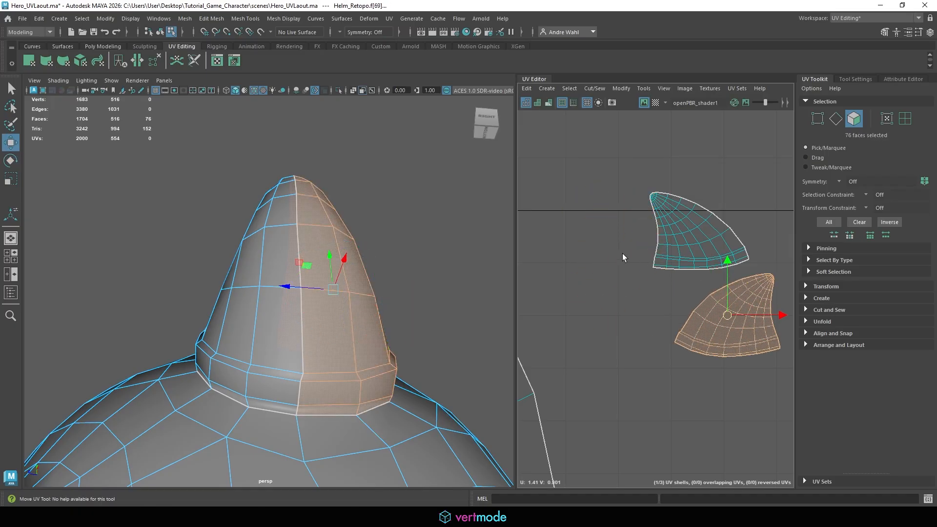
- Select the 8-edge seam between the horn's two UV halves from tip to base, and move and sew the halves together
{"action": "middle_click_drag", "start_coordinate": [693, 264], "coordinate": [688, 212], "text": "alt"}
{"action": "right_click_drag", "start_coordinate": [611, 217], "coordinate": [679, 214], "text": "alt"}
{"action": "left_click", "coordinate": [750, 214]}
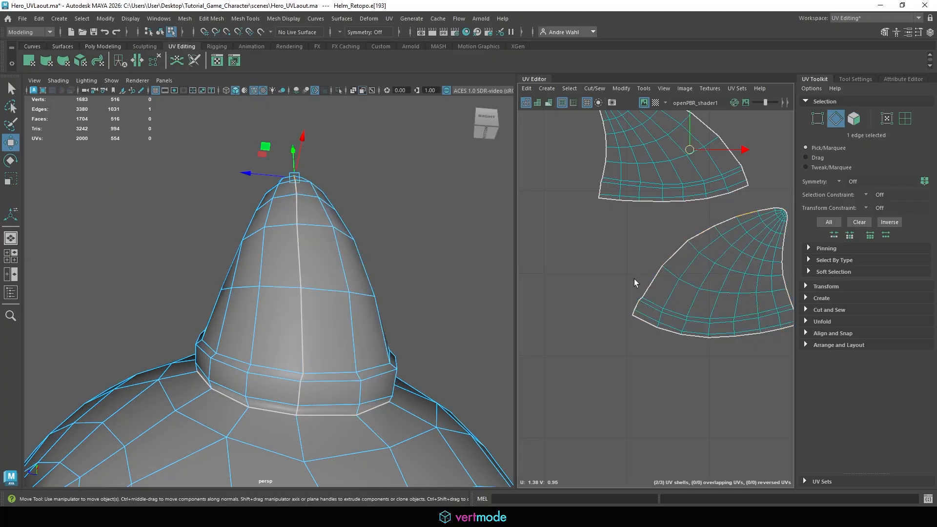
{"action": "double_click", "coordinate": [633, 314], "text": "shift"}
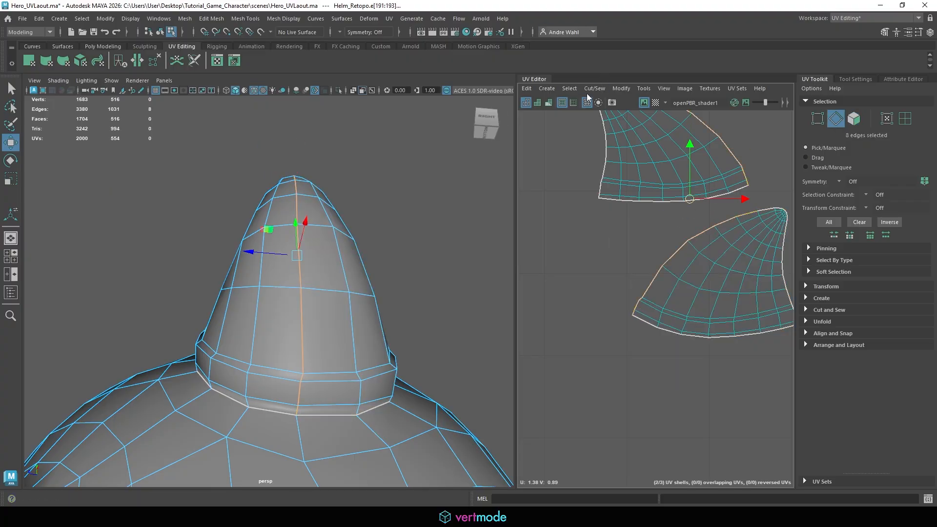
{"action": "left_click", "coordinate": [587, 93]}
{"action": "left_click", "coordinate": [617, 182]}
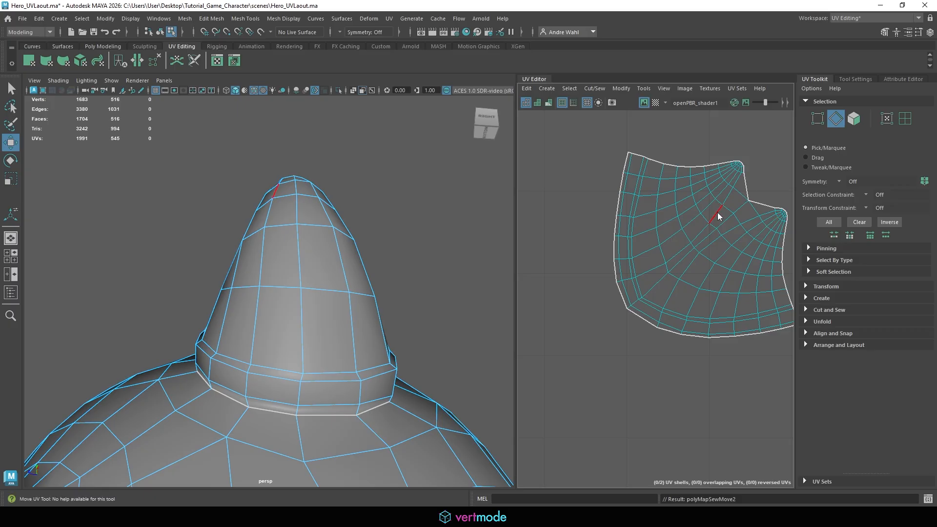
- Select the joined 152-face horn shell, unfold its UVs and clear the selection
{"action": "right_click_drag", "start_coordinate": [717, 212], "coordinate": [718, 205]}
{"action": "left_click", "coordinate": [627, 89]}
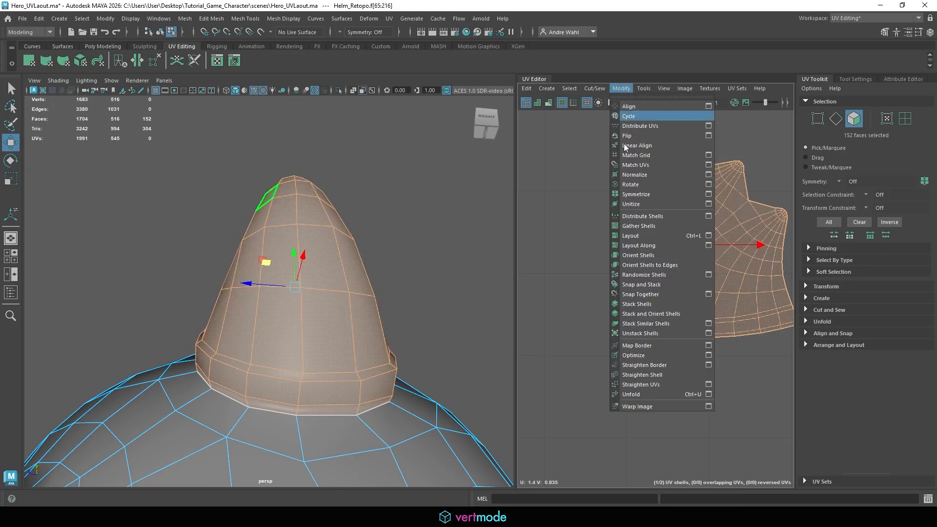
{"action": "left_click", "coordinate": [638, 391]}
{"action": "middle_click_drag", "start_coordinate": [659, 254], "coordinate": [517, 254], "text": "alt"}
{"action": "left_click", "coordinate": [634, 191]}
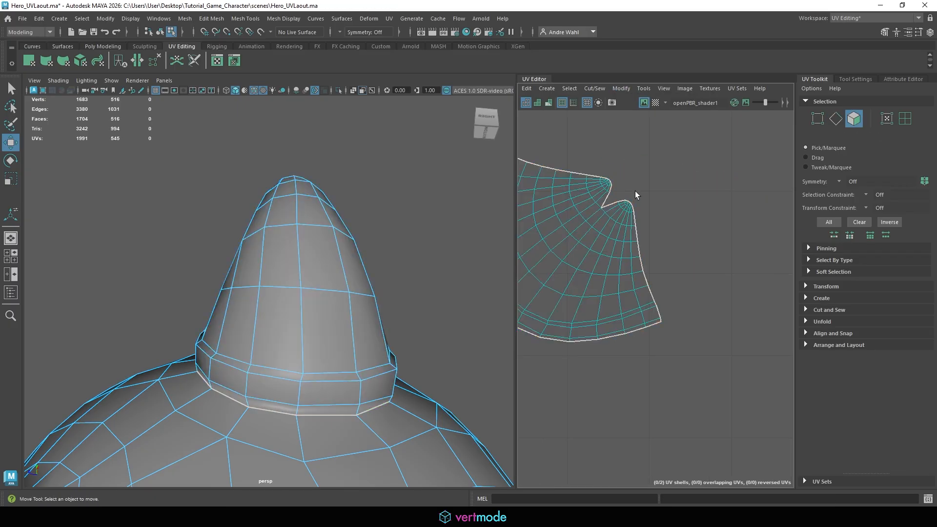
- Select the short edge inside the notch at the horn shell's tip and sew it
{"action": "middle_click_drag", "start_coordinate": [668, 186], "coordinate": [731, 172], "text": "alt"}
{"action": "right_click_drag", "start_coordinate": [669, 197], "coordinate": [673, 186]}
{"action": "left_click", "coordinate": [674, 187]}
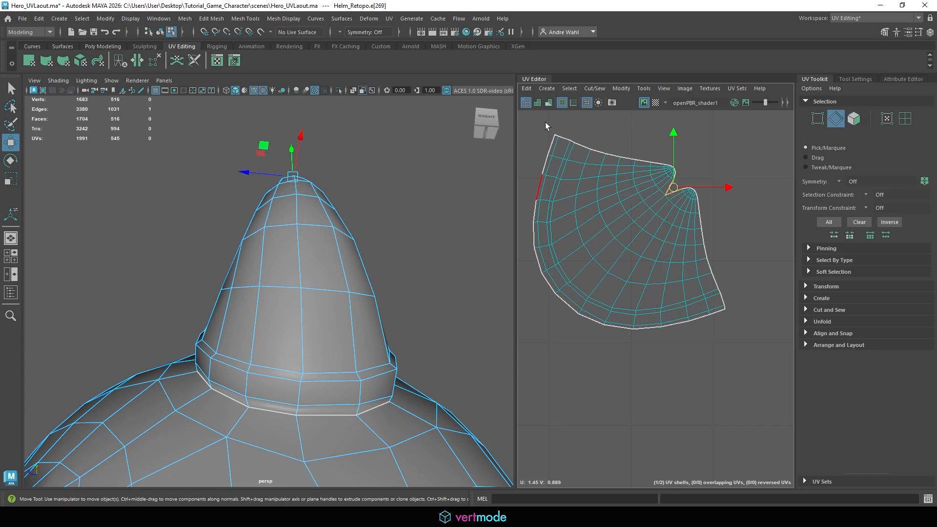
{"action": "left_click", "coordinate": [592, 87]}
{"action": "left_click", "coordinate": [624, 184]}
- Unfold the entire horn shell again with its shortened tip notch and deselect it
{"action": "right_click_drag", "start_coordinate": [628, 204], "coordinate": [627, 263]}
{"action": "left_click", "coordinate": [622, 89]}
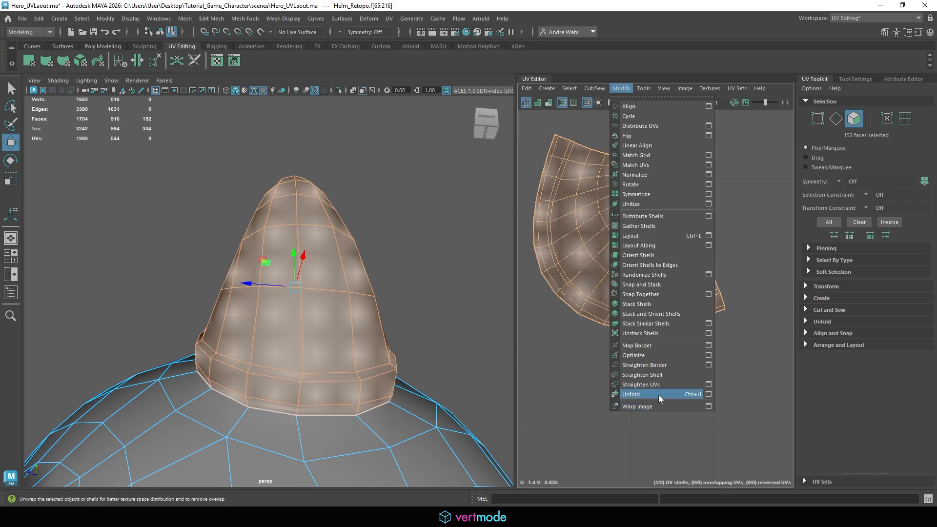
{"action": "left_click", "coordinate": [657, 394]}
{"action": "left_click", "coordinate": [719, 215]}
{"action": "scroll", "coordinate": [622, 216], "scroll_direction": "down", "scroll_amount": 2}
{"action": "left_click", "coordinate": [673, 192]}
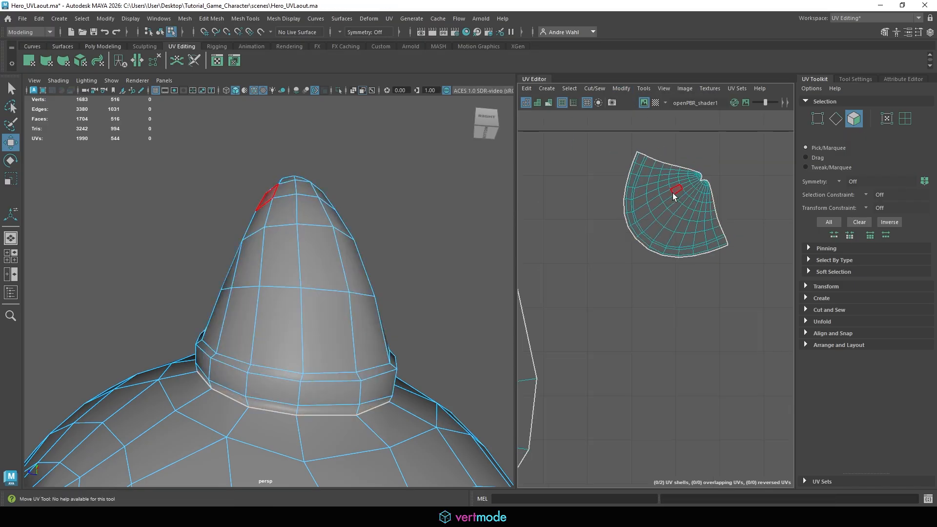
- Select the horn's 152-face UV shell and check where it sits on the helmet model
{"action": "scroll", "coordinate": [417, 264], "scroll_direction": "down", "scroll_amount": 5}
{"action": "left_click_drag", "start_coordinate": [418, 265], "coordinate": [439, 300], "text": "alt"}
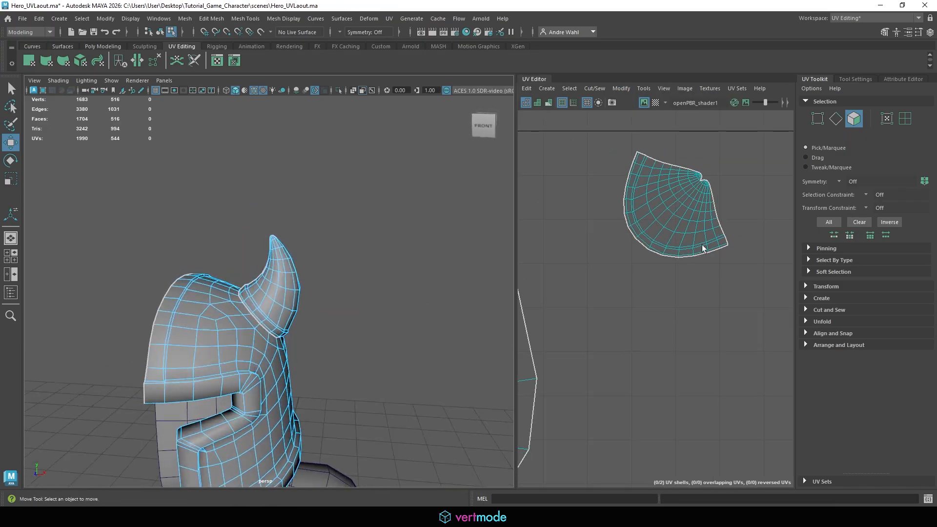
{"action": "double_click", "coordinate": [703, 246]}
{"action": "middle_click_drag", "start_coordinate": [651, 237], "coordinate": [733, 142], "text": "alt"}
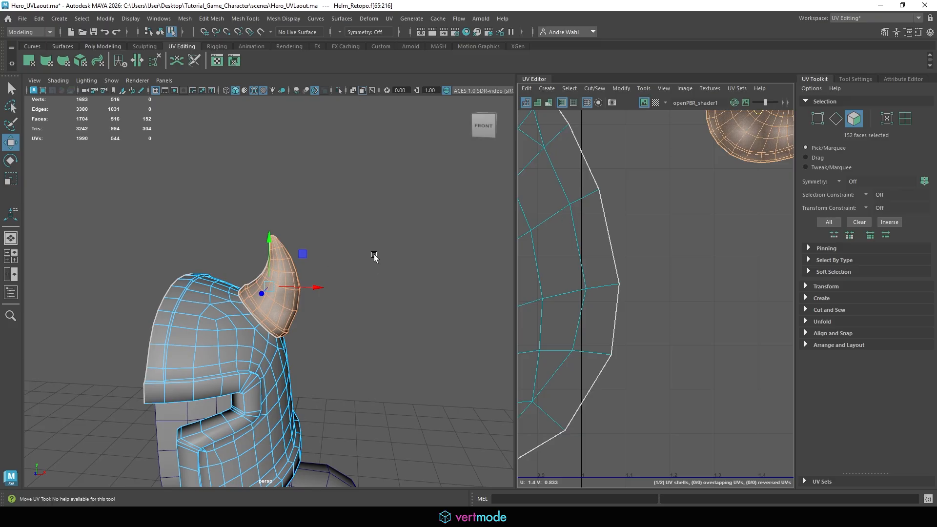
{"action": "scroll", "coordinate": [341, 244], "scroll_direction": "up", "scroll_amount": 10}
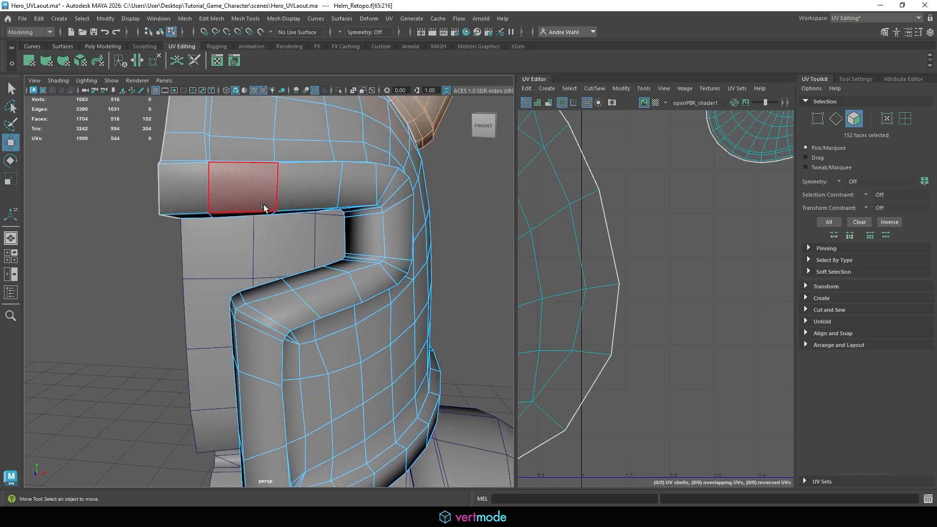
- Select the 33-edge line running along the underside of the helmet's brow, around the visor opening and along the lower rim
{"action": "key", "text": "F10"}
{"action": "double_click", "coordinate": [257, 212]}
{"action": "scroll", "coordinate": [268, 217], "scroll_direction": "down", "scroll_amount": 5}
{"action": "left_click_drag", "start_coordinate": [275, 224], "coordinate": [317, 189], "text": "alt"}
{"action": "right_click_drag", "start_coordinate": [318, 190], "coordinate": [511, 215], "text": "alt"}
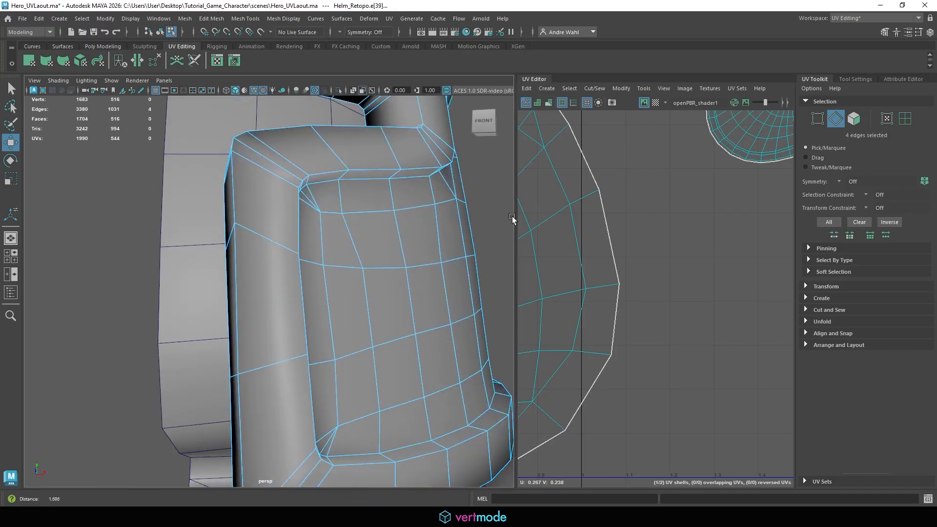
{"action": "key", "text": "q"}
{"action": "middle_click_drag", "start_coordinate": [422, 112], "coordinate": [422, 167], "text": "alt"}
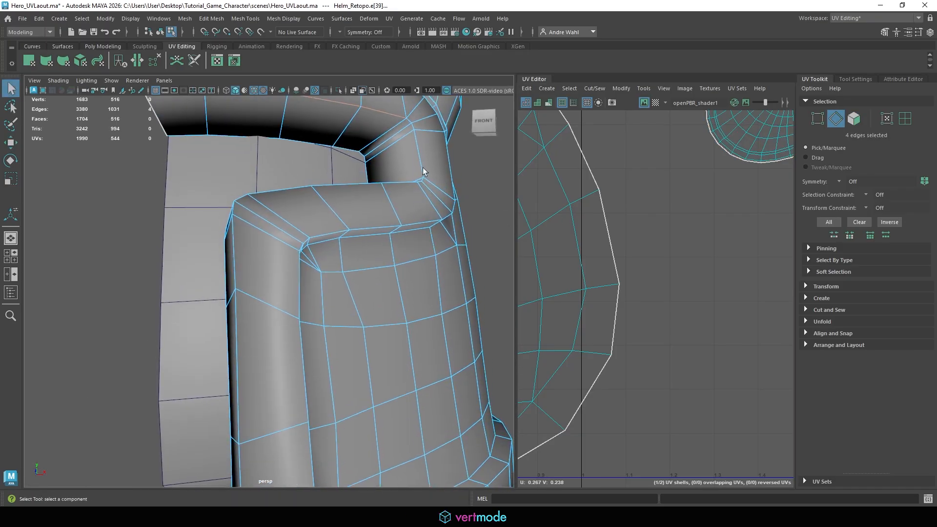
{"action": "double_click", "coordinate": [409, 122], "text": "shift"}
- Examine the selected edge line around the helmet's visor opening, lower rim and back from all sides
{"action": "middle_click_drag", "start_coordinate": [333, 204], "coordinate": [332, 172], "text": "alt"}
{"action": "right_click_drag", "start_coordinate": [333, 173], "coordinate": [286, 232], "text": "alt"}
{"action": "left_click_drag", "start_coordinate": [366, 273], "coordinate": [288, 271], "text": "alt"}
{"action": "middle_click_drag", "start_coordinate": [473, 270], "coordinate": [432, 267], "text": "alt"}
{"action": "left_click_drag", "start_coordinate": [432, 266], "coordinate": [287, 275], "text": "alt"}
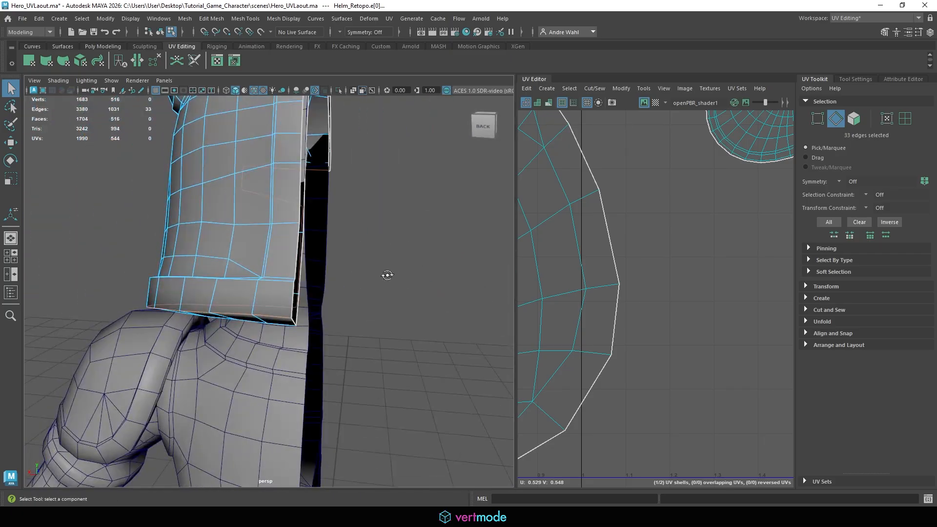
{"action": "left_click_drag", "start_coordinate": [387, 274], "coordinate": [513, 274], "text": "alt"}
{"action": "middle_click_drag", "start_coordinate": [248, 169], "coordinate": [282, 274], "text": "alt"}
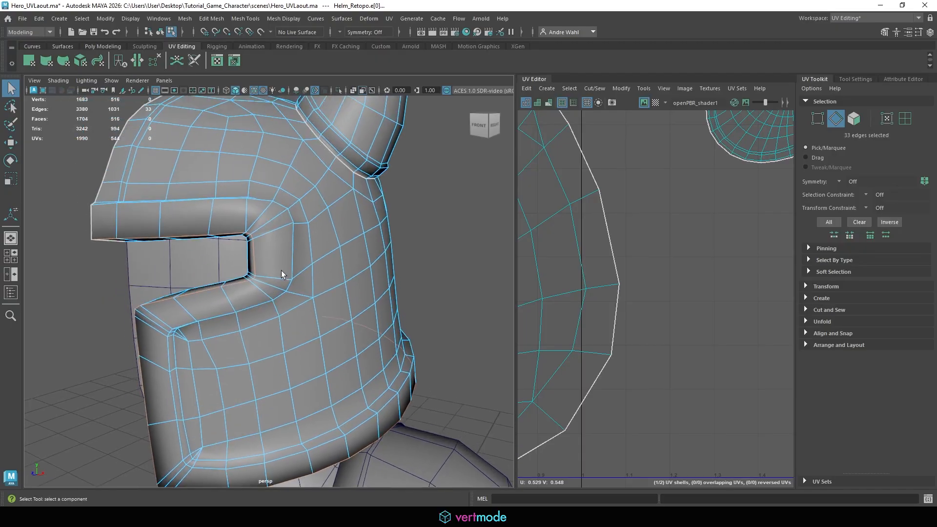
{"action": "left_click_drag", "start_coordinate": [282, 273], "coordinate": [224, 273], "text": "alt"}
{"action": "middle_click_drag", "start_coordinate": [345, 252], "coordinate": [390, 210], "text": "alt"}
{"action": "left_click_drag", "start_coordinate": [292, 248], "coordinate": [335, 214], "text": "alt"}
{"action": "left_click_drag", "start_coordinate": [326, 182], "coordinate": [318, 152], "text": "alt"}
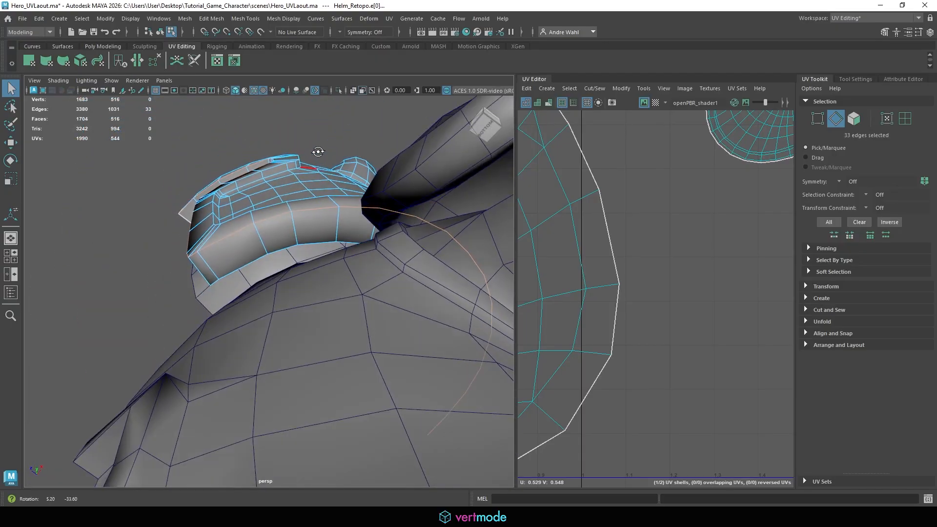
{"action": "middle_click_drag", "start_coordinate": [307, 206], "coordinate": [293, 288], "text": "alt"}
{"action": "right_click_drag", "start_coordinate": [293, 288], "coordinate": [649, 301], "text": "alt"}
{"action": "middle_click_drag", "start_coordinate": [415, 253], "coordinate": [270, 283], "text": "alt"}
{"action": "right_click_drag", "start_coordinate": [270, 283], "coordinate": [368, 277], "text": "alt"}
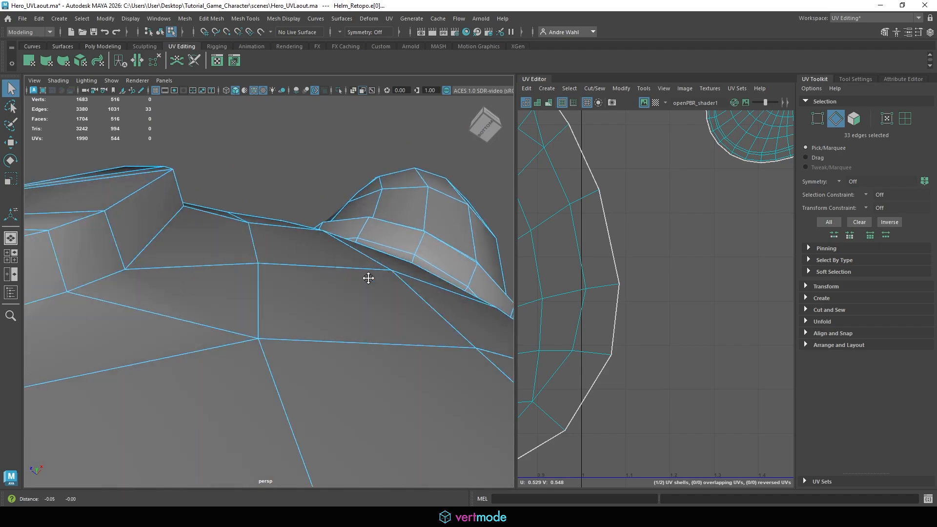
{"action": "left_click_drag", "start_coordinate": [368, 276], "coordinate": [388, 278], "text": "alt"}
{"action": "left_click_drag", "start_coordinate": [334, 268], "coordinate": [341, 311], "text": "alt"}
{"action": "right_click_drag", "start_coordinate": [341, 312], "coordinate": [280, 290], "text": "alt"}
{"action": "mouse_move", "coordinate": [280, 290]}
{"action": "left_mouse_down", "text": "alt"}
{"action": "mouse_move", "coordinate": [259, 273]}
{"action": "mouse_move", "coordinate": [297, 285]}
{"action": "left_mouse_up", "text": "alt"}
{"action": "right_click_drag", "start_coordinate": [298, 285], "coordinate": [332, 273], "text": "alt"}
{"action": "left_click_drag", "start_coordinate": [332, 273], "coordinate": [323, 242], "text": "alt"}
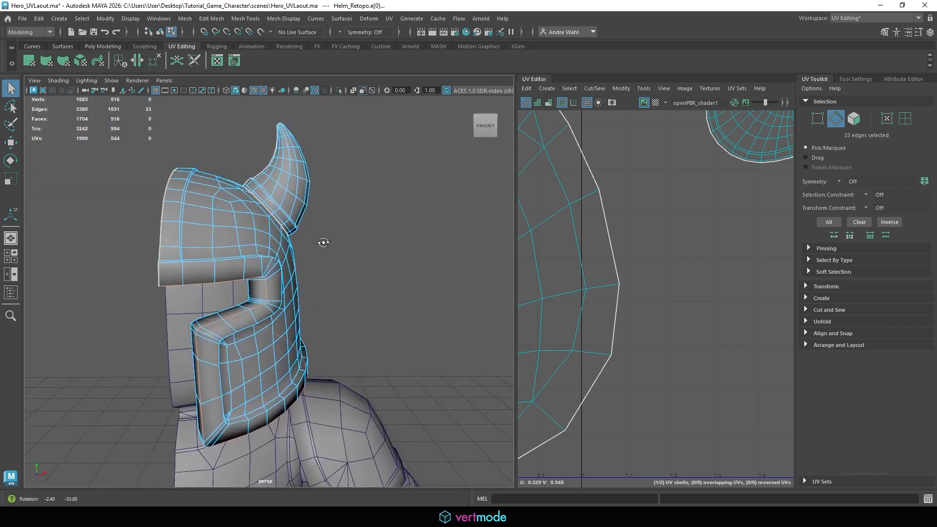
{"action": "middle_click_drag", "start_coordinate": [323, 243], "coordinate": [372, 191], "text": "alt"}
{"action": "mouse_move", "coordinate": [316, 229]}
{"action": "left_mouse_down", "text": "alt"}
{"action": "mouse_move", "coordinate": [313, 213]}
{"action": "mouse_move", "coordinate": [317, 226]}
{"action": "left_mouse_up", "text": "alt"}
- Cut the helmet's UVs along the selected 33-edge rim line
{"action": "right_click_drag", "start_coordinate": [703, 269], "coordinate": [521, 239], "text": "alt"}
{"action": "middle_click_drag", "start_coordinate": [534, 238], "coordinate": [628, 247], "text": "alt"}
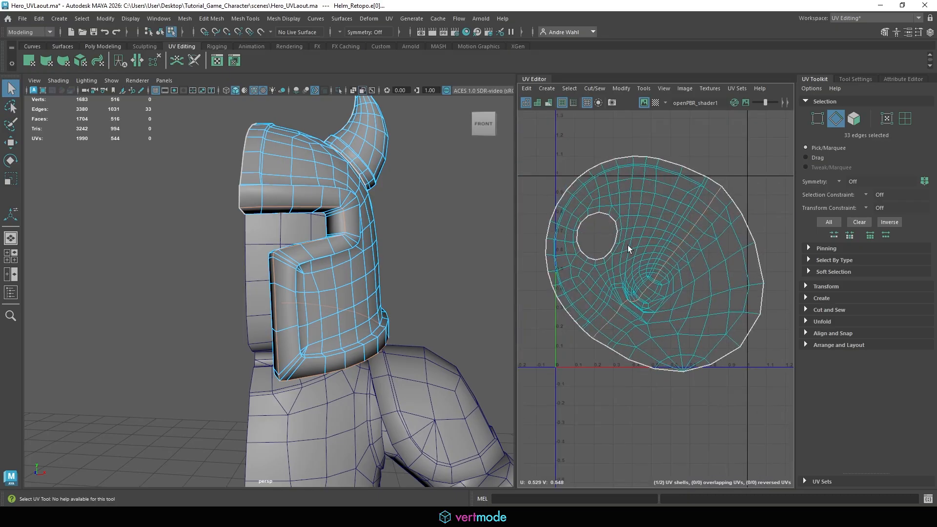
{"action": "left_click", "coordinate": [594, 89]}
{"action": "left_click", "coordinate": [609, 147]}
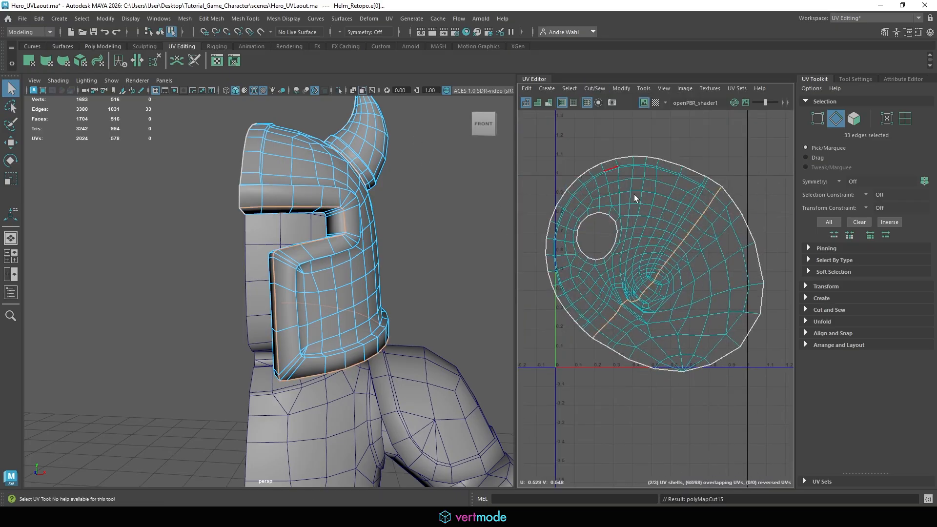
- Switch to the whole helmet object and unfold all of its UV shells
{"action": "right_click_drag", "start_coordinate": [372, 226], "coordinate": [390, 207]}
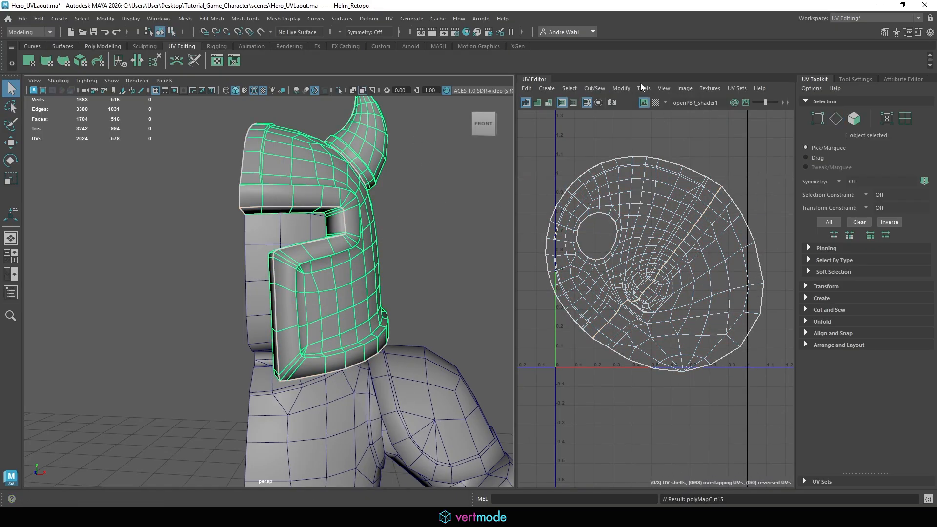
{"action": "left_click", "coordinate": [616, 90]}
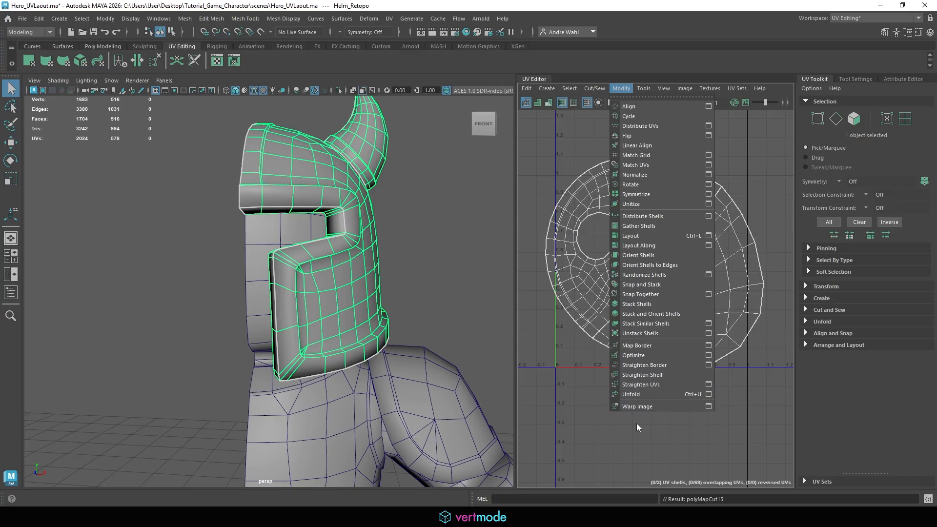
{"action": "left_click", "coordinate": [625, 396]}
- Move the outer helmet shell with the horn hole above the inner shell so they no longer overlap, and clear the selection
{"action": "right_click_drag", "start_coordinate": [622, 206], "coordinate": [625, 239]}
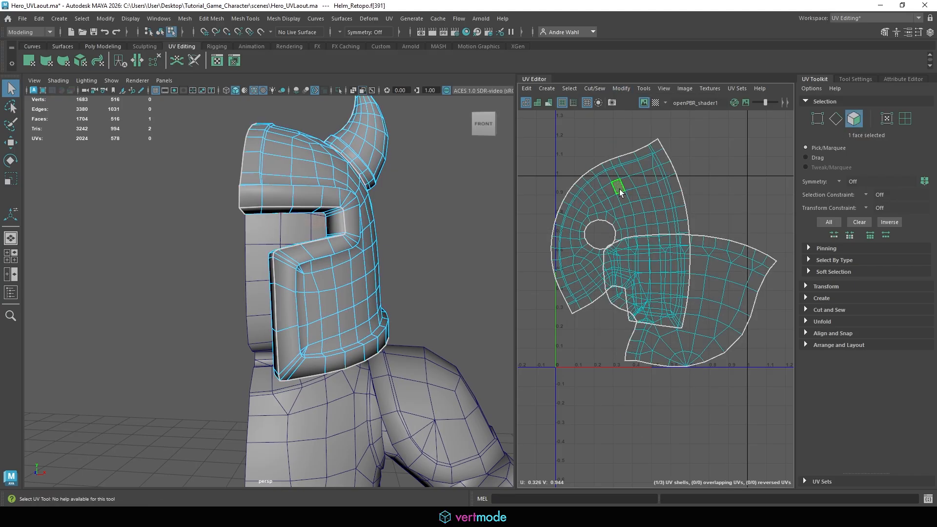
{"action": "double_click", "coordinate": [619, 189]}
{"action": "key", "text": "w"}
{"action": "left_click_drag", "start_coordinate": [622, 218], "coordinate": [629, 136]}
{"action": "left_click", "coordinate": [777, 211]}
{"action": "middle_click_drag", "start_coordinate": [757, 218], "coordinate": [721, 224], "text": "alt"}
- Select all 516 helmet faces, isolate the helmet in the 3D view and clear the selection
{"action": "left_click_drag", "start_coordinate": [259, 210], "coordinate": [371, 239], "text": "alt"}
{"action": "double_click", "coordinate": [323, 209]}
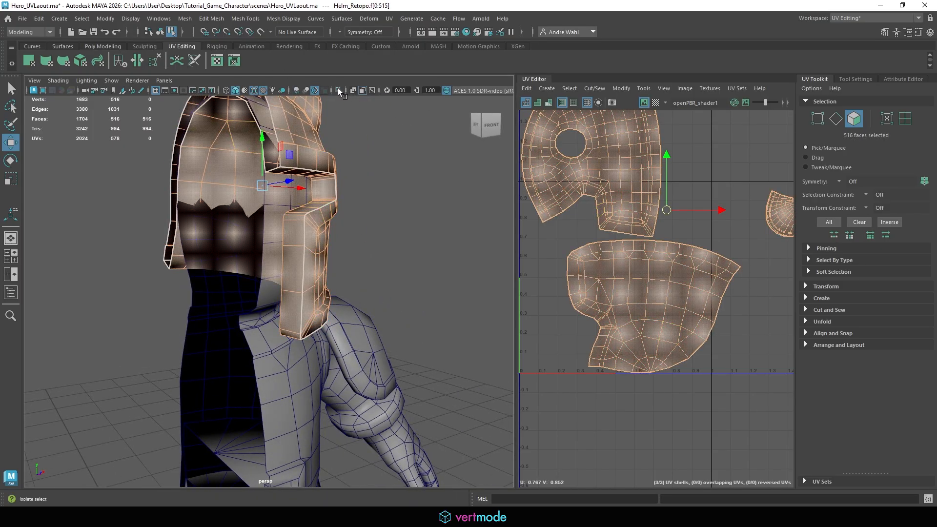
{"action": "left_click", "coordinate": [338, 90]}
{"action": "left_click_drag", "start_coordinate": [351, 153], "coordinate": [300, 186], "text": "alt"}
{"action": "left_click", "coordinate": [393, 176]}
- Select the 33-edge line where the rim meets the helmet's inner surface and cut the UVs along it
{"action": "right_click_drag", "start_coordinate": [300, 186], "coordinate": [294, 160]}
{"action": "right_click_drag", "start_coordinate": [298, 161], "coordinate": [357, 163], "text": "alt"}
{"action": "middle_click_drag", "start_coordinate": [341, 140], "coordinate": [350, 230], "text": "alt"}
{"action": "double_click", "coordinate": [347, 131]}
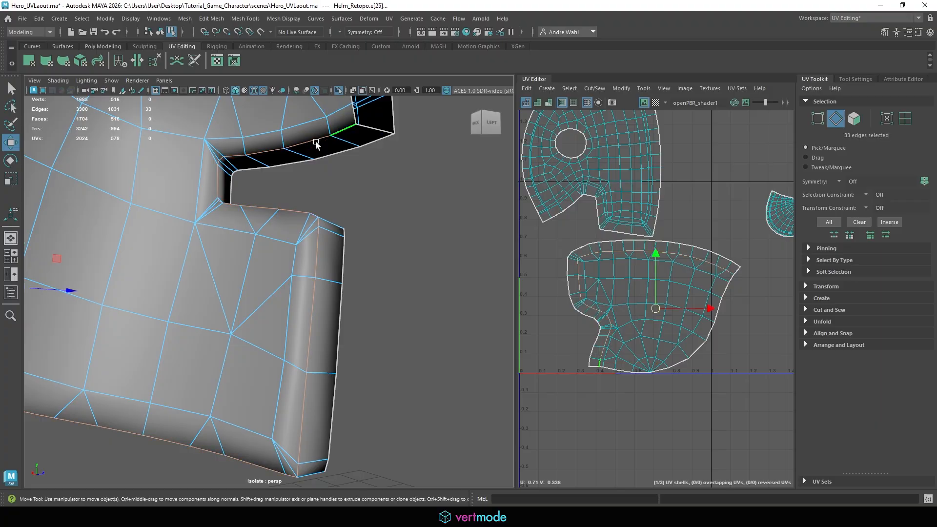
{"action": "left_click_drag", "start_coordinate": [346, 131], "coordinate": [234, 193], "text": "alt"}
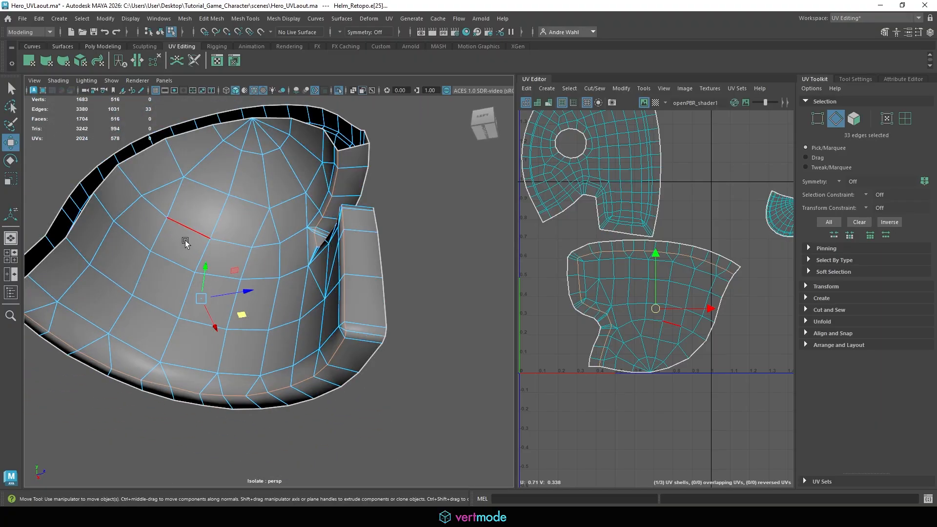
{"action": "left_click_drag", "start_coordinate": [230, 245], "coordinate": [303, 277], "text": "alt"}
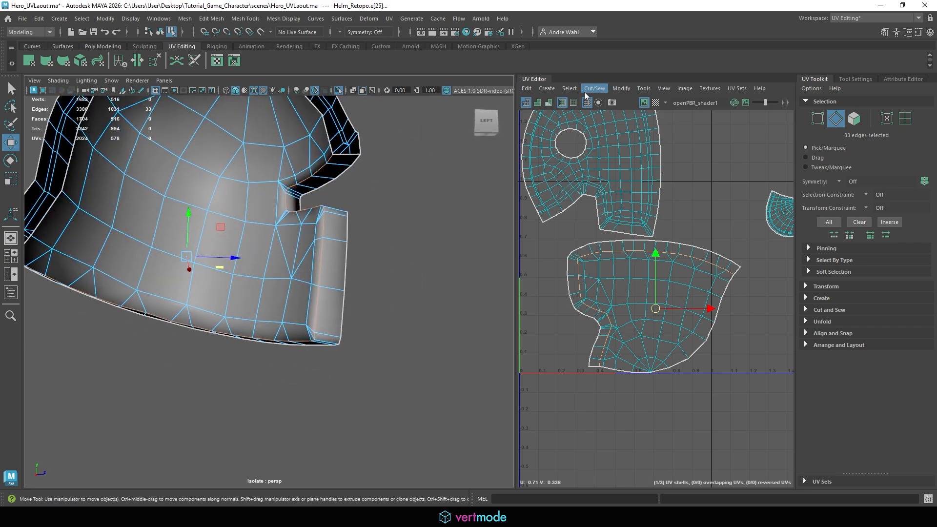
{"action": "left_click", "coordinate": [593, 88]}
{"action": "left_click", "coordinate": [605, 139]}
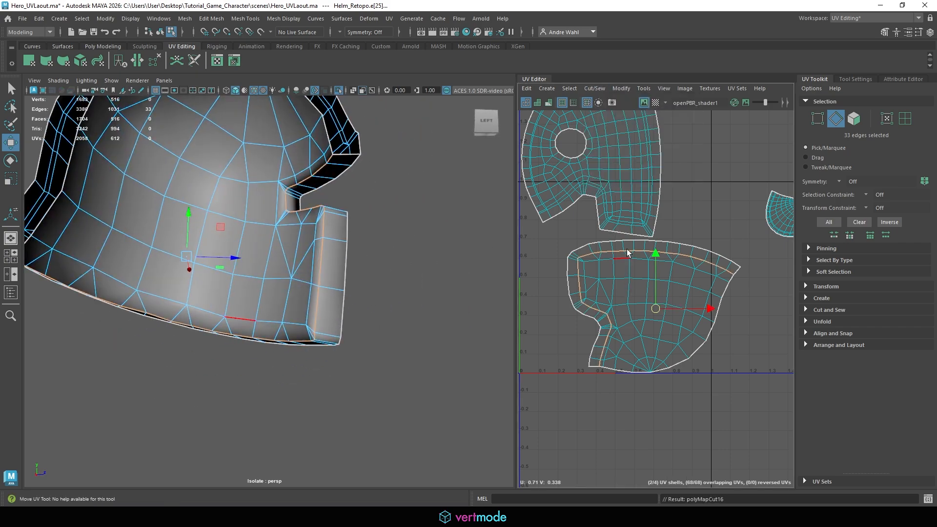
- Unfold the helmet object's UVs again with the rim strip separated from the inner surface
{"action": "scroll", "coordinate": [627, 249], "scroll_direction": "down", "scroll_amount": 4}
{"action": "right_click_drag", "start_coordinate": [274, 209], "coordinate": [378, 133]}
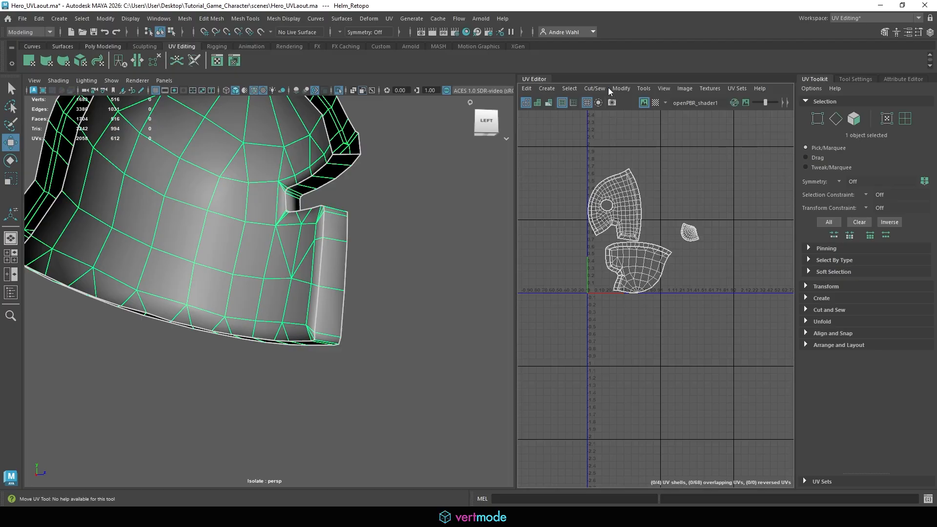
{"action": "left_click", "coordinate": [619, 88]}
{"action": "left_click", "coordinate": [631, 396]}
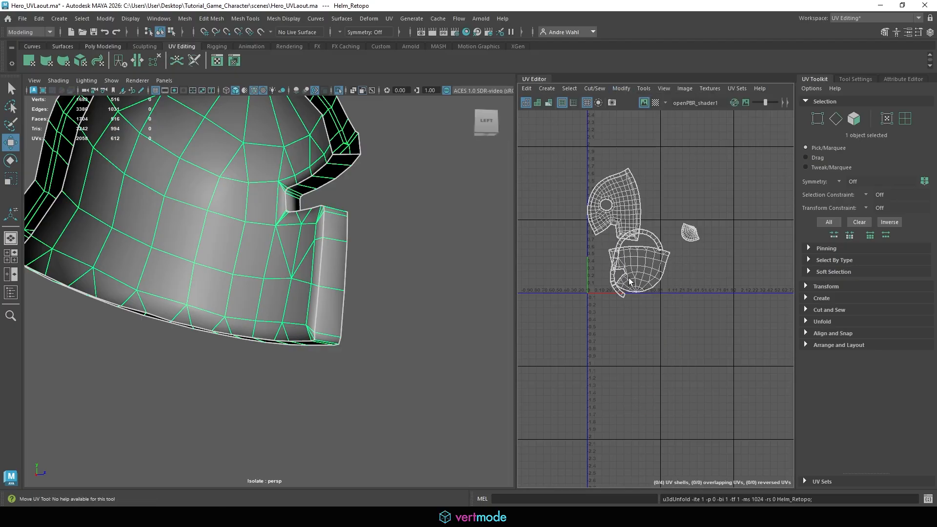
- Move the 33-face rim strip's UV shell to the far side of the horn shell, away from the inner helmet shell, and deselect it
{"action": "scroll", "coordinate": [649, 302], "scroll_direction": "up", "scroll_amount": 4}
{"action": "right_click_drag", "start_coordinate": [600, 218], "coordinate": [597, 192]}
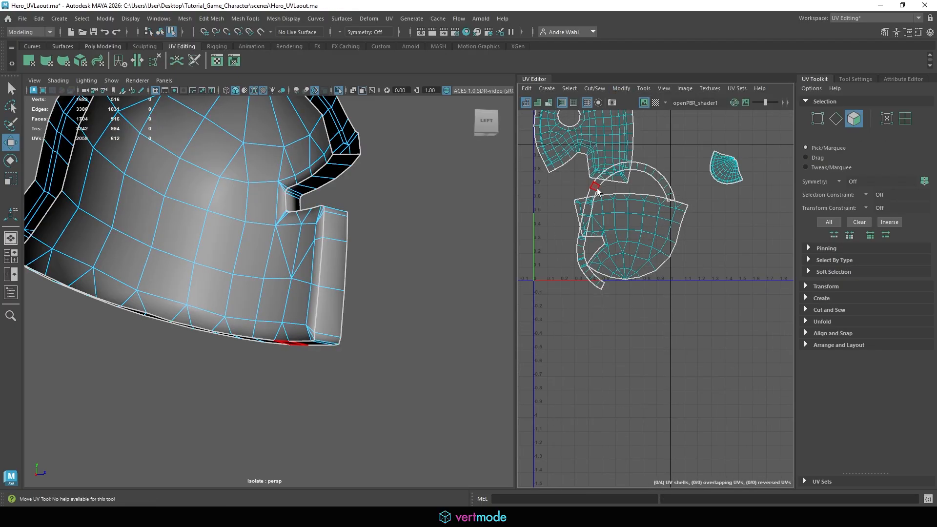
{"action": "double_click", "coordinate": [597, 191]}
{"action": "left_click_drag", "start_coordinate": [625, 223], "coordinate": [786, 227]}
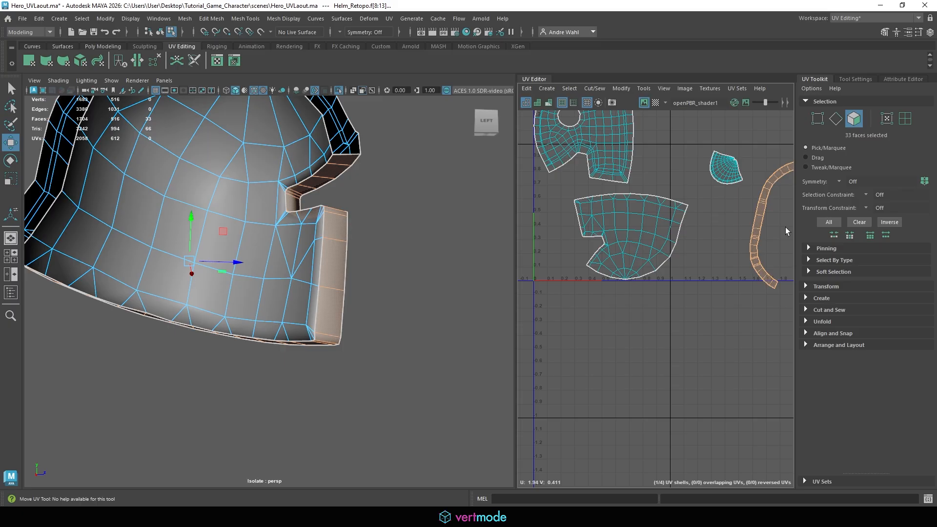
{"action": "left_click", "coordinate": [697, 238]}
- Examine the inner and outer helmet shells, especially the outer shell's visor corners and the matching brow edges on the model
{"action": "double_click", "coordinate": [637, 232]}
{"action": "double_click", "coordinate": [614, 152]}
{"action": "middle_click_drag", "start_coordinate": [627, 208], "coordinate": [630, 301], "text": "alt"}
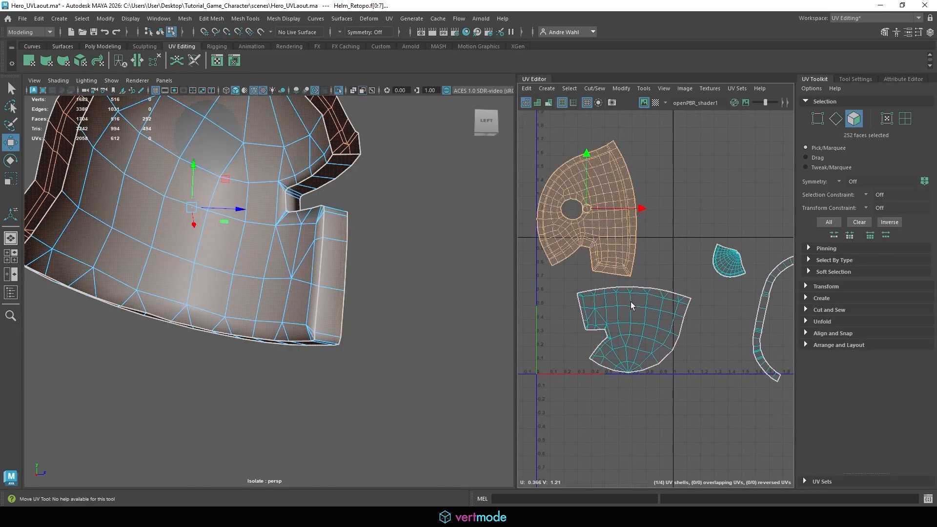
{"action": "left_click", "coordinate": [652, 254]}
{"action": "right_click_drag", "start_coordinate": [587, 222], "coordinate": [631, 222], "text": "alt"}
{"action": "middle_click_drag", "start_coordinate": [597, 230], "coordinate": [633, 252], "text": "alt"}
{"action": "right_click_drag", "start_coordinate": [608, 286], "coordinate": [637, 294], "text": "alt"}
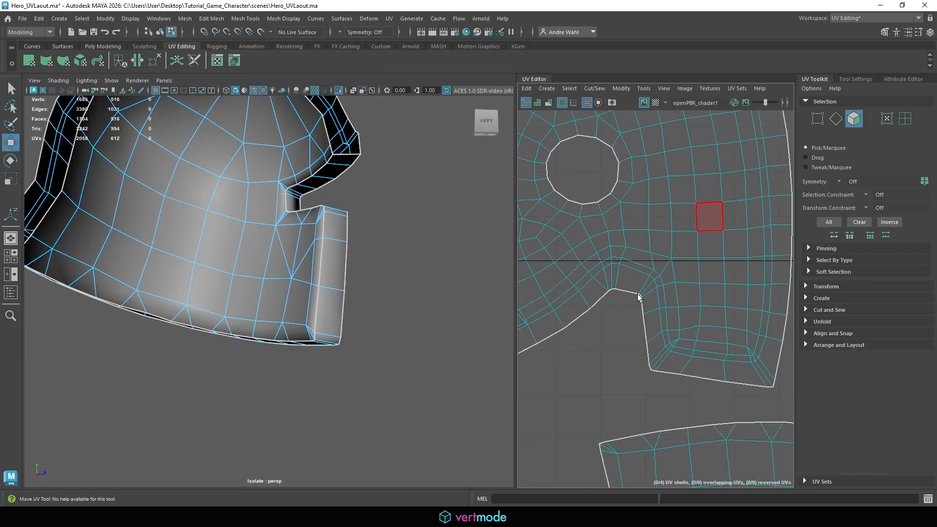
{"action": "middle_click_drag", "start_coordinate": [618, 287], "coordinate": [670, 250], "text": "alt"}
{"action": "middle_click_drag", "start_coordinate": [604, 270], "coordinate": [592, 289], "text": "alt"}
{"action": "right_click_drag", "start_coordinate": [604, 286], "coordinate": [749, 293], "text": "alt"}
{"action": "middle_click_drag", "start_coordinate": [608, 295], "coordinate": [676, 281], "text": "alt"}
{"action": "left_click_drag", "start_coordinate": [396, 292], "coordinate": [171, 306], "text": "alt"}
{"action": "middle_click_drag", "start_coordinate": [178, 307], "coordinate": [203, 343], "text": "alt"}
{"action": "left_click_drag", "start_coordinate": [464, 340], "coordinate": [408, 444], "text": "alt"}
{"action": "left_click_drag", "start_coordinate": [198, 313], "coordinate": [474, 301], "text": "alt"}
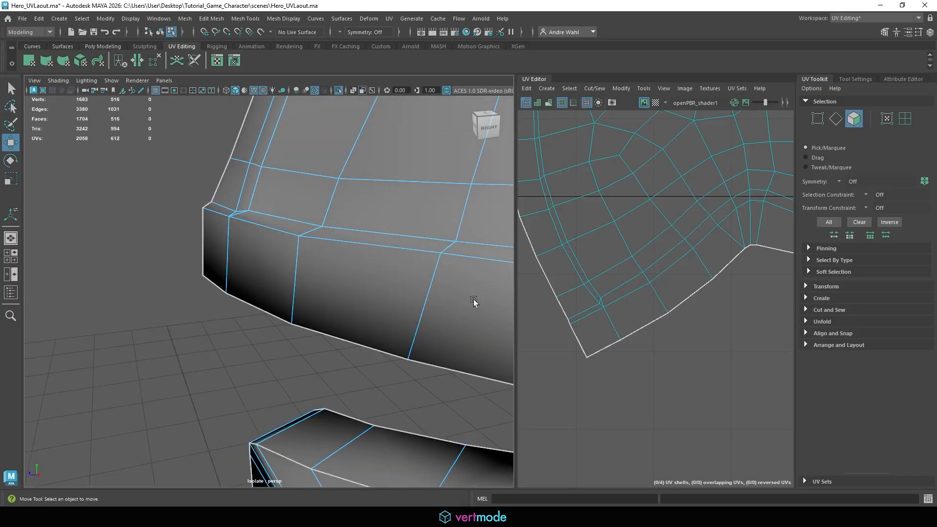
- Turn off isolation of the helmet so the whole character shows, and return from component selection to object selection
{"action": "right_click_drag", "start_coordinate": [366, 293], "coordinate": [147, 265], "text": "alt"}
{"action": "left_click_drag", "start_coordinate": [263, 254], "coordinate": [311, 177], "text": "alt"}
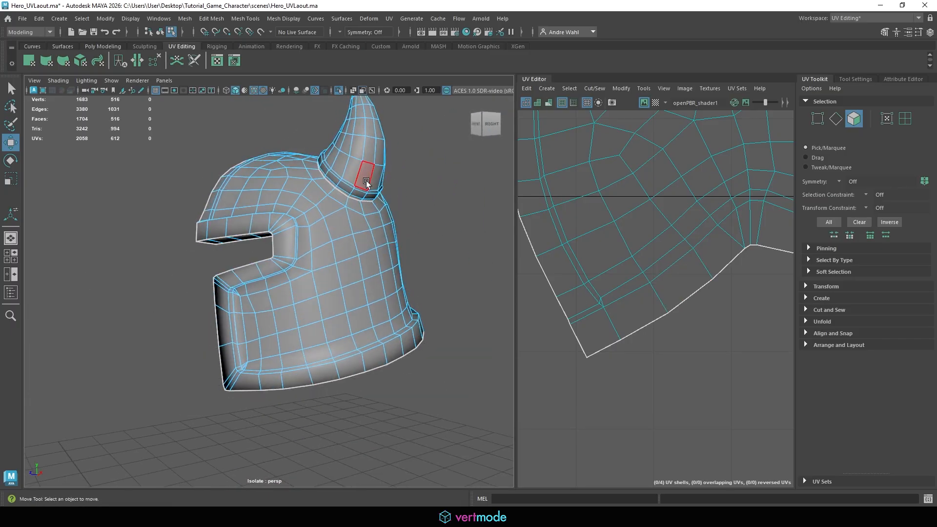
{"action": "left_click_drag", "start_coordinate": [449, 232], "coordinate": [370, 262], "text": "alt"}
{"action": "scroll", "coordinate": [669, 270], "scroll_direction": "down", "scroll_amount": 5}
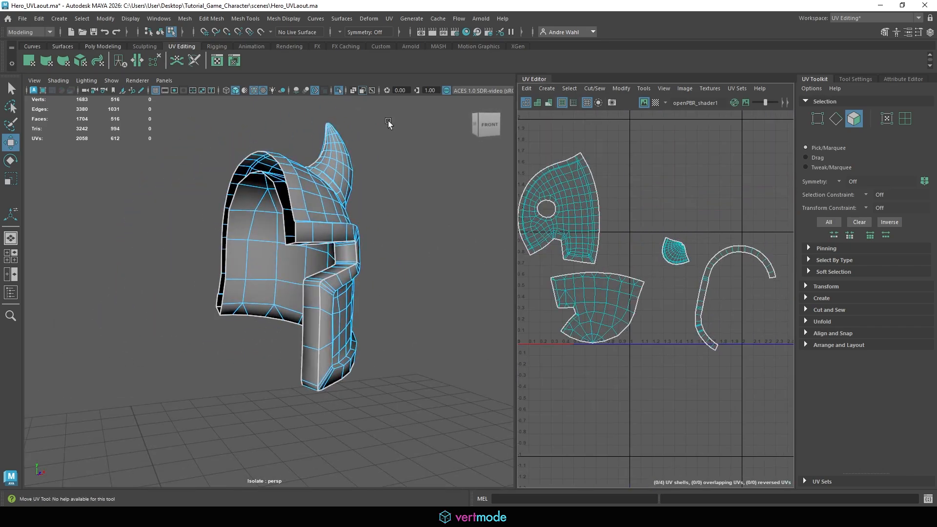
{"action": "left_click", "coordinate": [338, 90]}
{"action": "right_click_drag", "start_coordinate": [331, 278], "coordinate": [217, 291], "text": "alt"}
{"action": "left_click_drag", "start_coordinate": [463, 278], "coordinate": [360, 273], "text": "alt"}
{"action": "middle_click_drag", "start_coordinate": [360, 273], "coordinate": [363, 161], "text": "alt"}
{"action": "right_click_drag", "start_coordinate": [364, 205], "coordinate": [411, 192]}
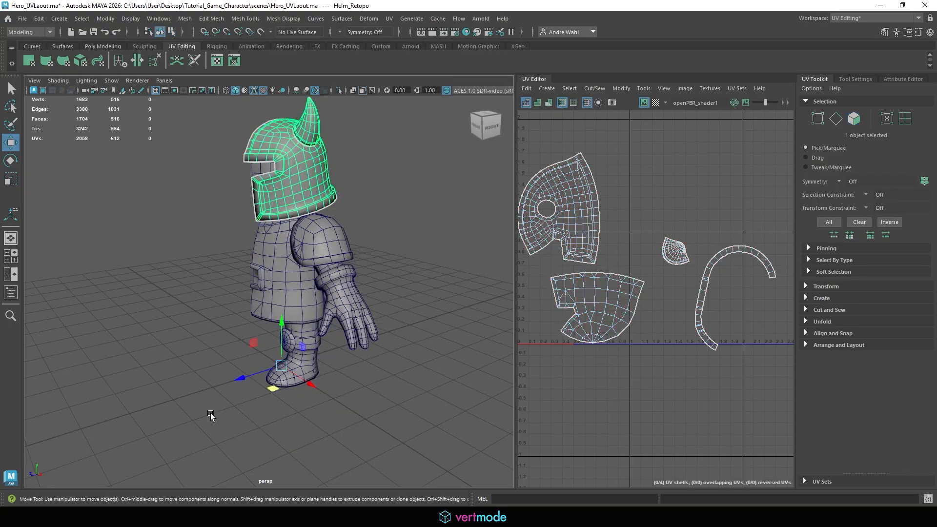
- Select all five character objects, lay out their UV shells together in the 0–1 tile, and widen the UV Editor
{"action": "left_click_drag", "start_coordinate": [211, 414], "coordinate": [453, 10]}
{"action": "left_click_drag", "start_coordinate": [306, 211], "coordinate": [307, 195], "text": "alt"}
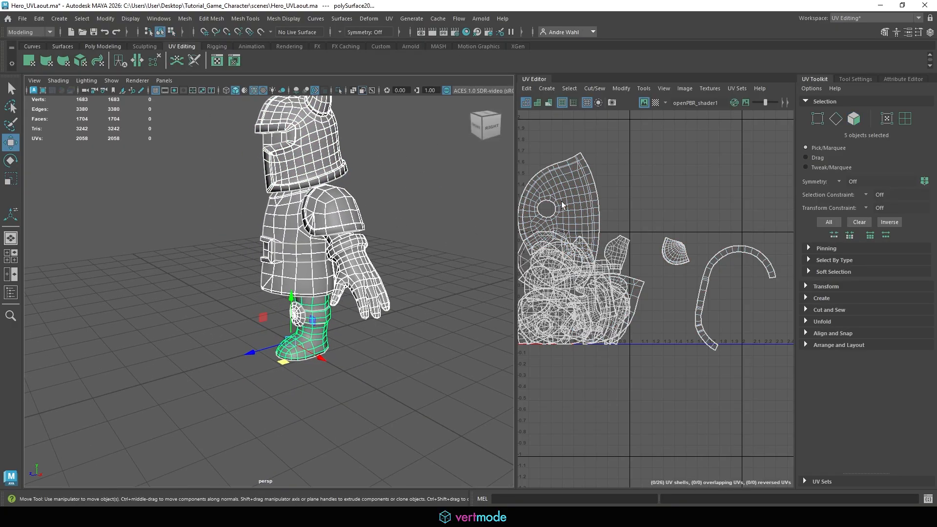
{"action": "left_click", "coordinate": [621, 88]}
{"action": "left_click", "coordinate": [638, 236]}
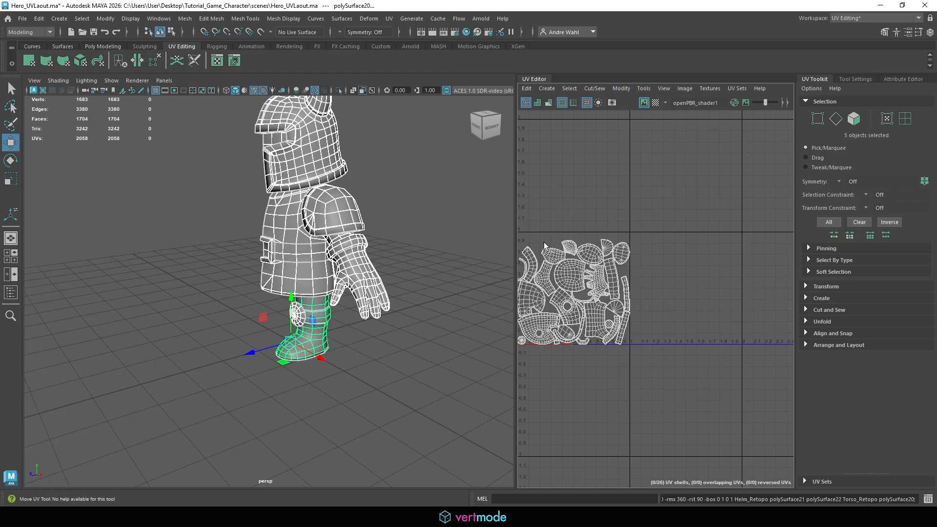
{"action": "left_click_drag", "start_coordinate": [484, 231], "coordinate": [424, 231]}
{"action": "middle_click_drag", "start_coordinate": [624, 255], "coordinate": [695, 219], "text": "alt"}
{"action": "right_click_drag", "start_coordinate": [695, 220], "coordinate": [761, 237], "text": "alt"}
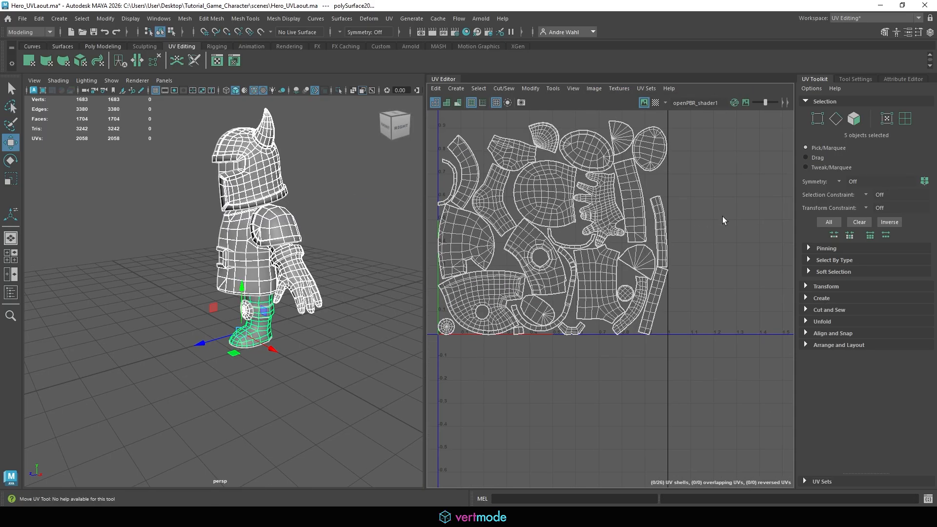
- Select the shoulder pad, body, knee pad, leg and helmet one after another and examine their shells in the packed UV layout
{"action": "left_click", "coordinate": [334, 241]}
{"action": "left_click", "coordinate": [276, 246]}
{"action": "left_click_drag", "start_coordinate": [298, 244], "coordinate": [343, 246], "text": "alt"}
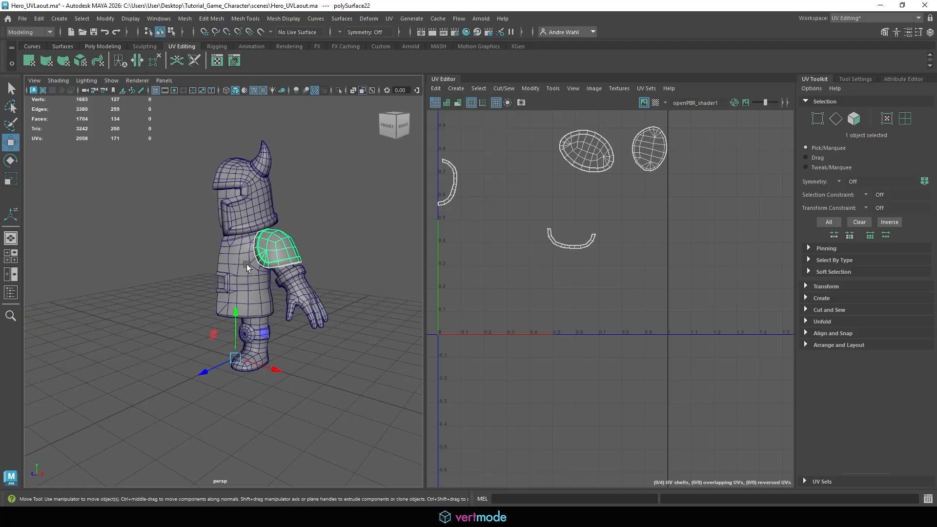
{"action": "left_click", "coordinate": [302, 295], "text": "shift"}
{"action": "left_click", "coordinate": [249, 334], "text": "shift"}
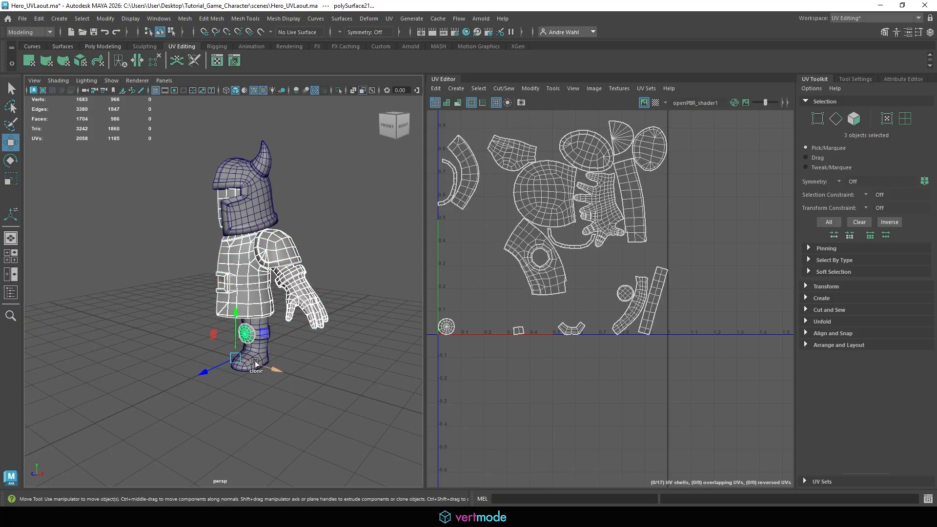
{"action": "left_click", "coordinate": [261, 348], "text": "shift"}
{"action": "left_click", "coordinate": [245, 199], "text": "shift"}
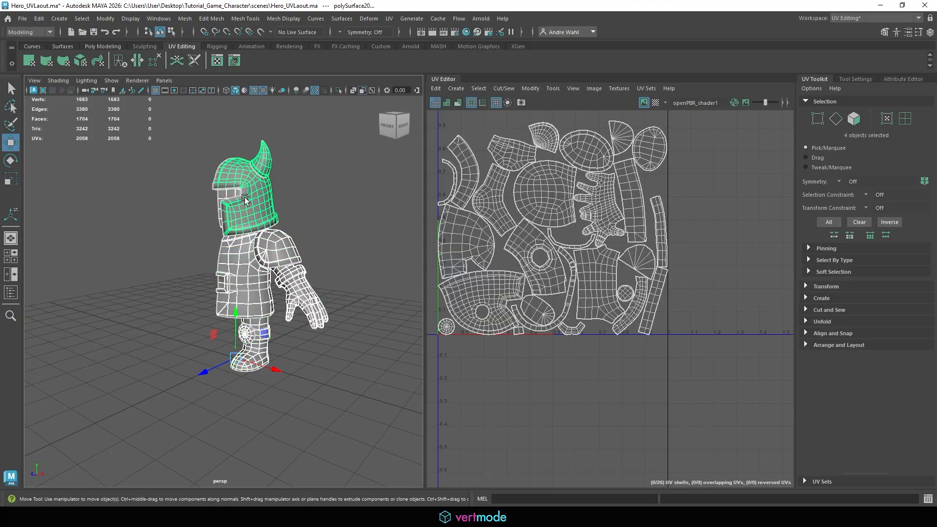
{"action": "left_click", "coordinate": [245, 199], "text": "shift"}
{"action": "scroll", "coordinate": [607, 209], "scroll_direction": "up", "scroll_amount": 3}
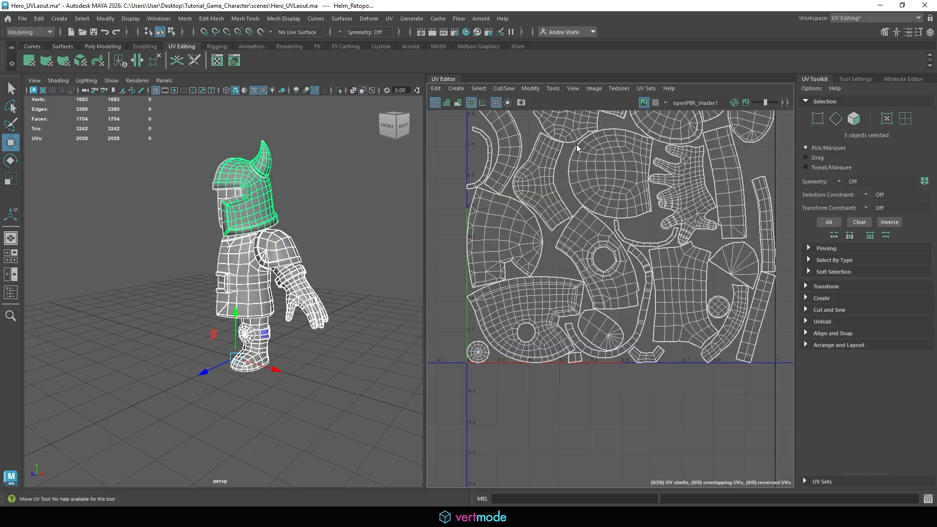
{"action": "scroll", "coordinate": [675, 151], "scroll_direction": "down", "scroll_amount": 2}
{"action": "scroll", "coordinate": [650, 227], "scroll_direction": "down", "scroll_amount": 2}
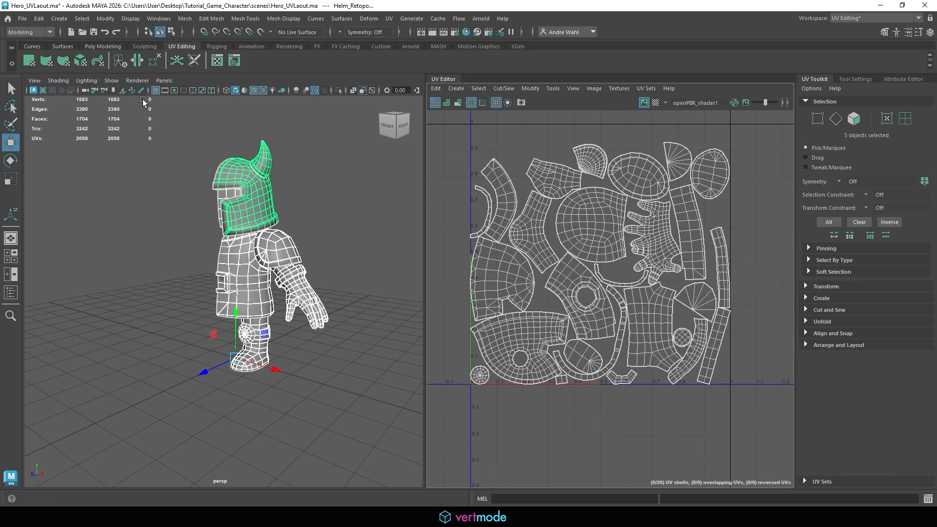
- Save the scene as Hero_UVLaout.ma over the existing file and deselect all the character objects
{"action": "left_click", "coordinate": [23, 19]}
{"action": "left_click", "coordinate": [45, 71]}
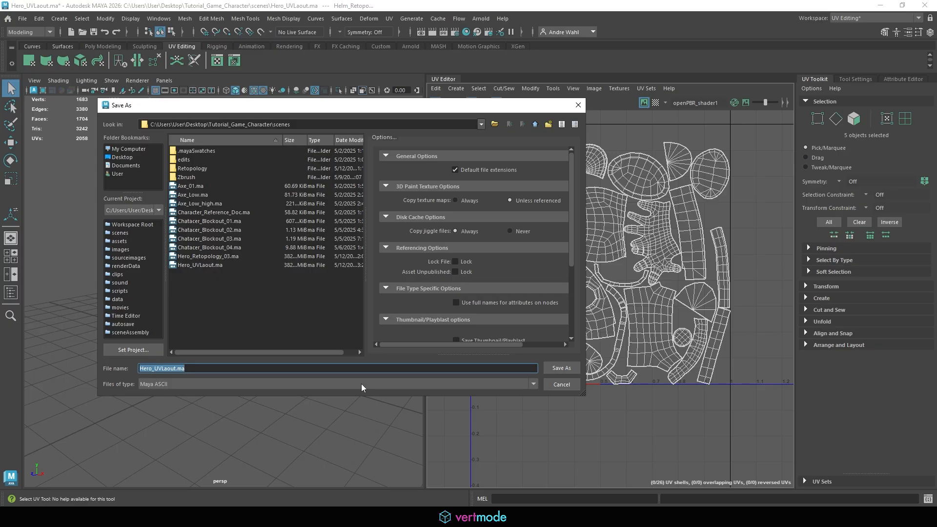
{"action": "left_click", "coordinate": [561, 368]}
{"action": "left_click", "coordinate": [306, 259]}
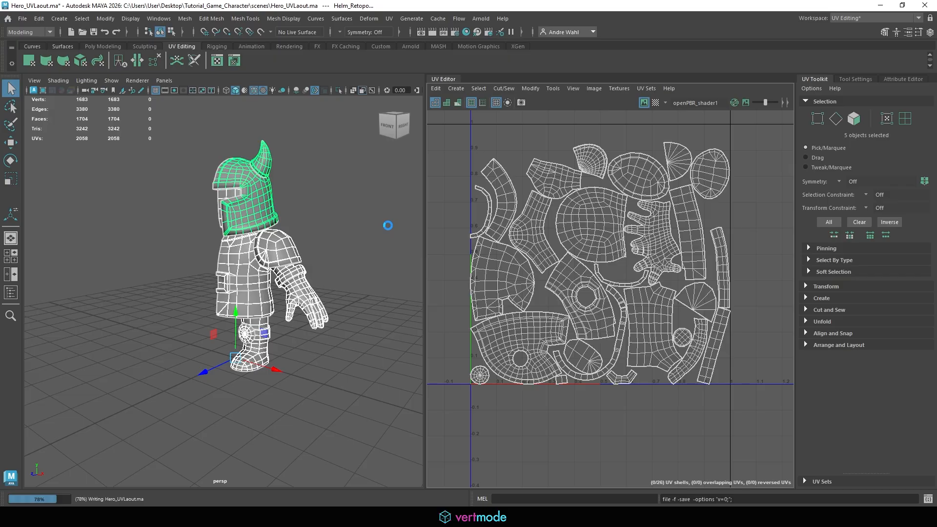
{"action": "key", "text": "w"}
{"action": "left_click", "coordinate": [332, 210]}
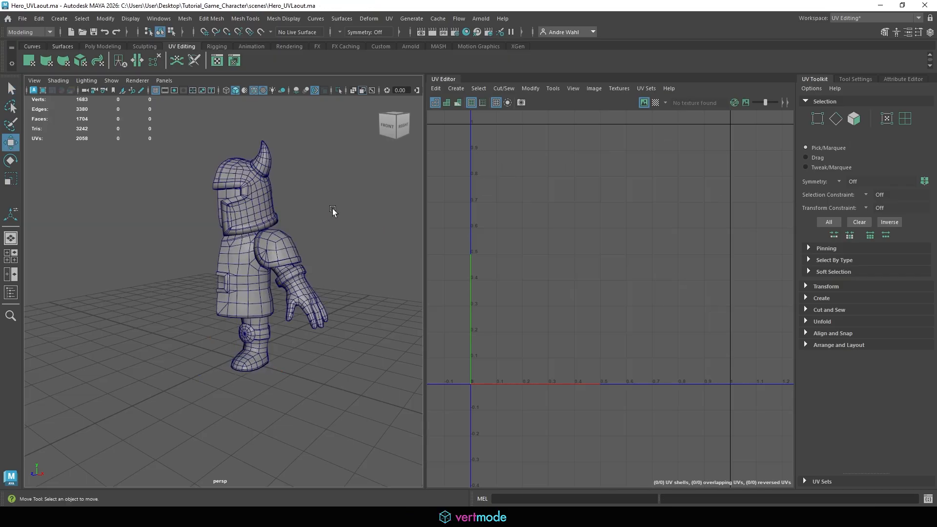